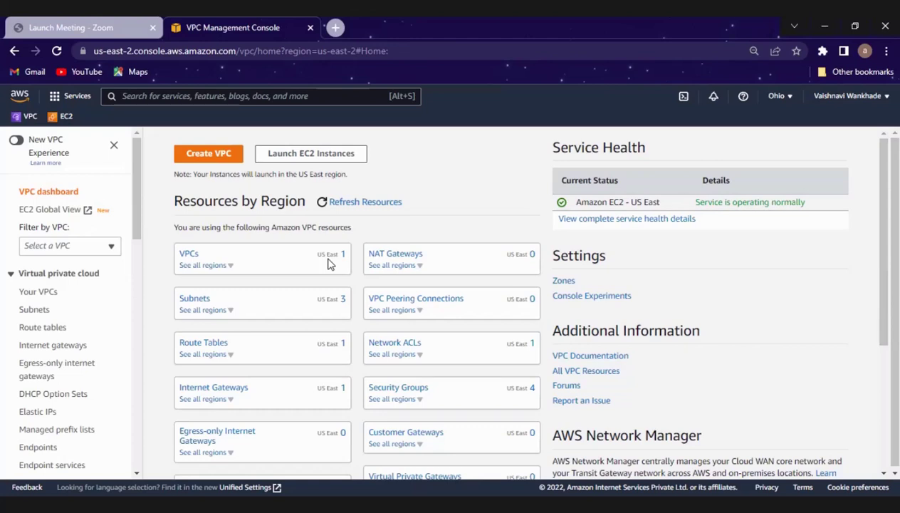
# Review the list of existing VPCs, return to the VPC dashboard and look through its navigation entries
pyautogui.click(197, 256)
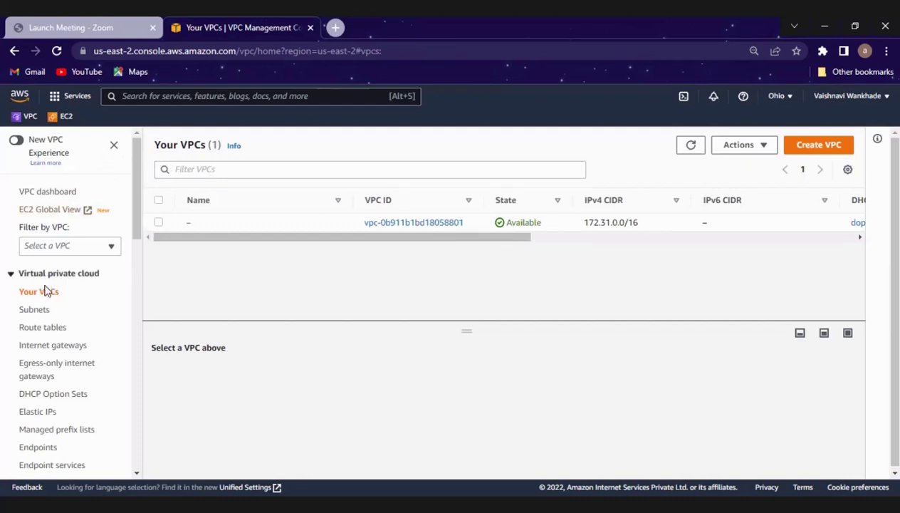
pyautogui.click(51, 194)
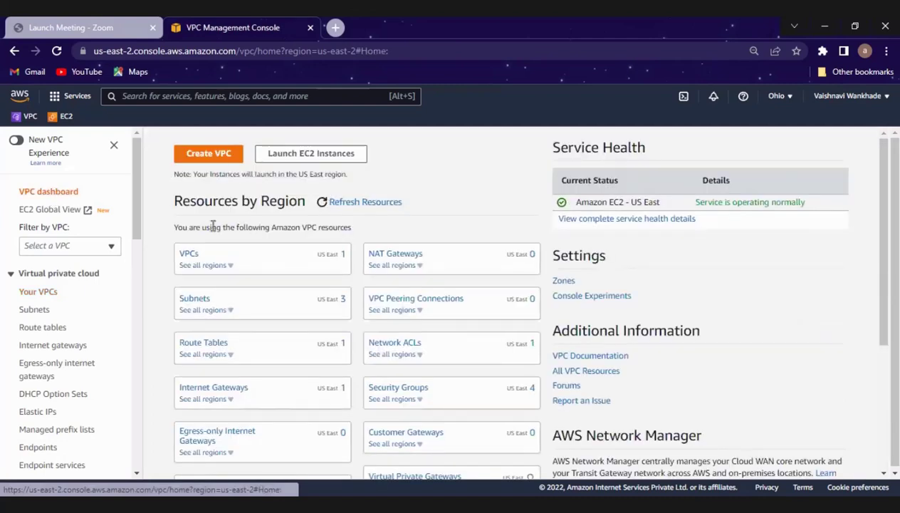
pyautogui.scroll(-1, 140, 246)
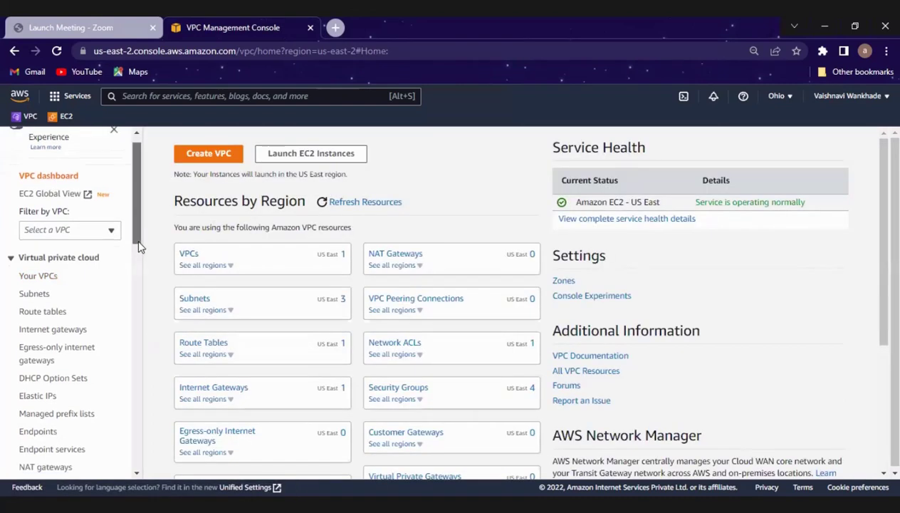
pyautogui.scroll(-3, 141, 246)
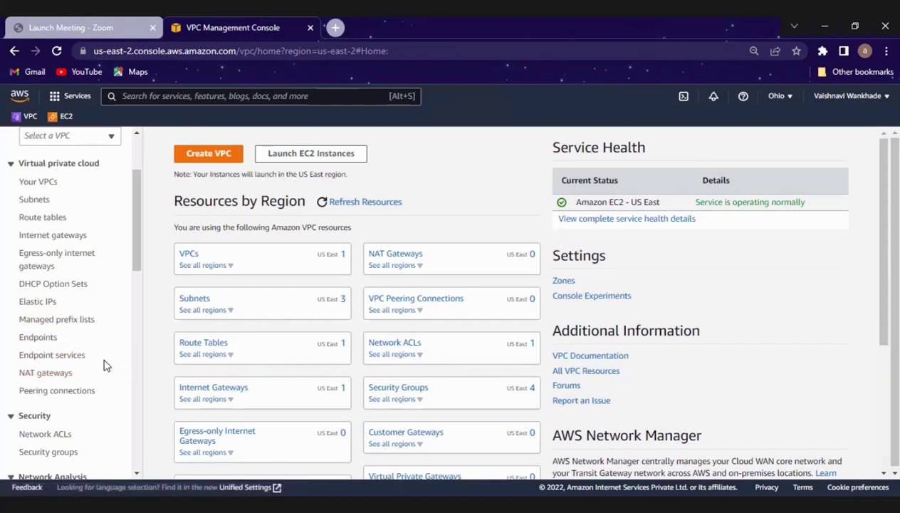
pyautogui.click(226, 153)
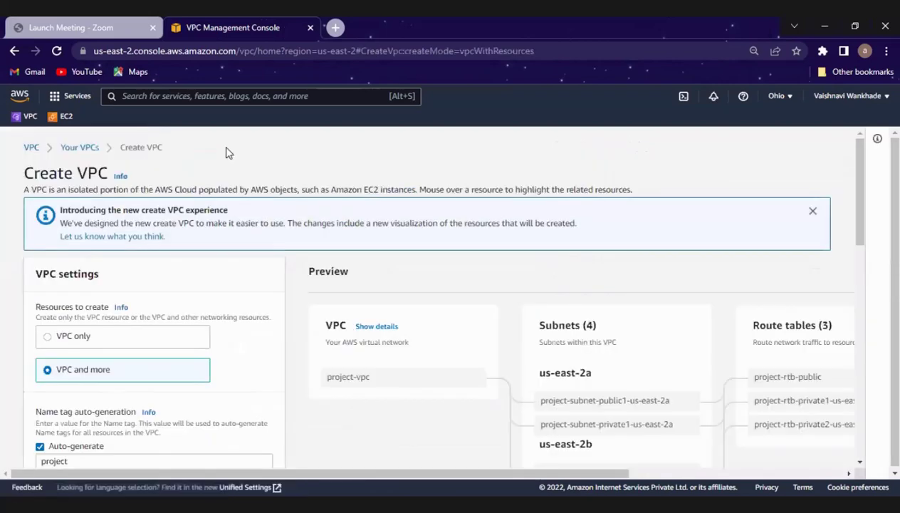
pyautogui.click(65, 149)
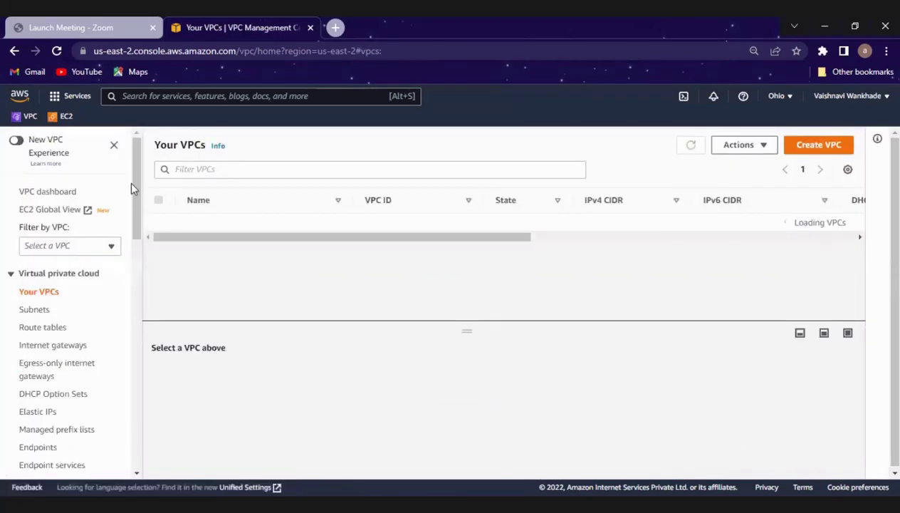
pyautogui.click(69, 194)
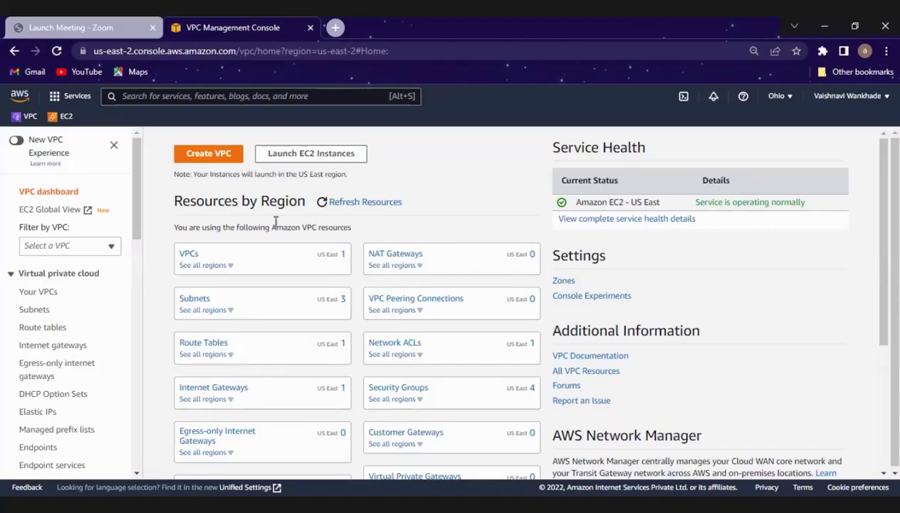
# Start creating a new VPC from the dashboard and review the initial VPC settings
pyautogui.click(221, 158)
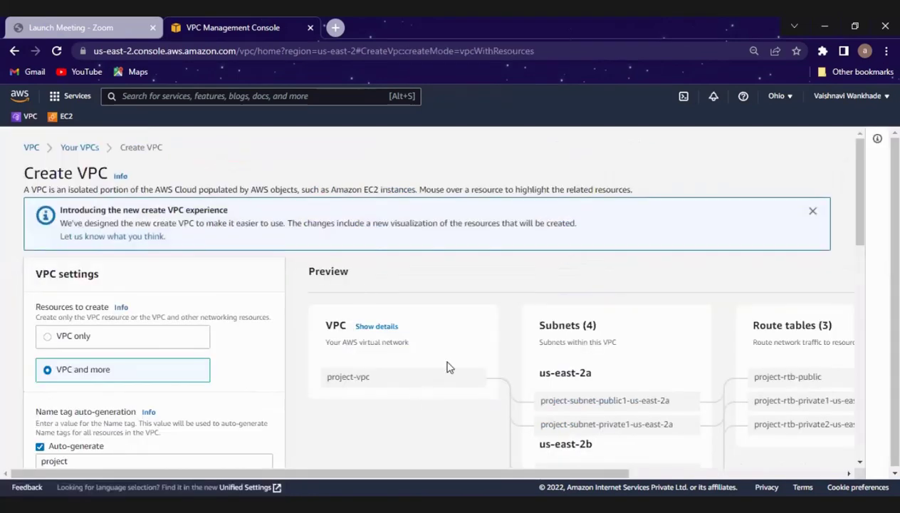
pyautogui.scroll(-3, 481, 319)
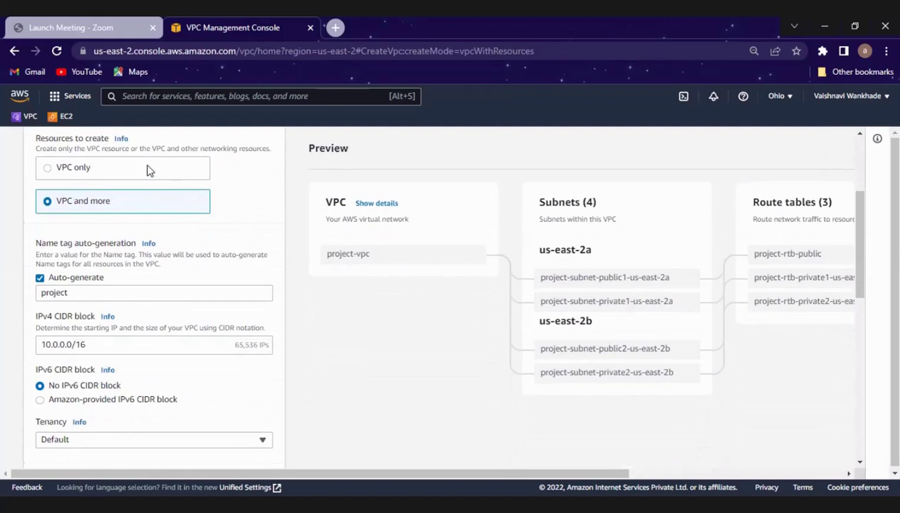
pyautogui.scroll(1, 178, 207)
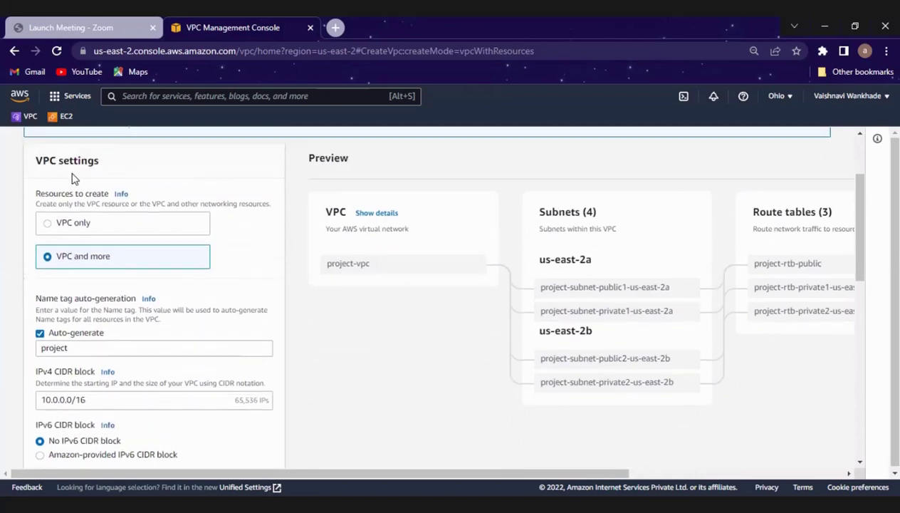
# Choose VPC only as the resources to create and examine its name tag, CIDR block, tenancy and tag settings
pyautogui.click(72, 224)
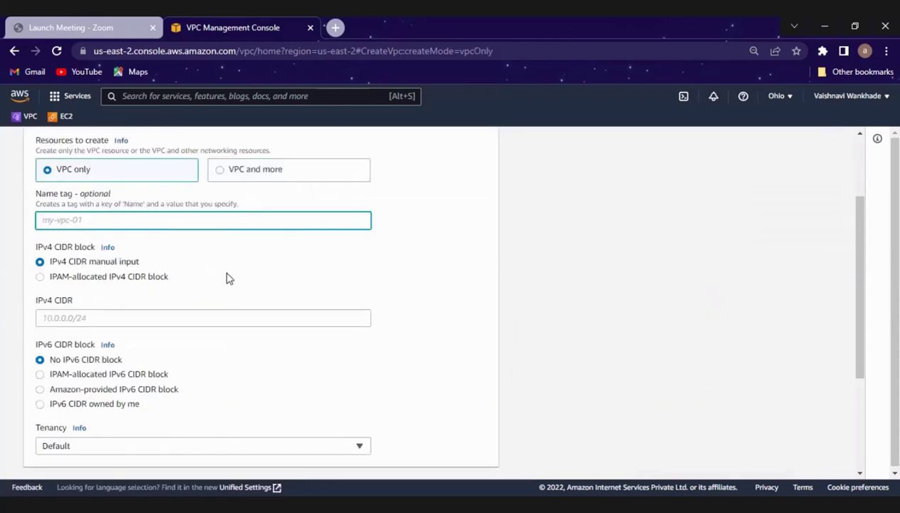
pyautogui.scroll(-3, 228, 278)
pyautogui.scroll(1, 273, 225)
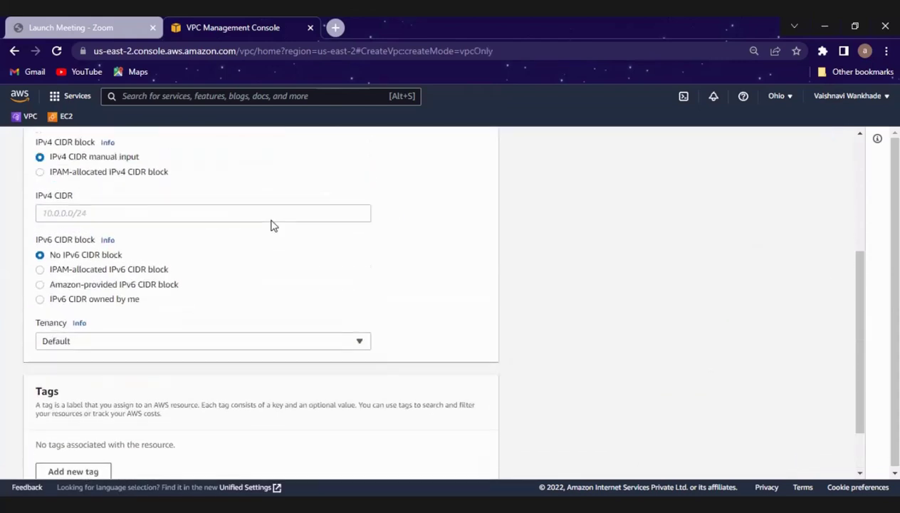
pyautogui.scroll(3, 273, 225)
pyautogui.scroll(-1, 273, 225)
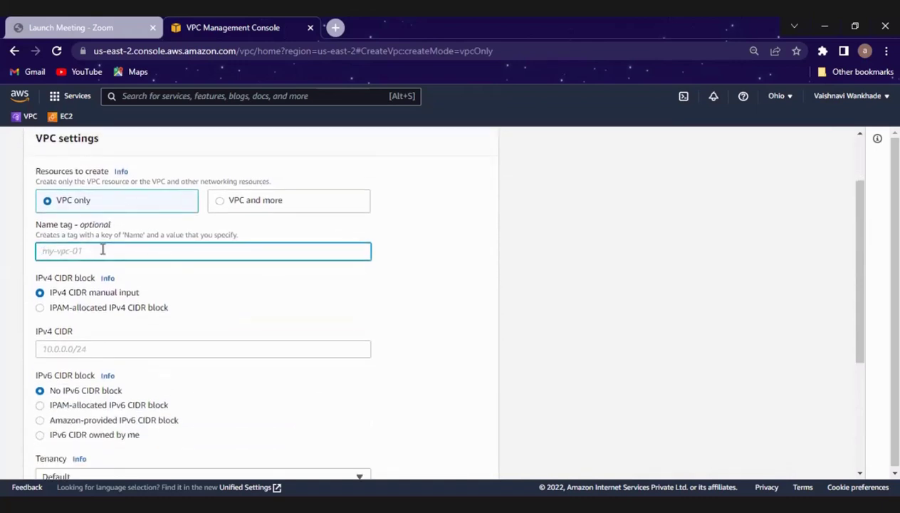
pyautogui.scroll(-2, 253, 282)
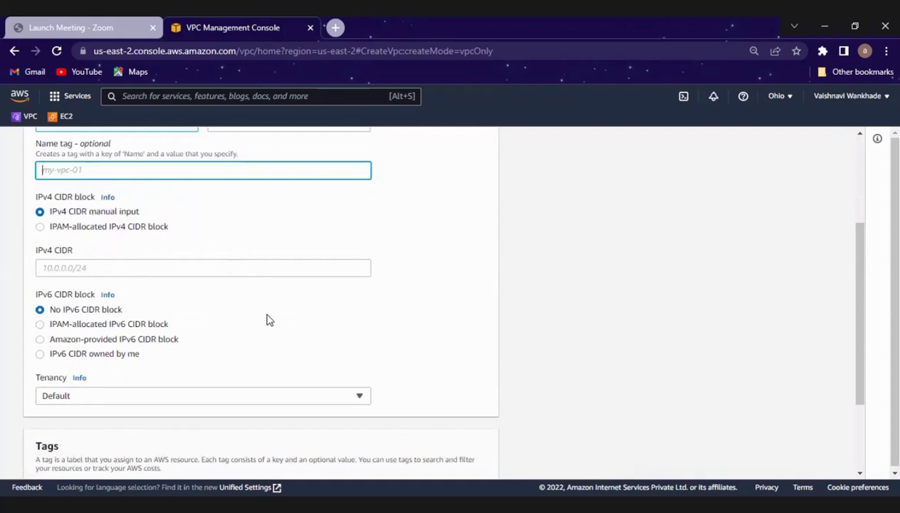
pyautogui.scroll(-3, 225, 362)
pyautogui.scroll(4, 223, 361)
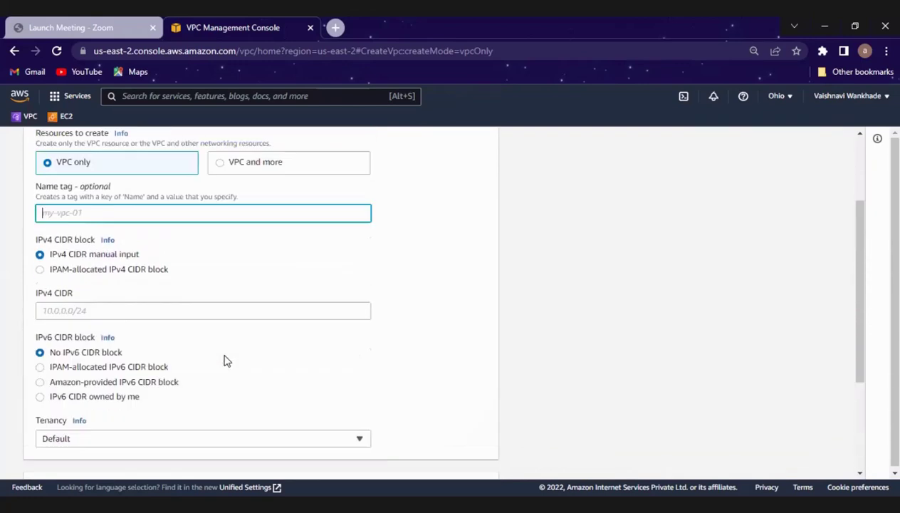
pyautogui.scroll(3, 223, 361)
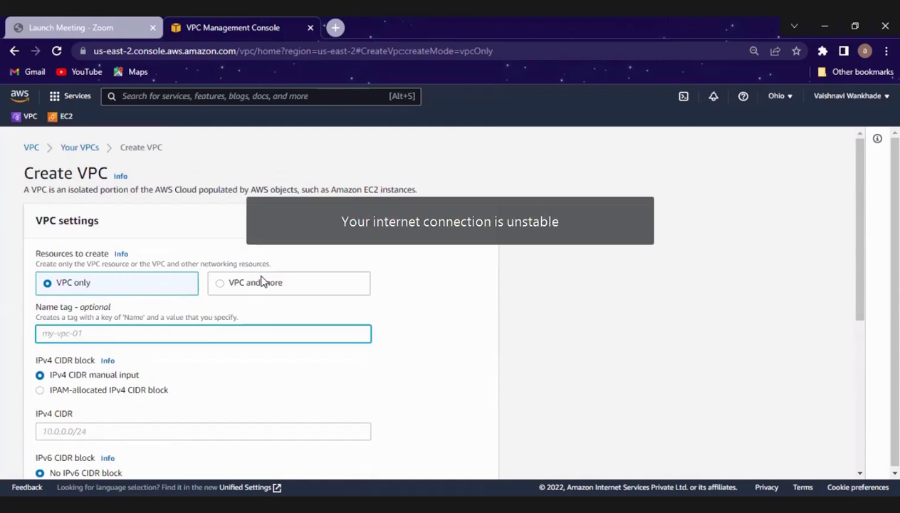
# Set the resources to create to VPC and more, and examine the preview from the VPC through to its network connections
pyautogui.click(262, 282)
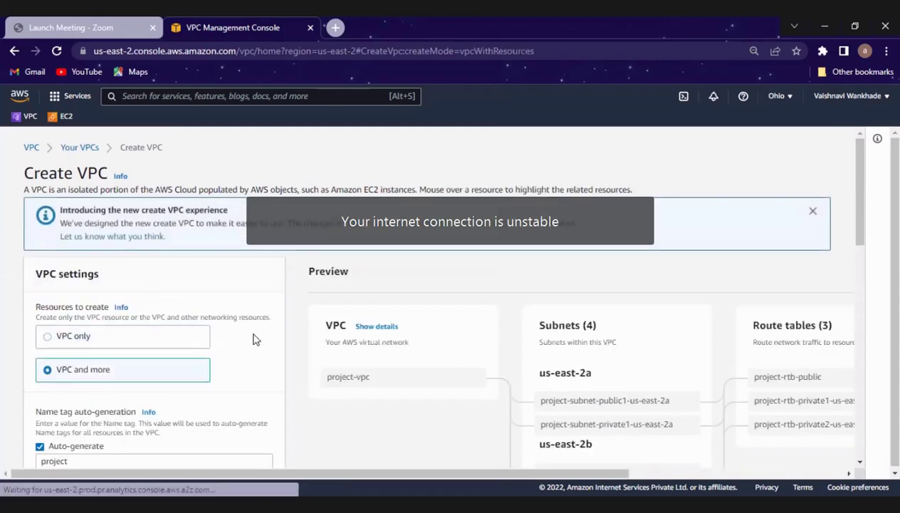
pyautogui.scroll(-1, 583, 251)
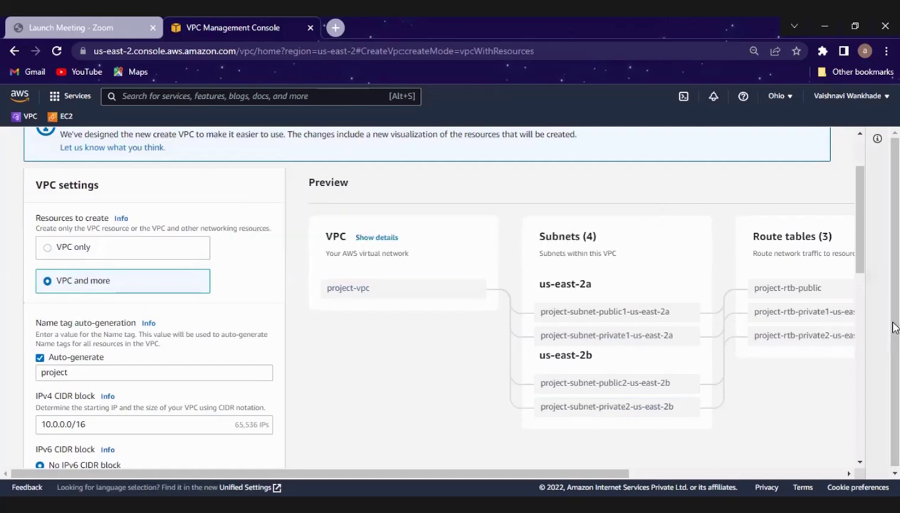
pyautogui.click(849, 475)
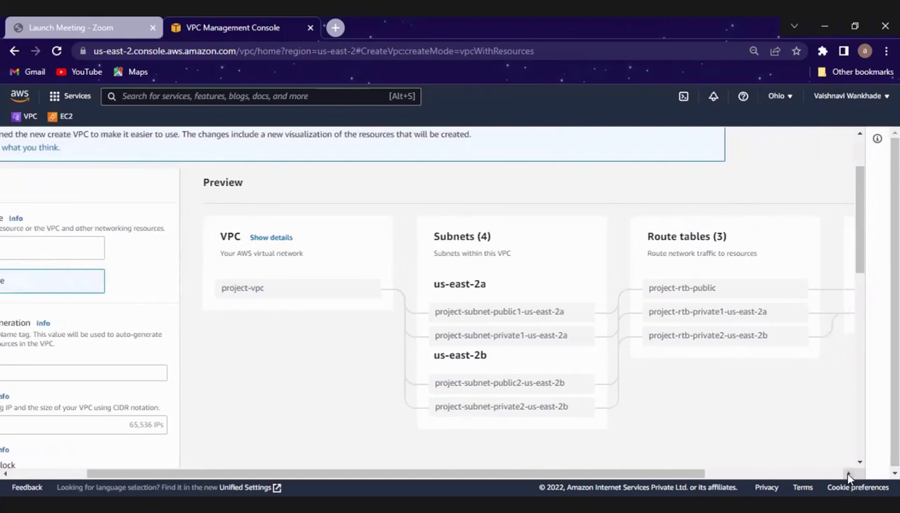
pyautogui.click(849, 475)
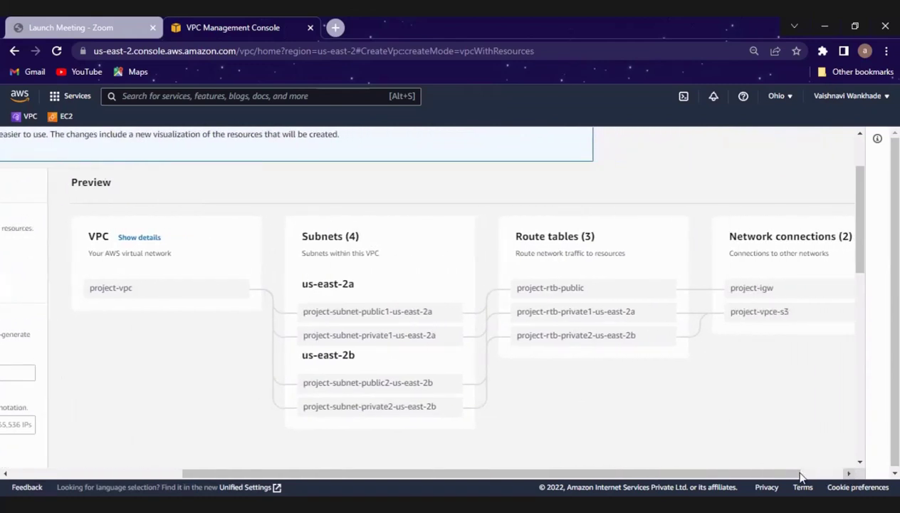
pyautogui.click(849, 473)
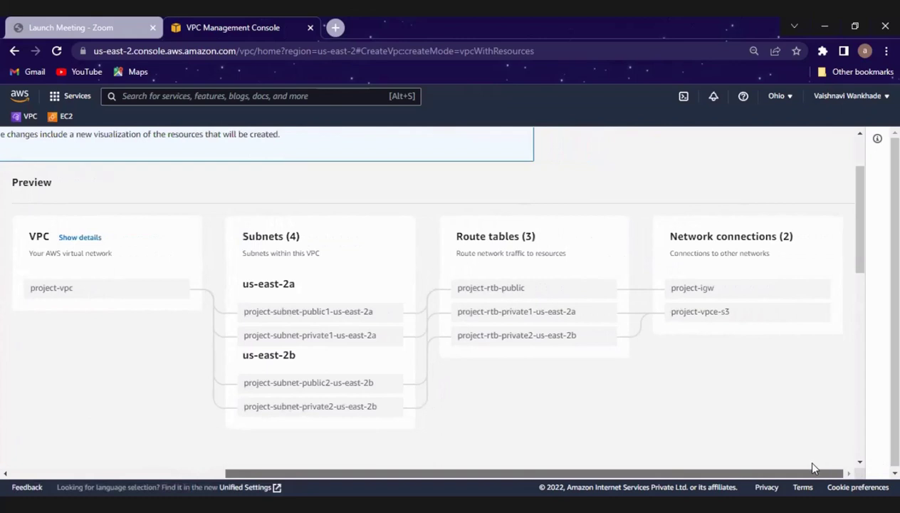
pyautogui.hscroll(-4, 813, 460)
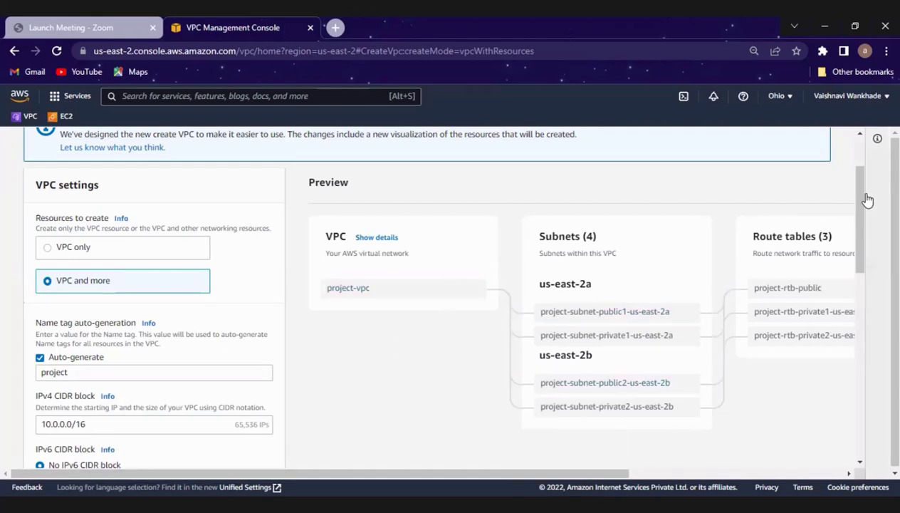
# Set the auto-generated name tag for the VPC resources to project01
pyautogui.scroll(-1, 868, 200)
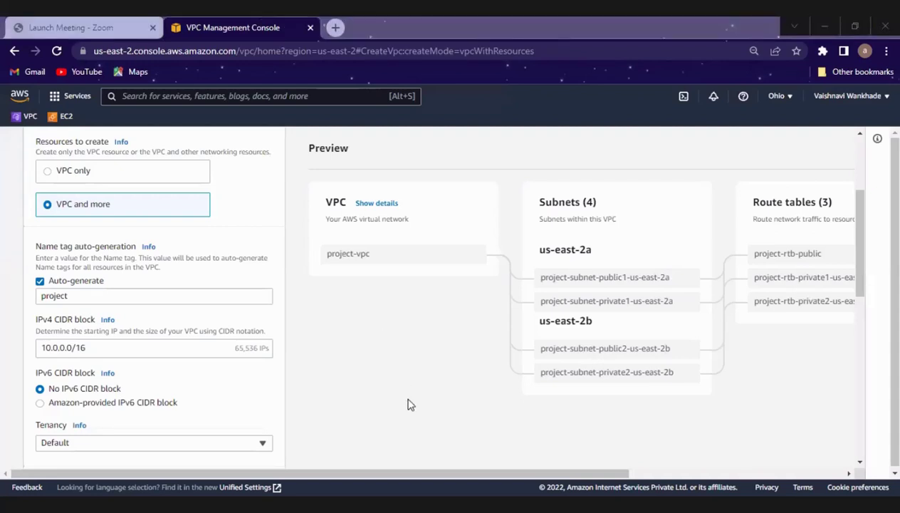
pyautogui.click(124, 294)
pyautogui.write('01')
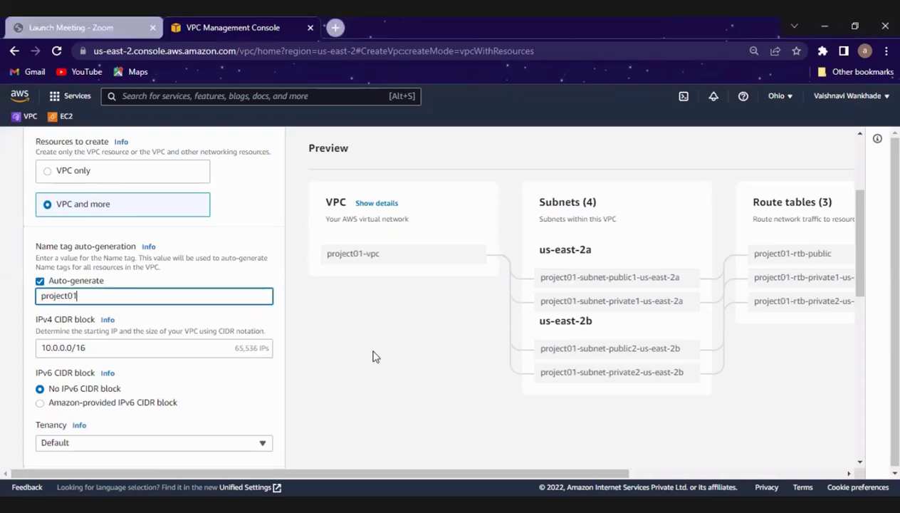
# Check the available tenancy options for the VPC without changing the selection
pyautogui.scroll(-3, 411, 315)
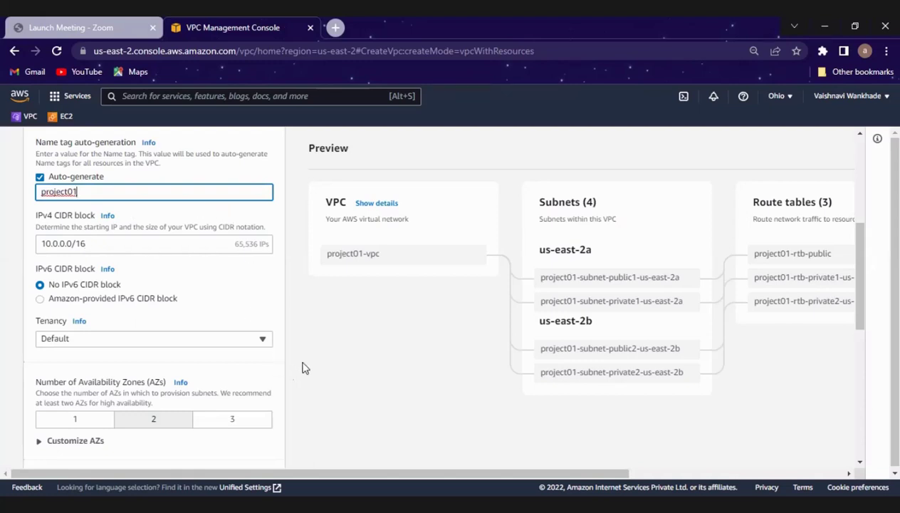
pyautogui.scroll(-1, 262, 310)
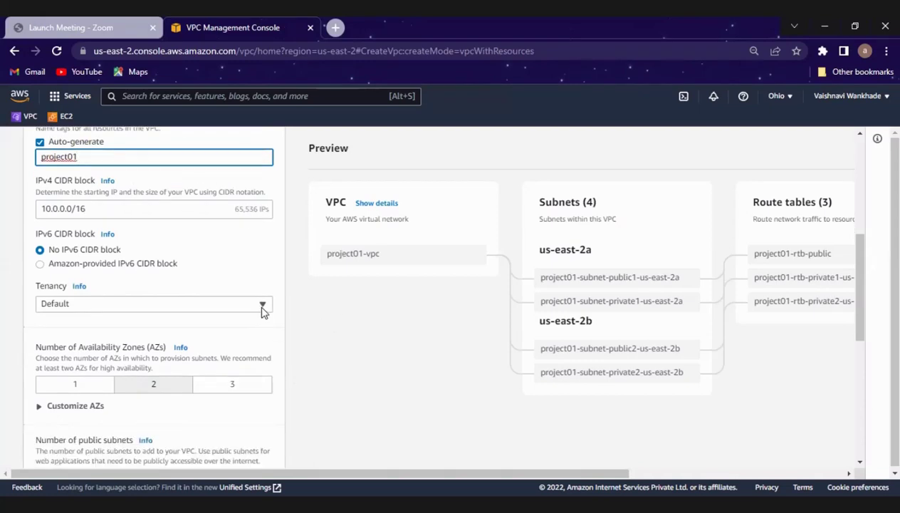
pyautogui.click(262, 306)
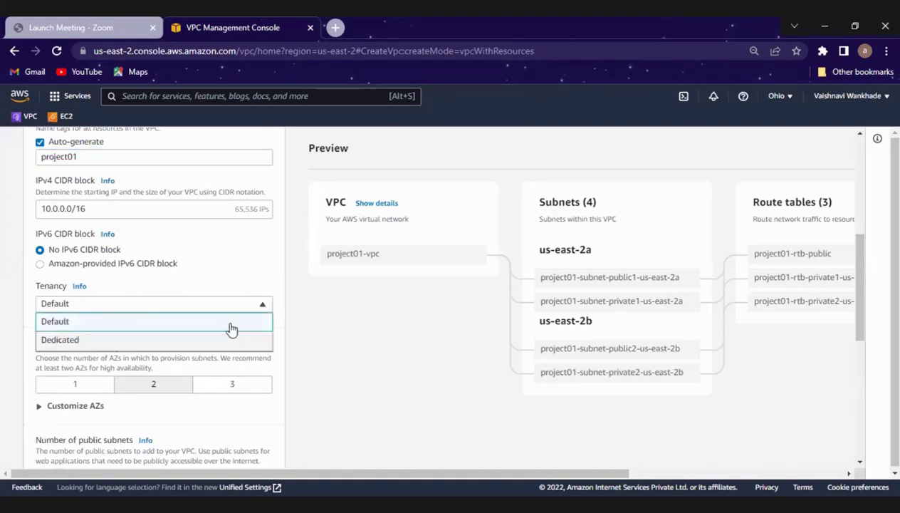
pyautogui.click(359, 335)
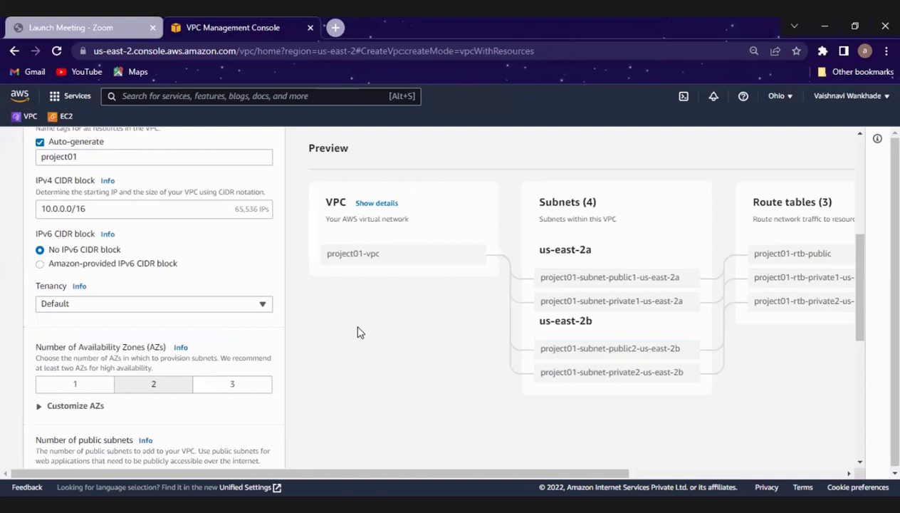
# Compare 3 and 2 Availability Zones in the resource preview, and set the number of Availability Zones to 1
pyautogui.scroll(-1, 360, 329)
pyautogui.scroll(-2, 169, 207)
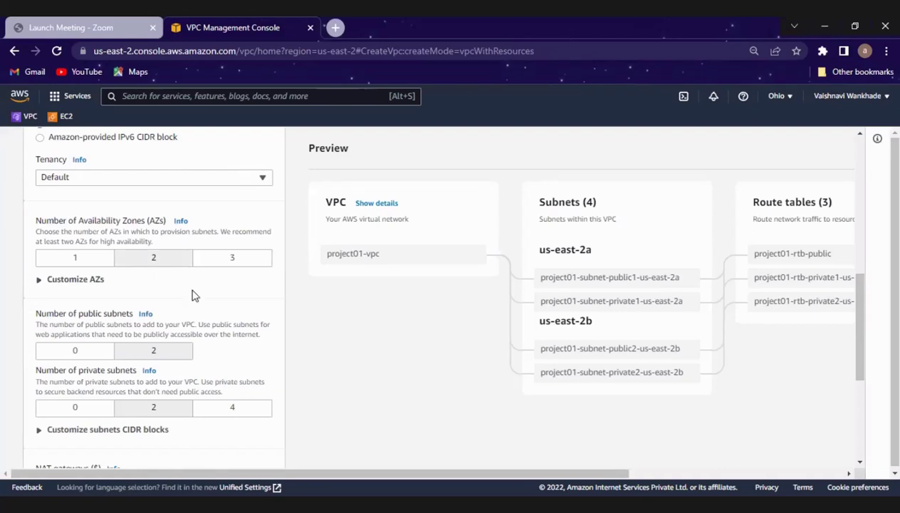
pyautogui.click(230, 268)
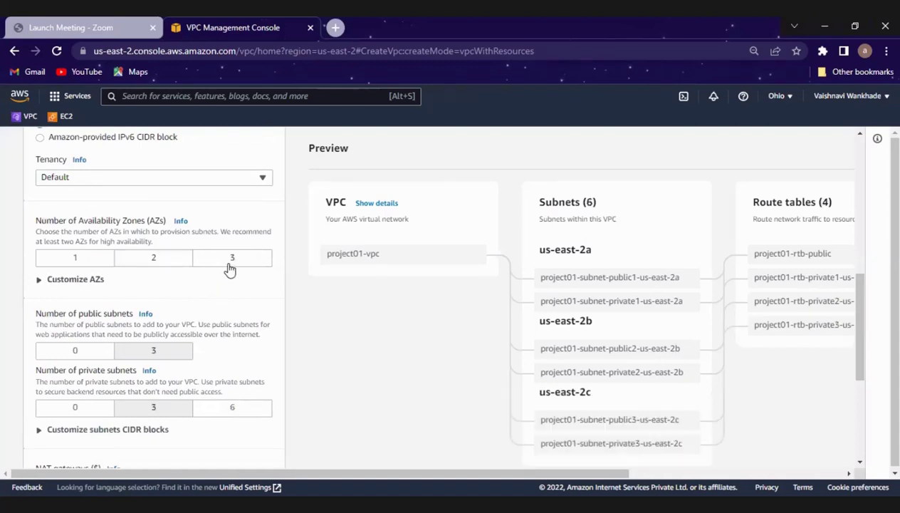
pyautogui.click(86, 267)
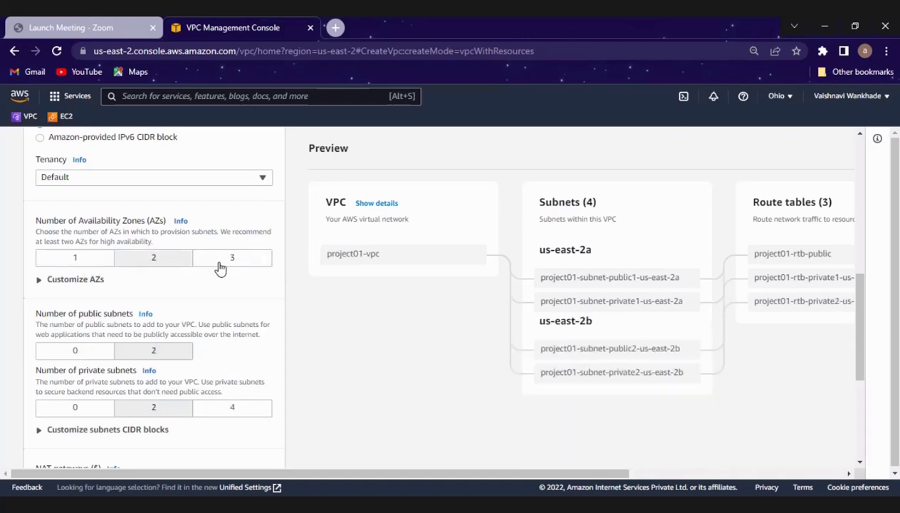
pyautogui.click(78, 260)
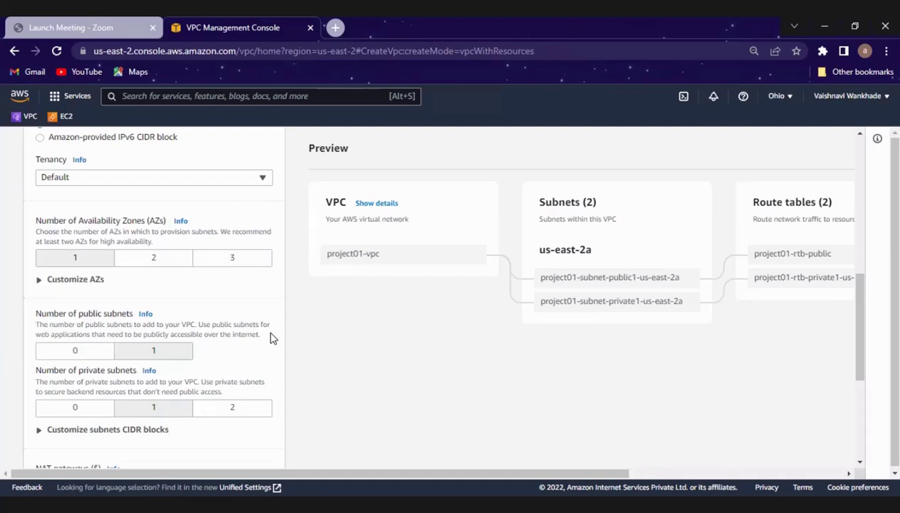
pyautogui.scroll(-1, 272, 308)
pyautogui.scroll(-1, 272, 307)
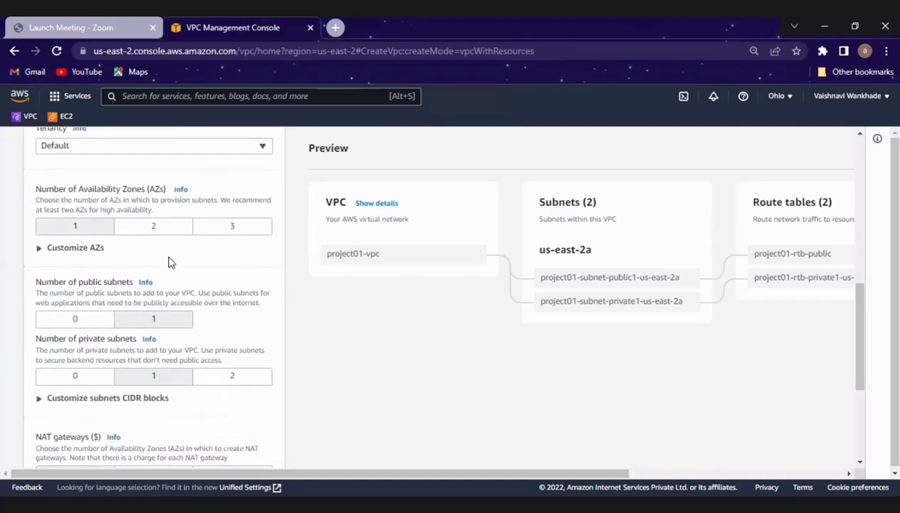
pyautogui.scroll(-1, 143, 313)
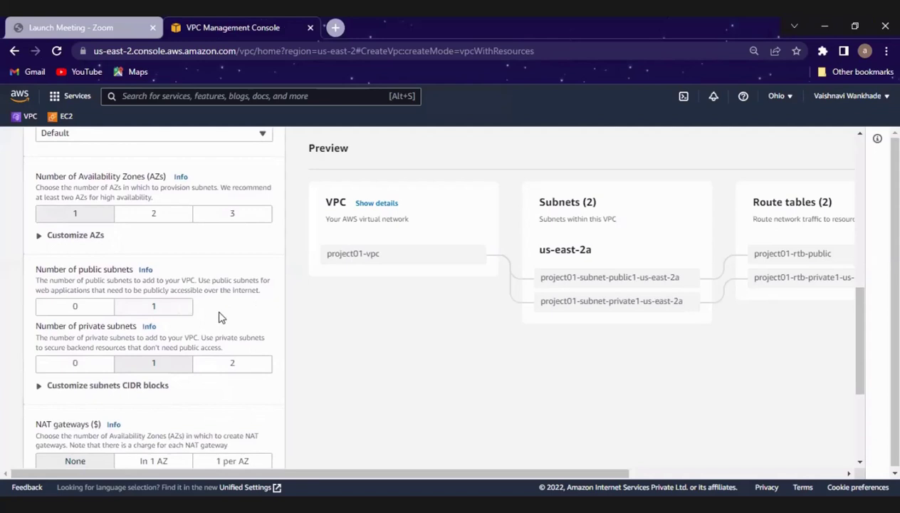
pyautogui.scroll(-1, 177, 288)
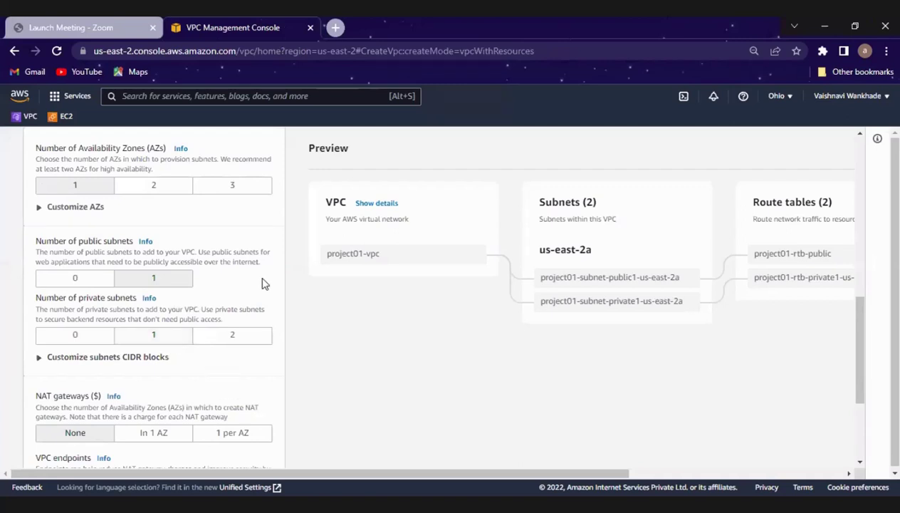
# Trace the connections from project01-vpc to its subnets in the resource preview
pyautogui.scroll(-1, 161, 308)
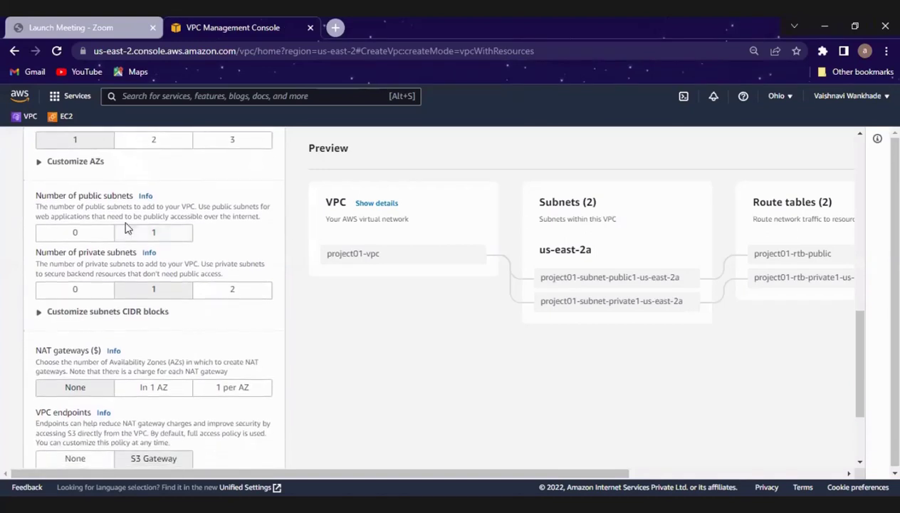
pyautogui.scroll(1, 345, 264)
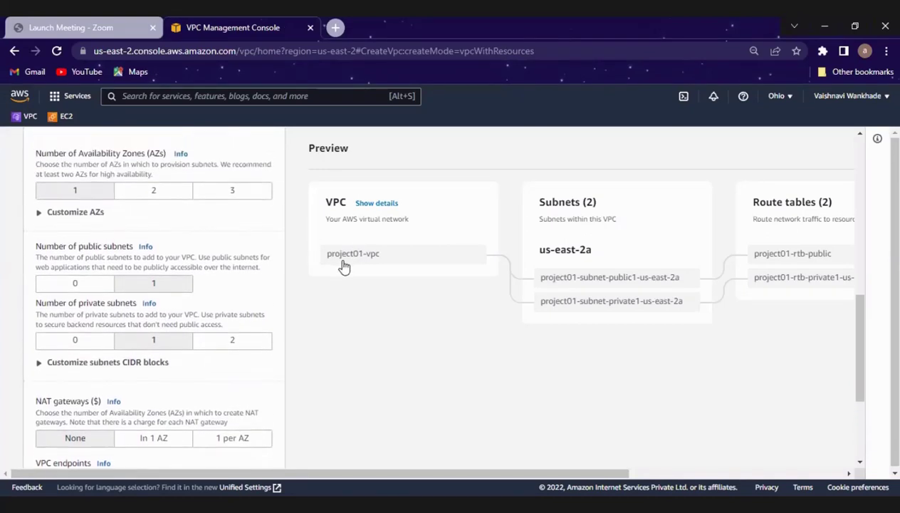
pyautogui.click(352, 268)
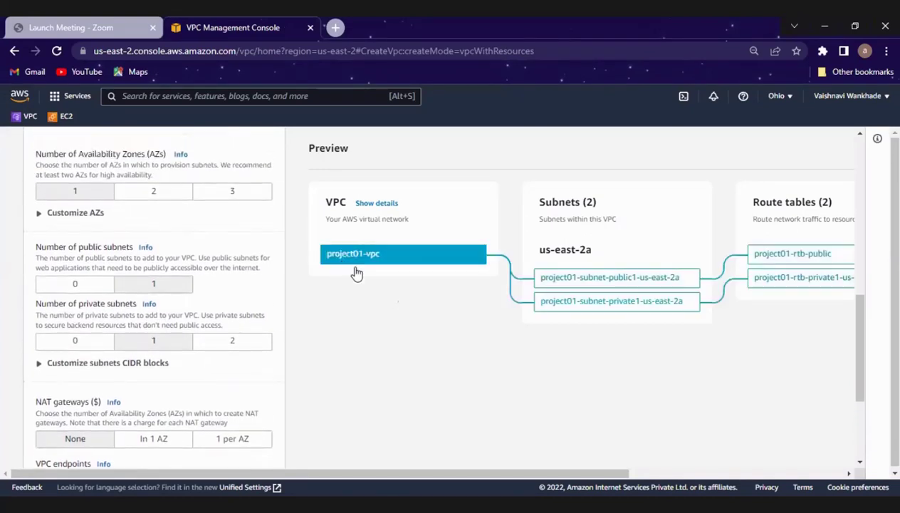
pyautogui.click(598, 300)
# Compare the previewed subnets with 2 Availability Zones, and set the number of Availability Zones back to 1
pyautogui.click(171, 196)
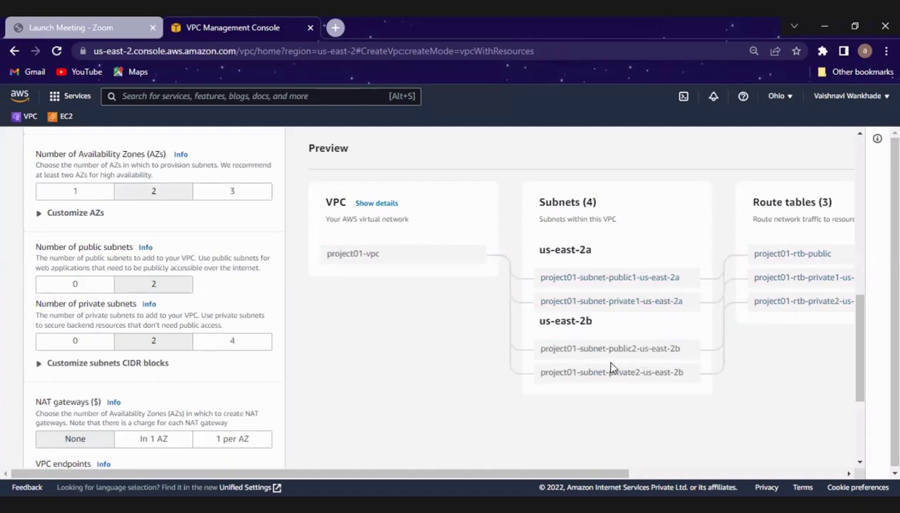
pyautogui.click(611, 350)
pyautogui.tripleClick(616, 280)
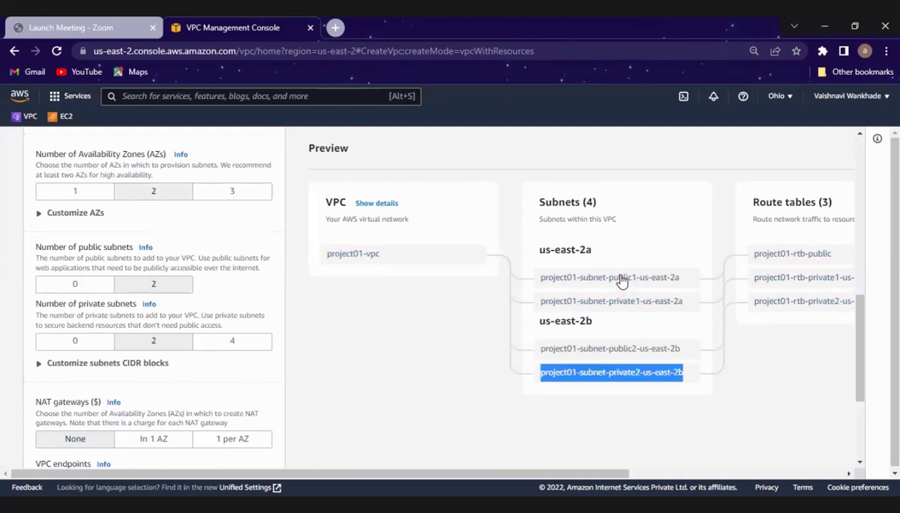
pyautogui.click(63, 192)
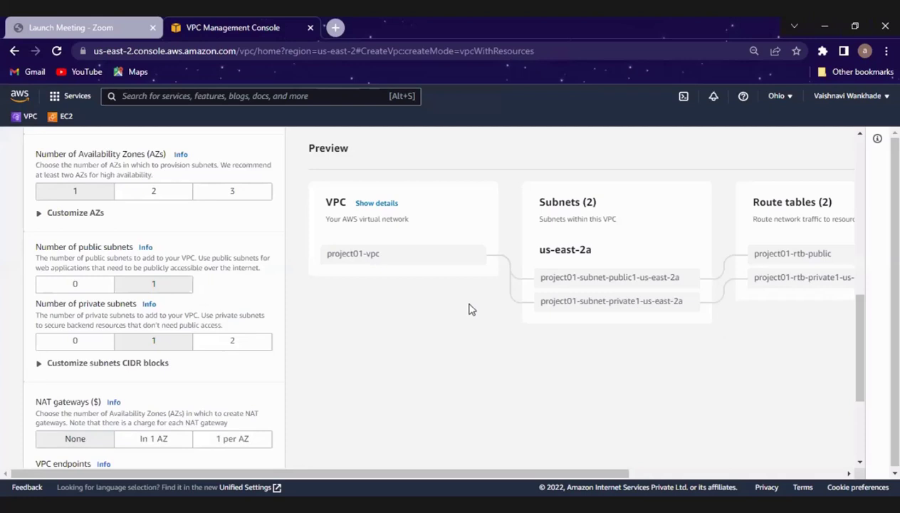
# Set the NAT gateways to In 1 AZ and the VPC endpoints to None
pyautogui.scroll(-3, 466, 306)
pyautogui.scroll(-1, 139, 308)
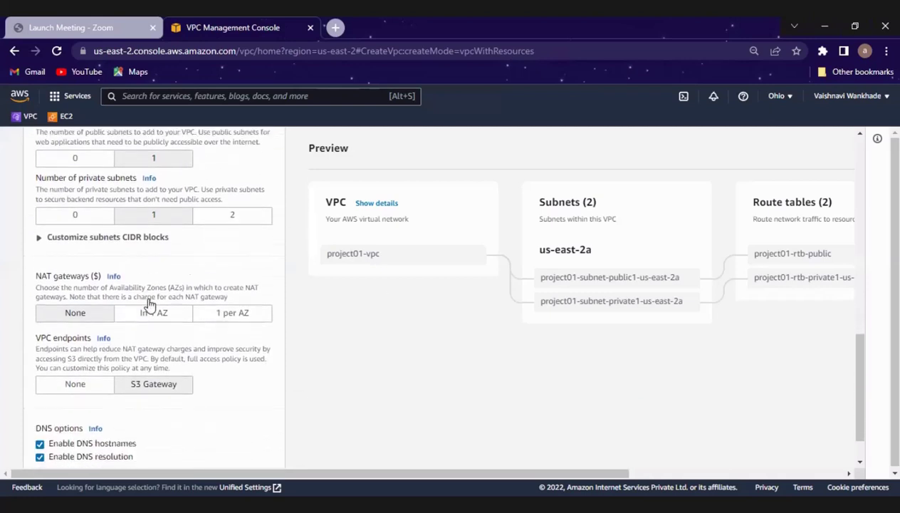
pyautogui.press('Right')
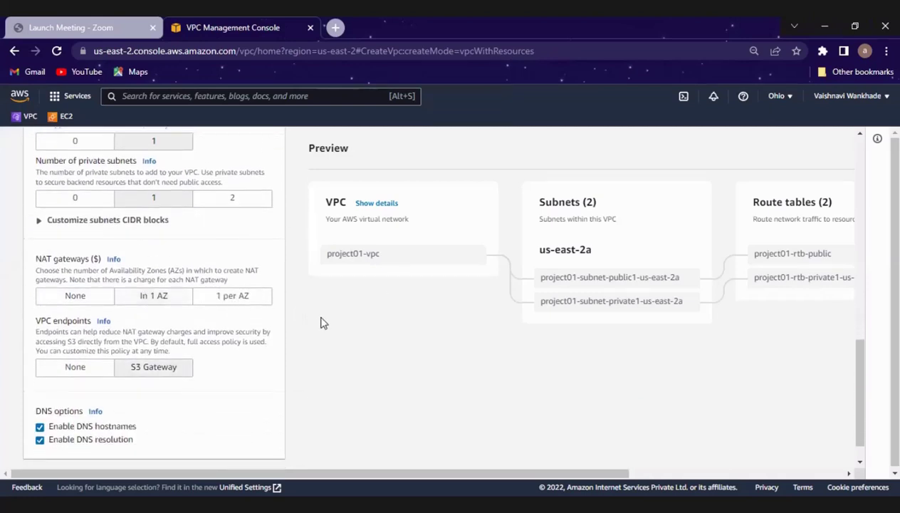
pyautogui.scroll(-1, 269, 309)
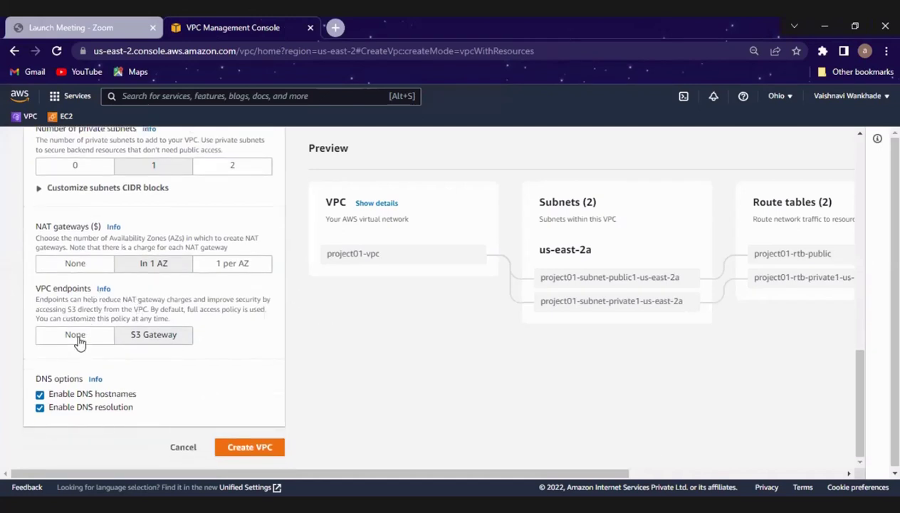
pyautogui.click(79, 341)
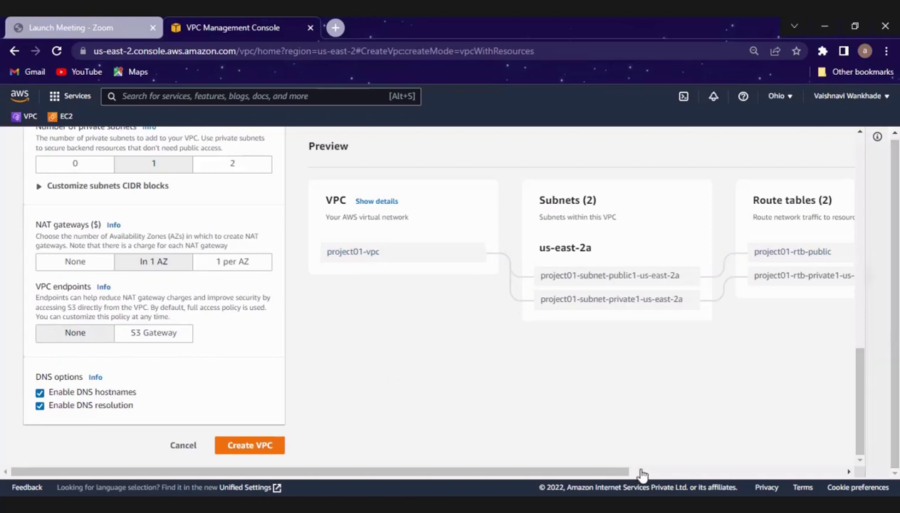
# Review the resource preview through to the network connections, and create the VPC with all its resources
pyautogui.hscroll(3, 507, 281)
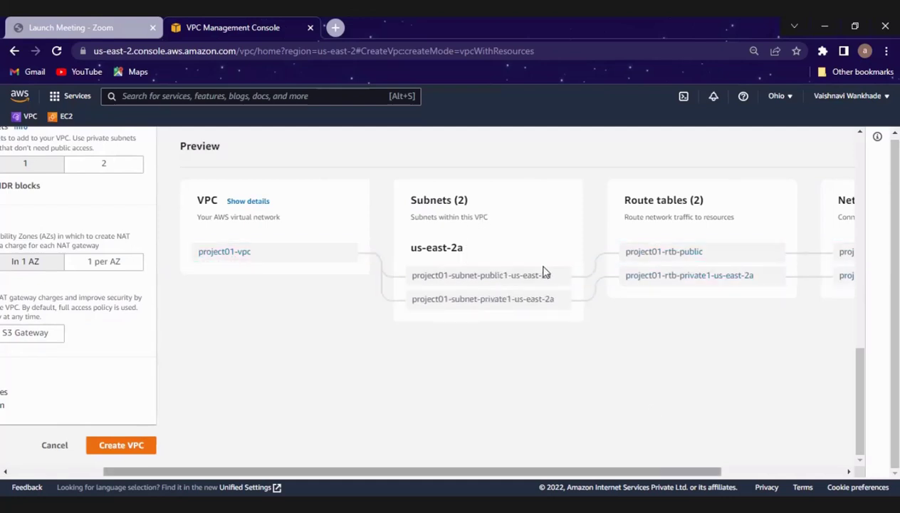
pyautogui.hscroll(3, 545, 277)
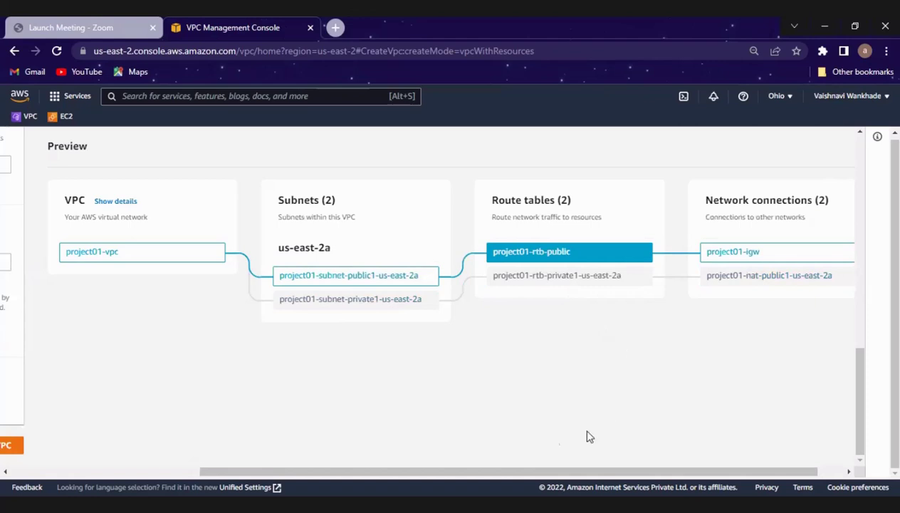
pyautogui.hscroll(1, 715, 271)
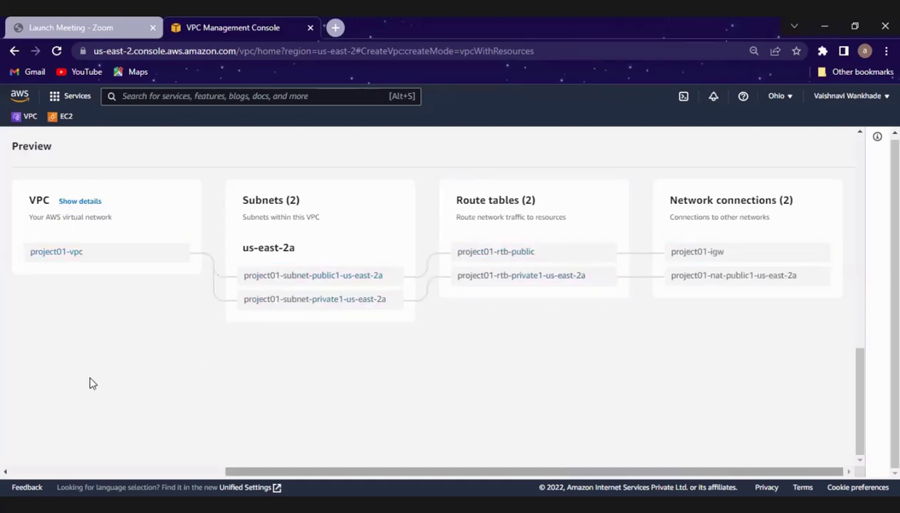
pyautogui.hscroll(-4, 64, 383)
pyautogui.hscroll(-1, 57, 383)
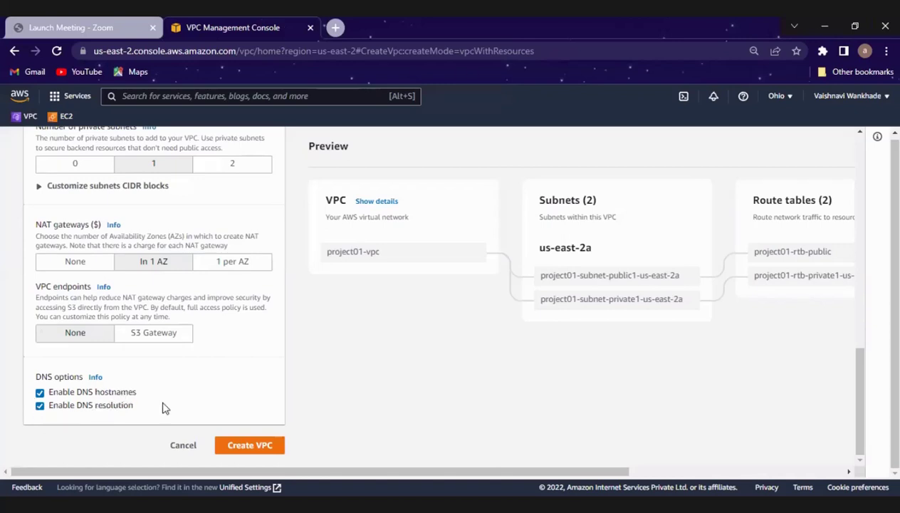
pyautogui.click(253, 447)
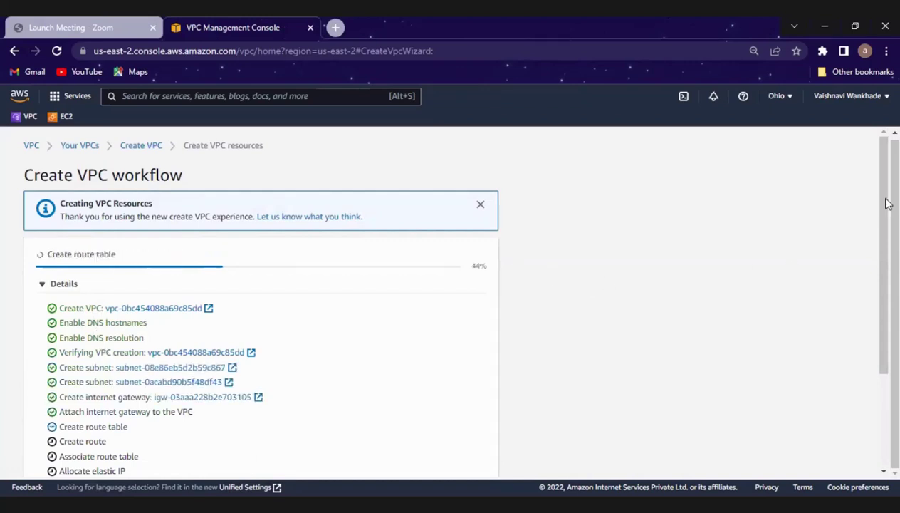
pyautogui.scroll(-3, 883, 257)
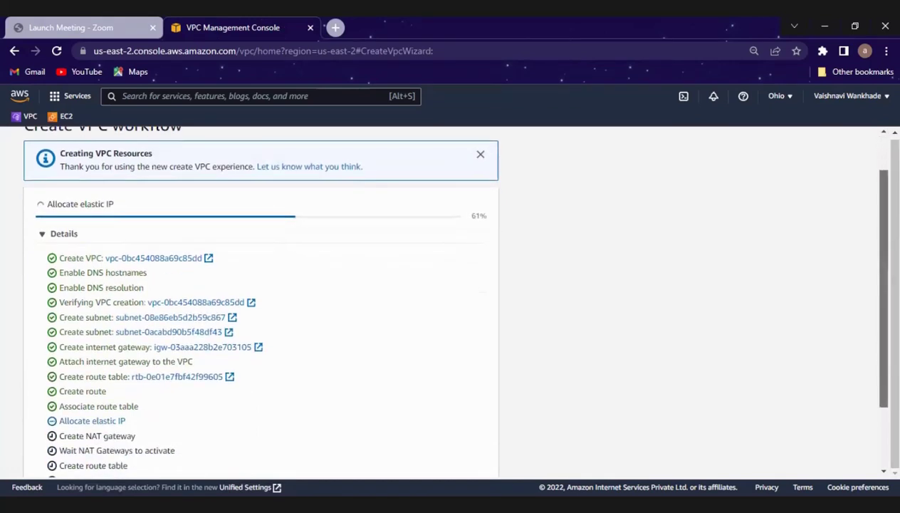
pyautogui.scroll(-1, 450, 299)
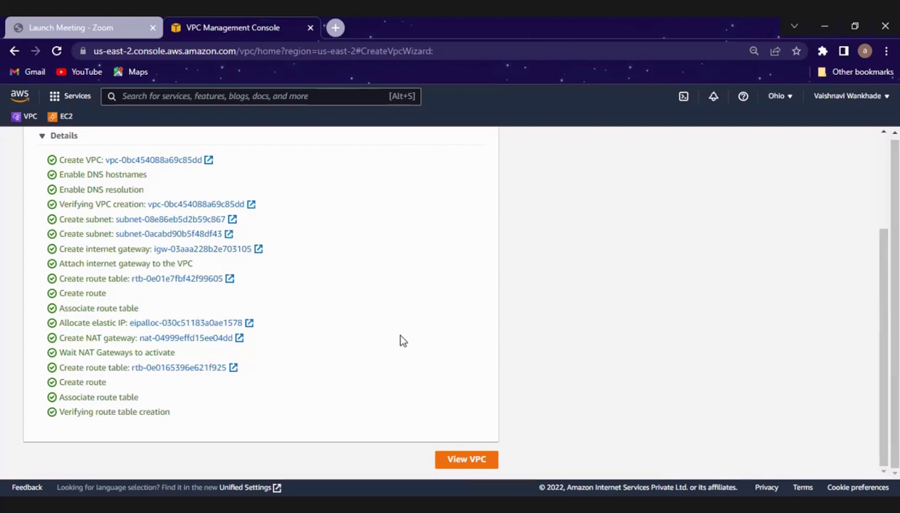
# View the newly created VPC and examine its details and CIDRs
pyautogui.click(482, 463)
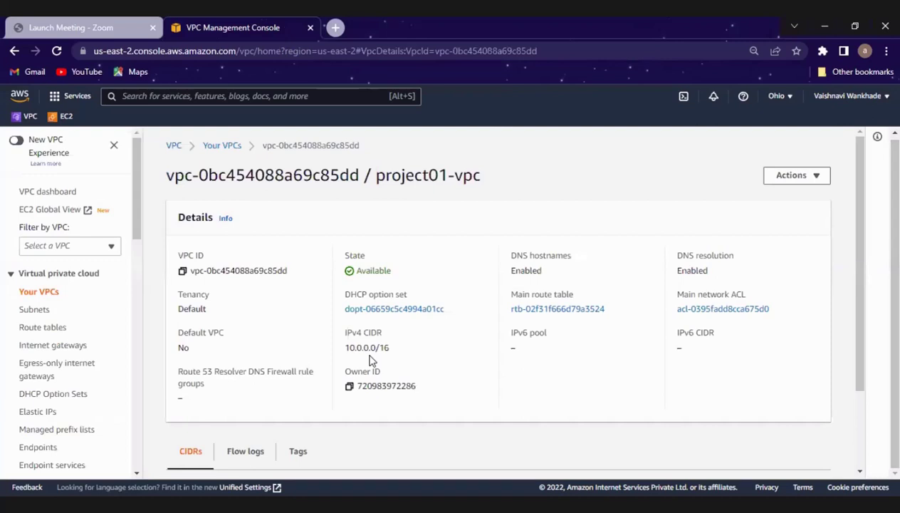
pyautogui.scroll(-2, 347, 374)
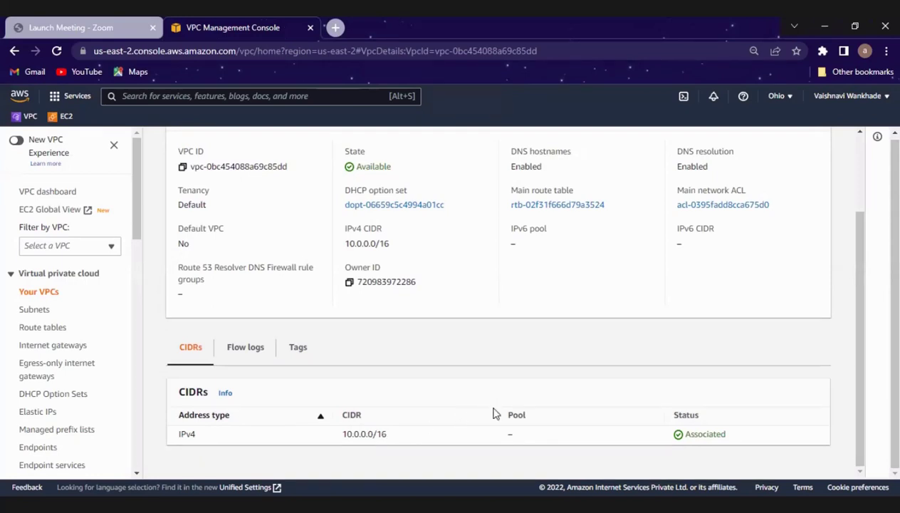
pyautogui.scroll(1, 495, 414)
pyautogui.scroll(-1, 463, 456)
pyautogui.scroll(1, 431, 306)
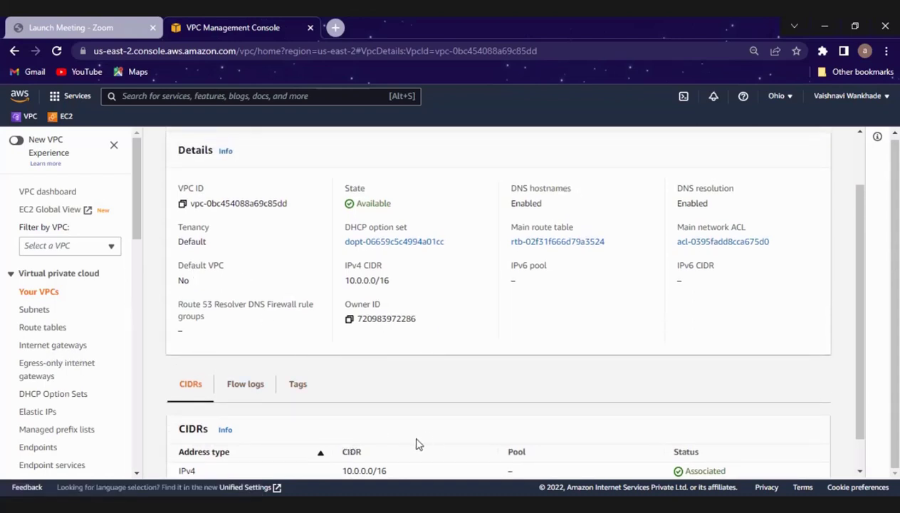
pyautogui.scroll(-1, 410, 441)
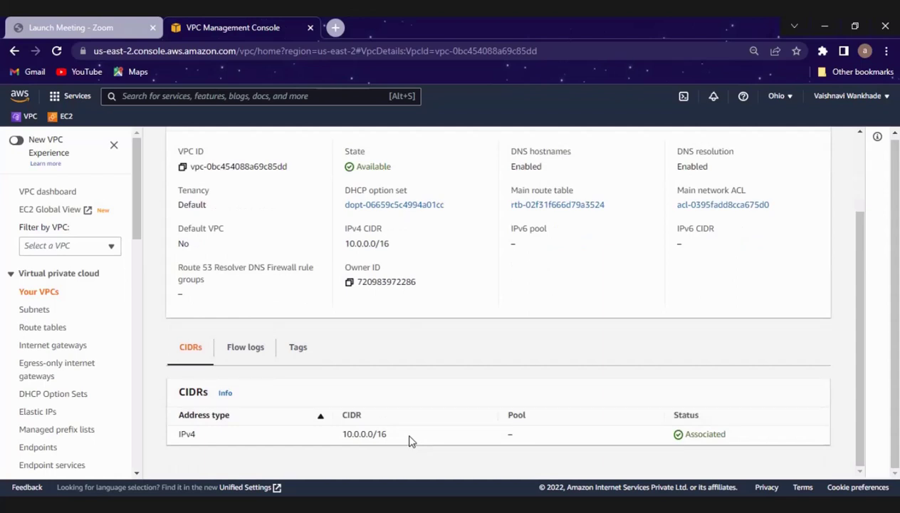
# Open the list of VPCs from the VPC dashboard, select project01-vpc and check which actions are available for it
pyautogui.click(48, 192)
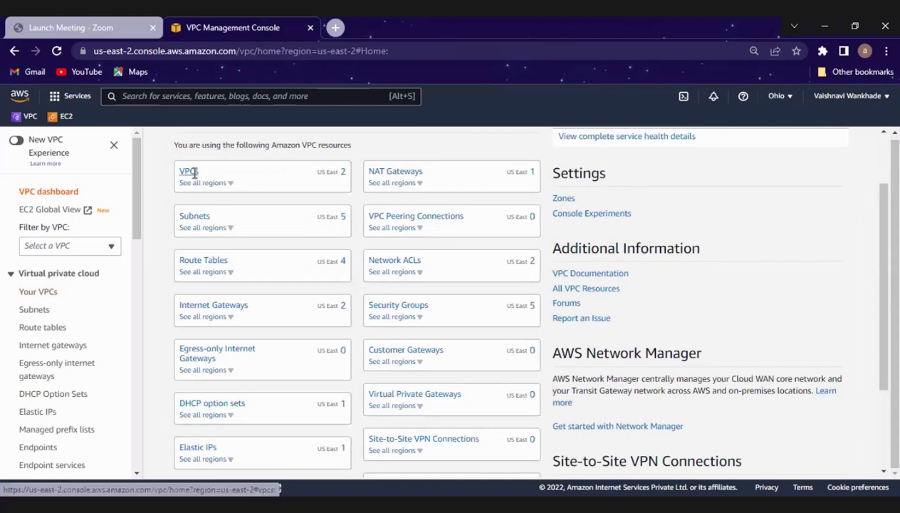
pyautogui.click(190, 172)
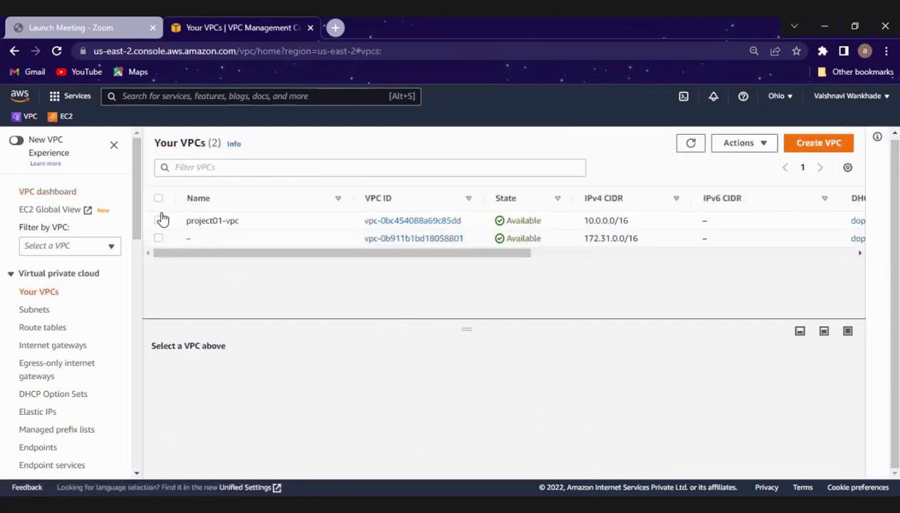
pyautogui.click(159, 221)
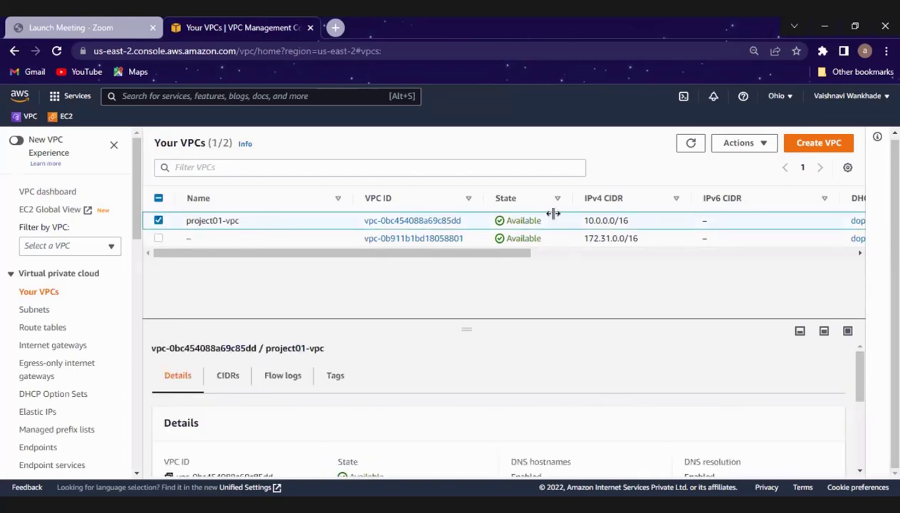
pyautogui.click(763, 146)
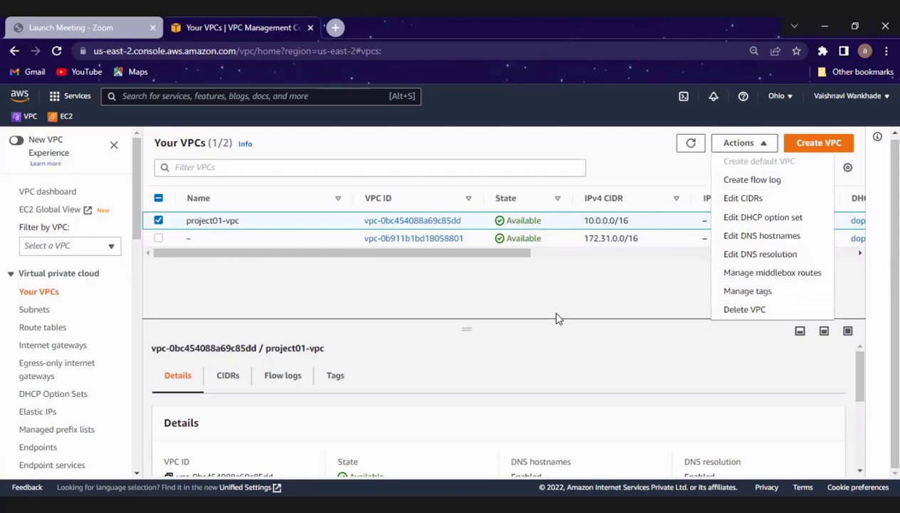
pyautogui.click(44, 281)
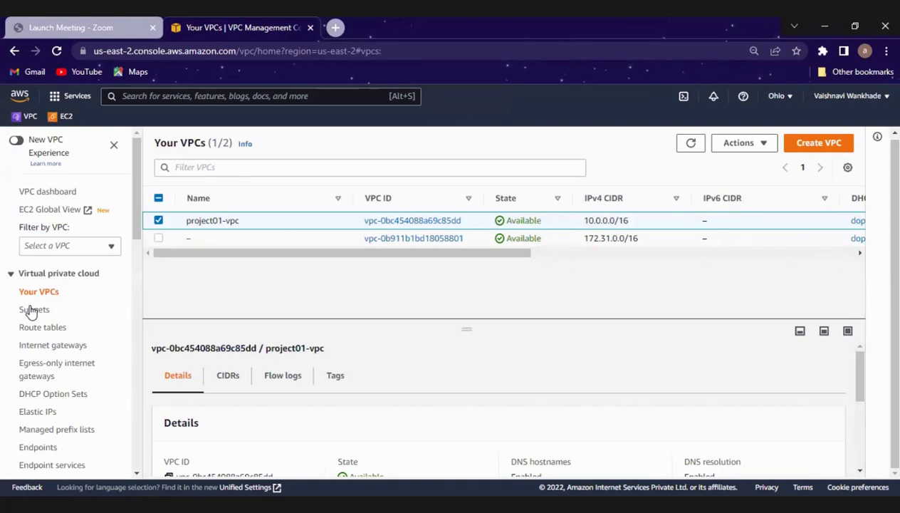
# Filter the subnets list by the names project01-subnet-public1-us-east-2a and project01-subnet-private1-us-east-2a
pyautogui.click(33, 309)
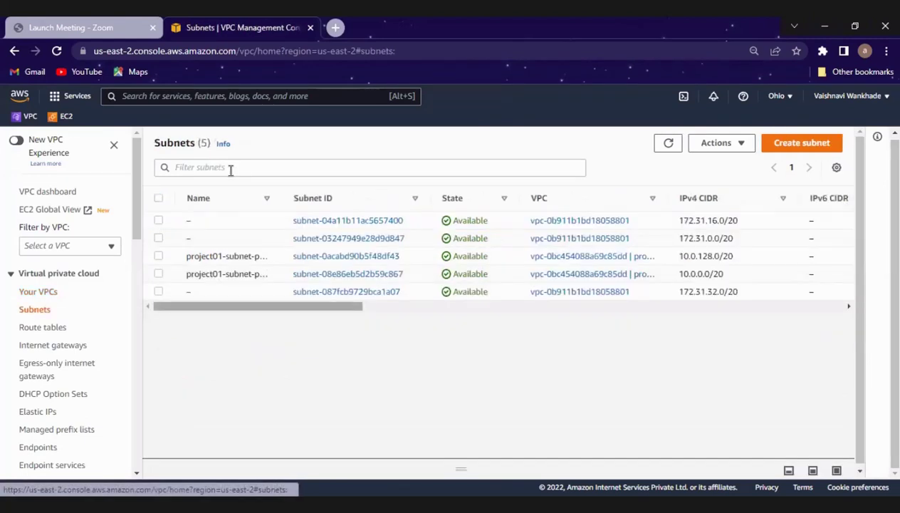
pyautogui.click(230, 168)
pyautogui.write('pr')
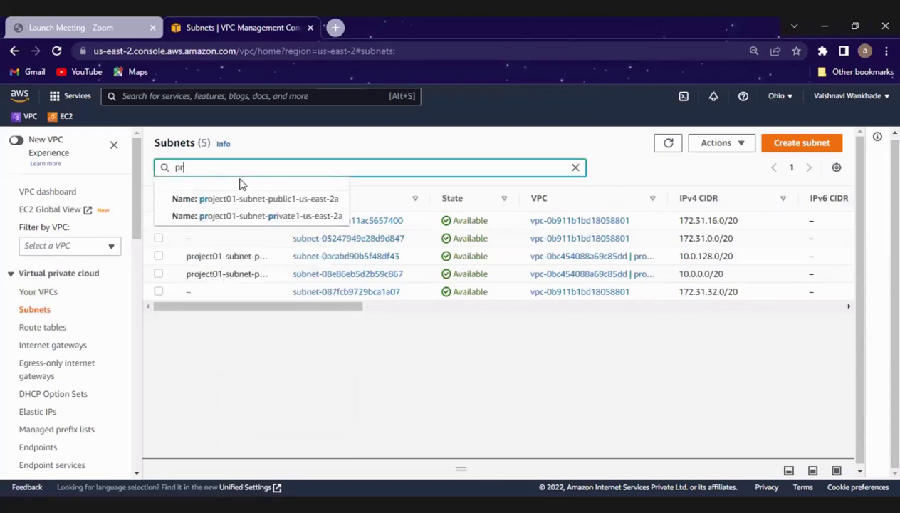
pyautogui.write('oj')
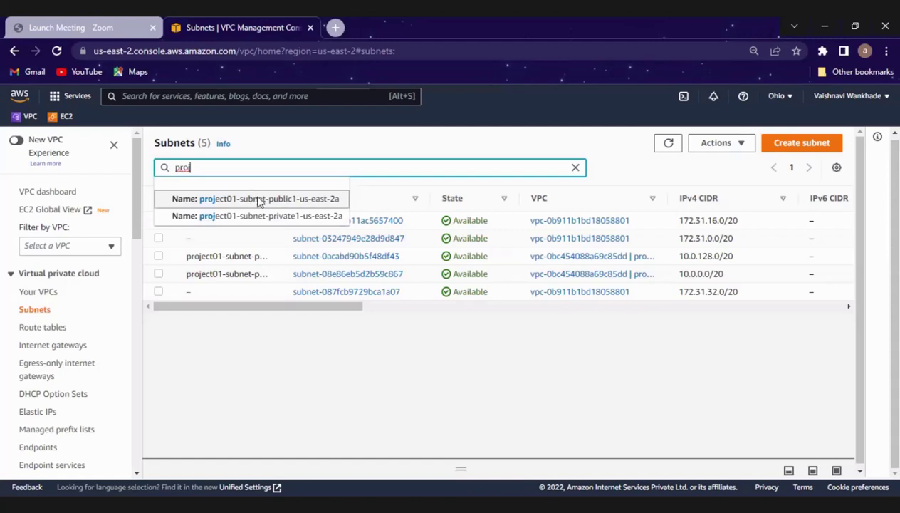
pyautogui.press('Return')
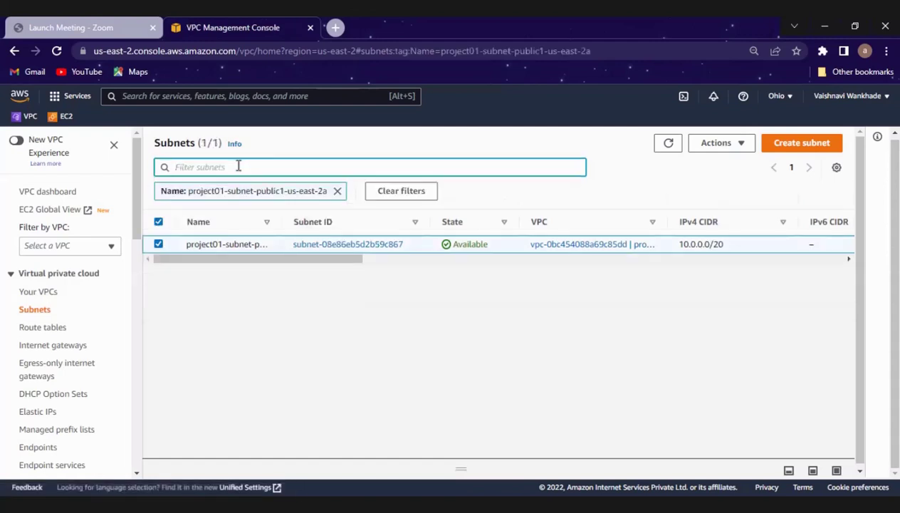
pyautogui.click(239, 167)
pyautogui.write('pro')
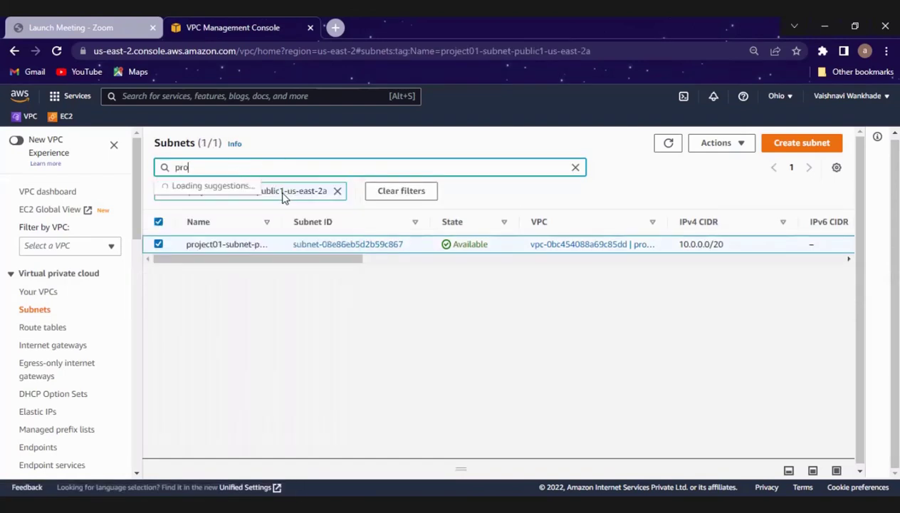
pyautogui.click(284, 216)
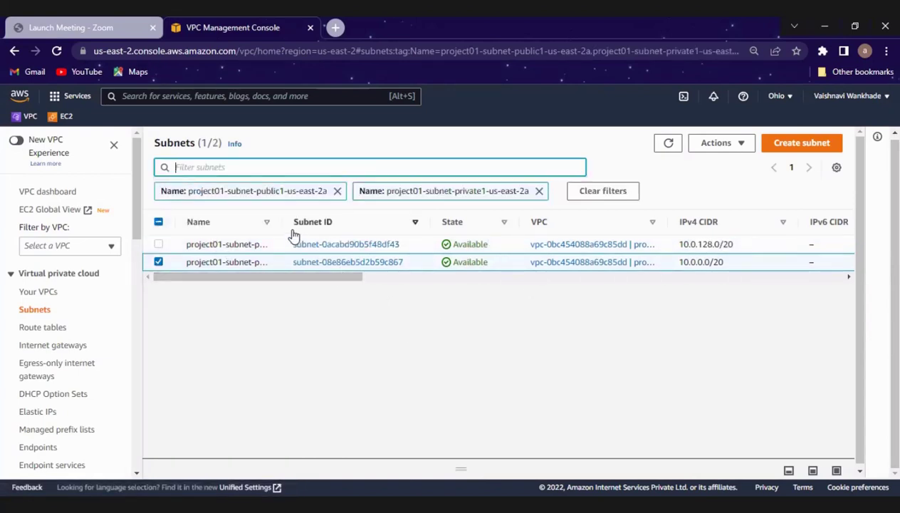
# Widen the Name column to show the full subnet names, and examine the subnets' CIDR, available address and Availability Zone columns
pyautogui.moveTo(282, 223); pyautogui.dragTo(388, 210)
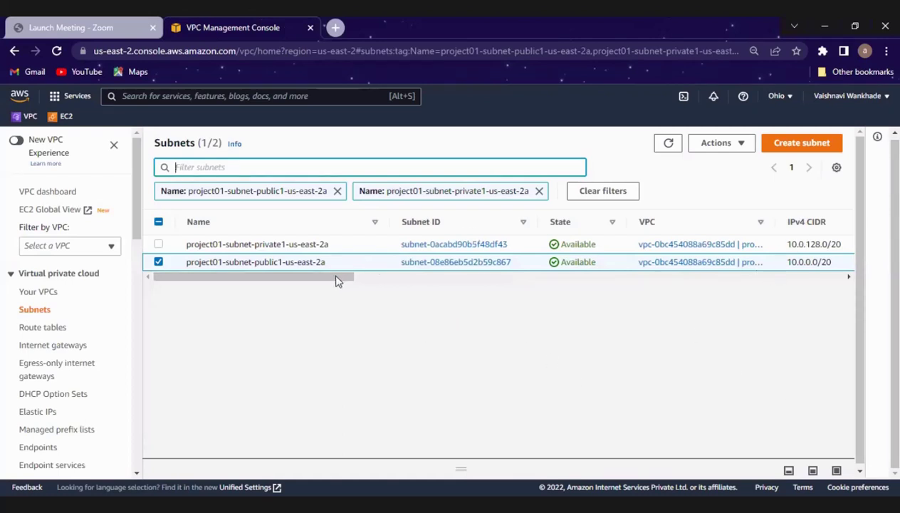
pyautogui.hscroll(5, 471, 299)
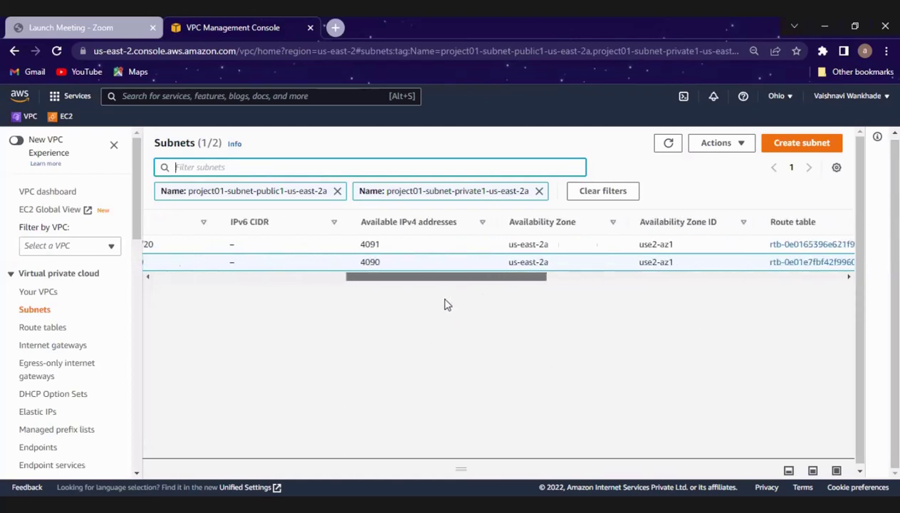
pyautogui.hscroll(-2, 446, 304)
pyautogui.hscroll(-2, 451, 304)
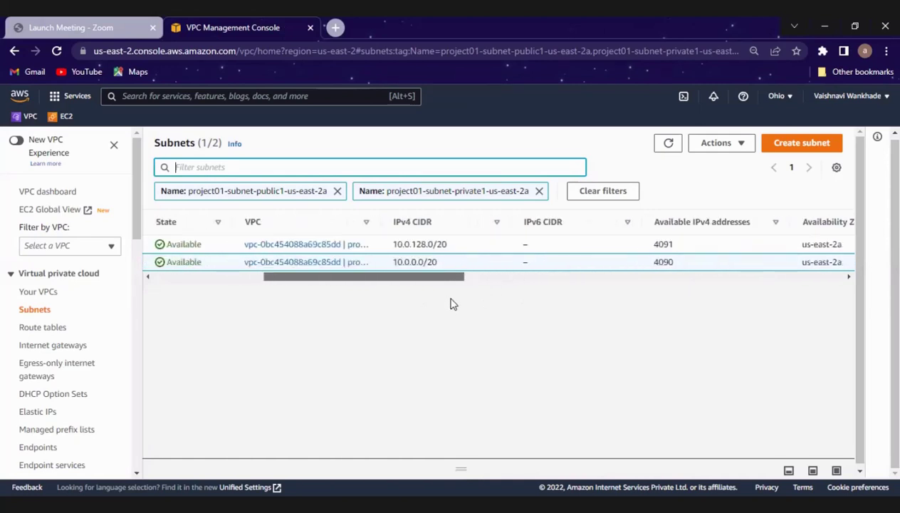
# Examine the two project01 subnets' Availability Zone ID, route table and network ACL columns, returning to their names and subnet IDs
pyautogui.hscroll(5, 460, 304)
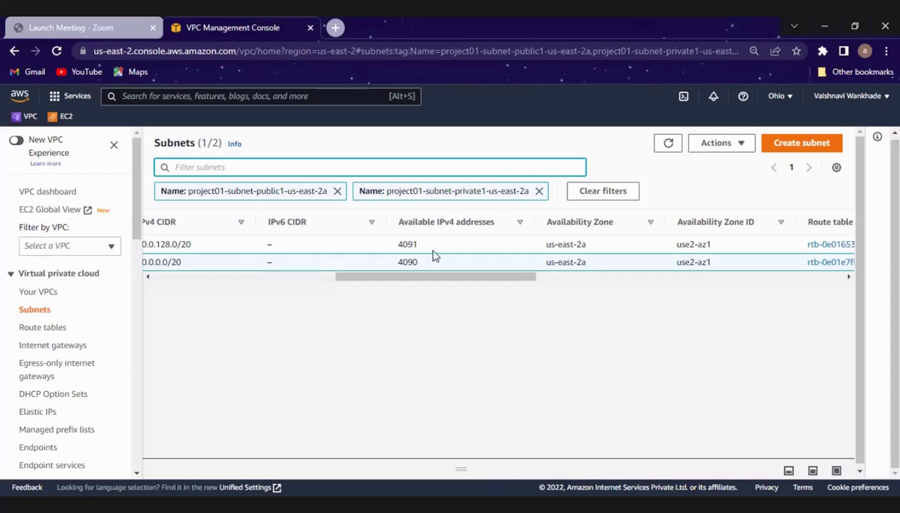
pyautogui.click(285, 276)
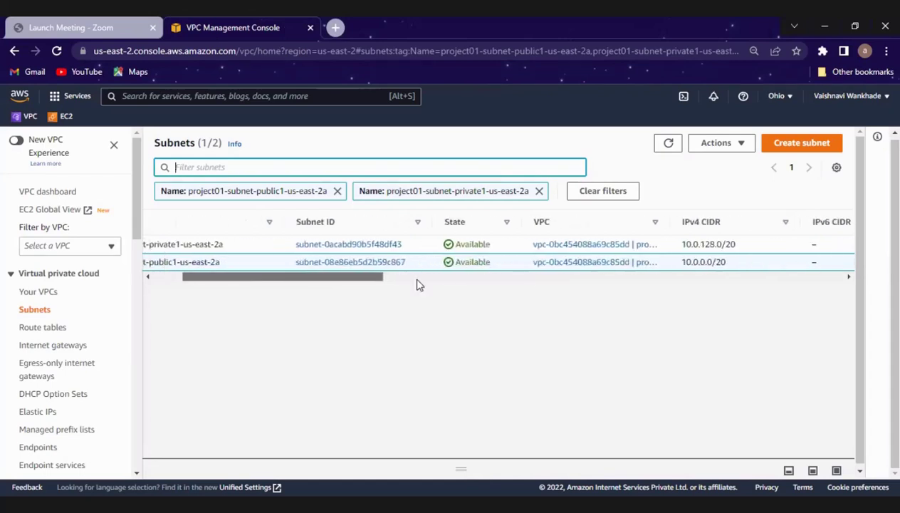
pyautogui.hscroll(-3, 419, 284)
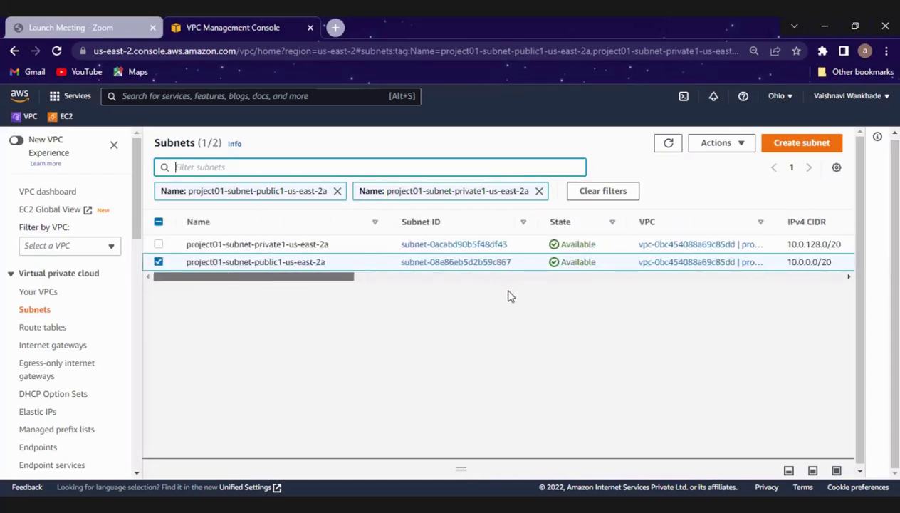
pyautogui.hscroll(10, 364, 261)
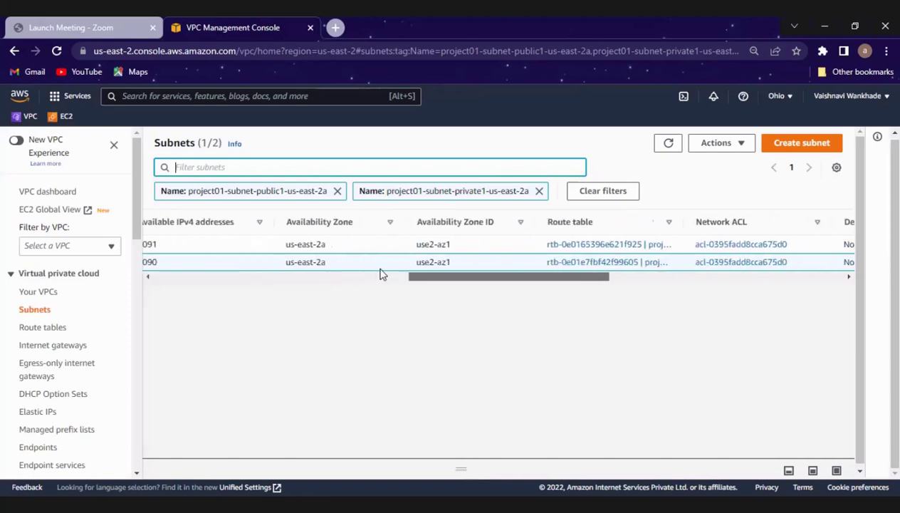
pyautogui.hscroll(-5, 411, 278)
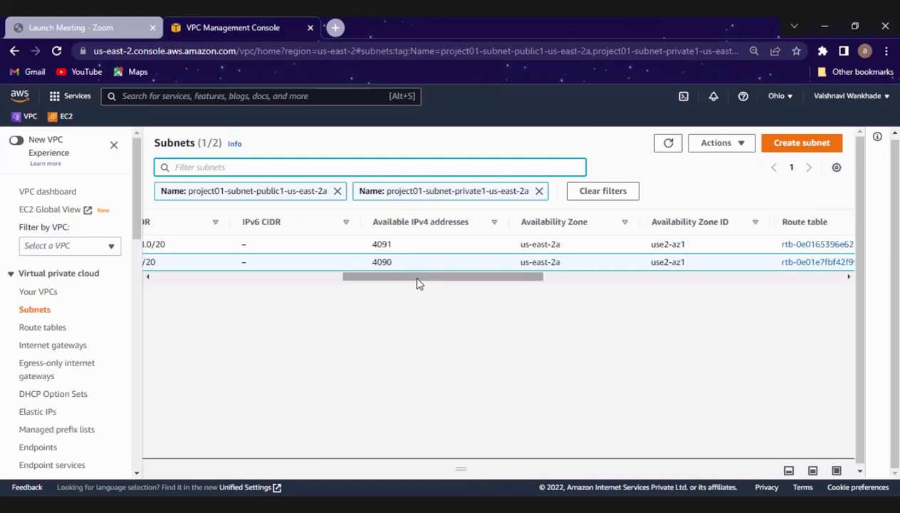
pyautogui.hscroll(-5, 349, 282)
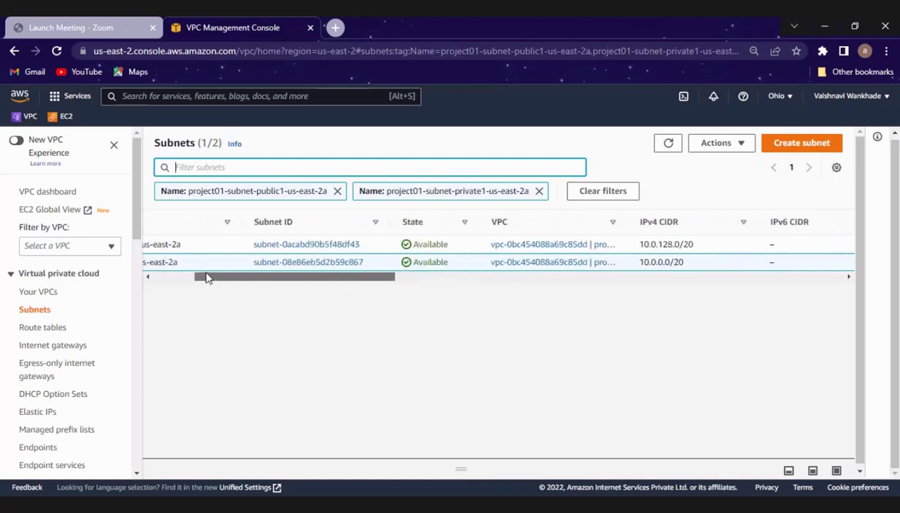
pyautogui.hscroll(-2, 207, 278)
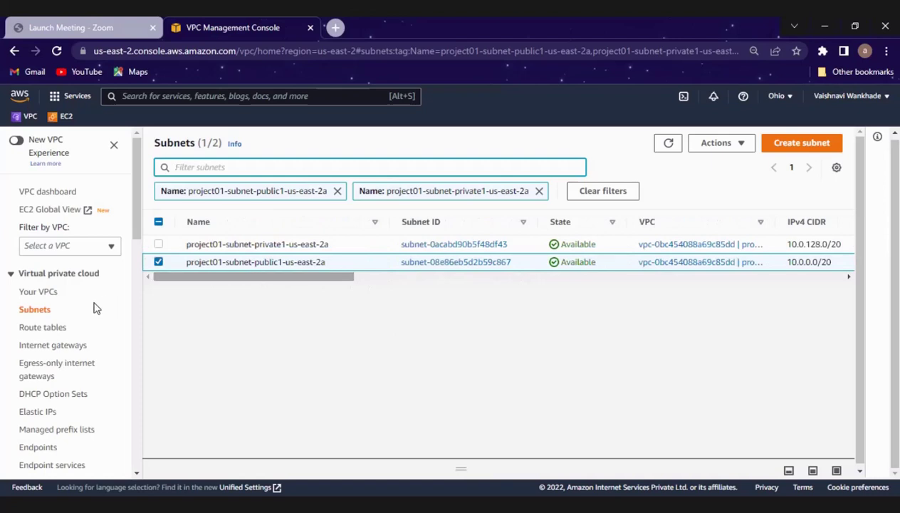
# Filter the route tables list by the names project01-rtb-private1-us-east-2a and project01-rtb-public, and examine their subnet association and VPC columns
pyautogui.click(53, 328)
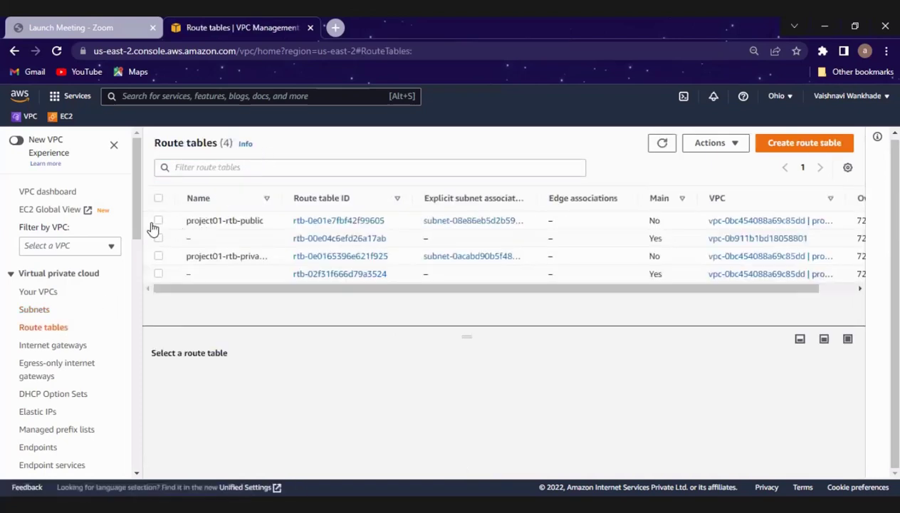
pyautogui.click(159, 221)
pyautogui.click(159, 256)
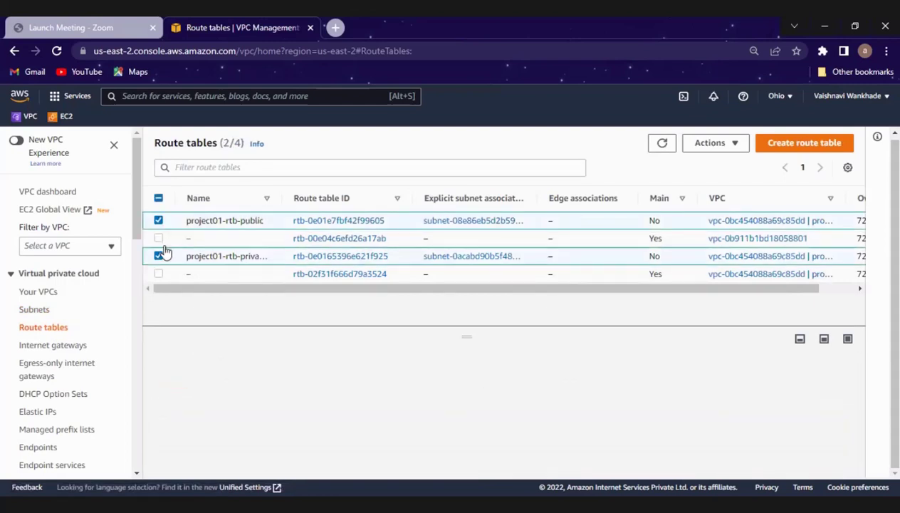
pyautogui.click(204, 166)
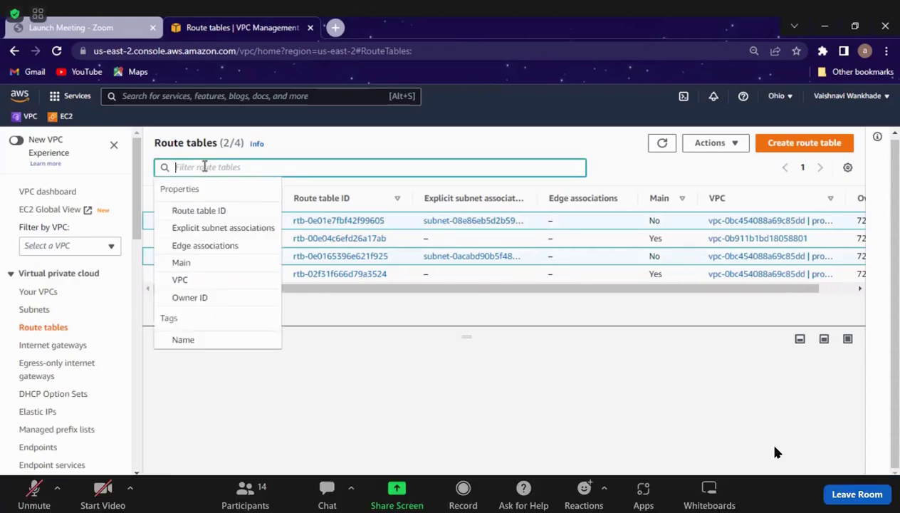
pyautogui.write('pro')
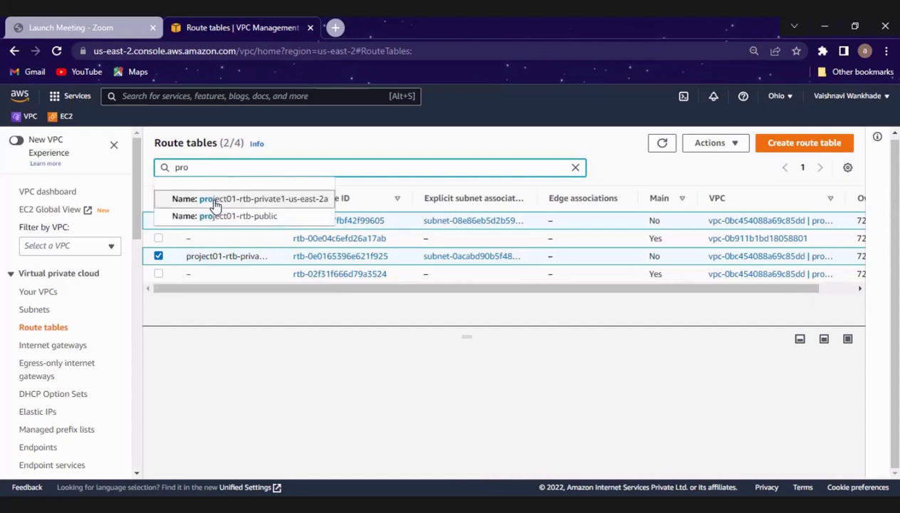
pyautogui.click(216, 202)
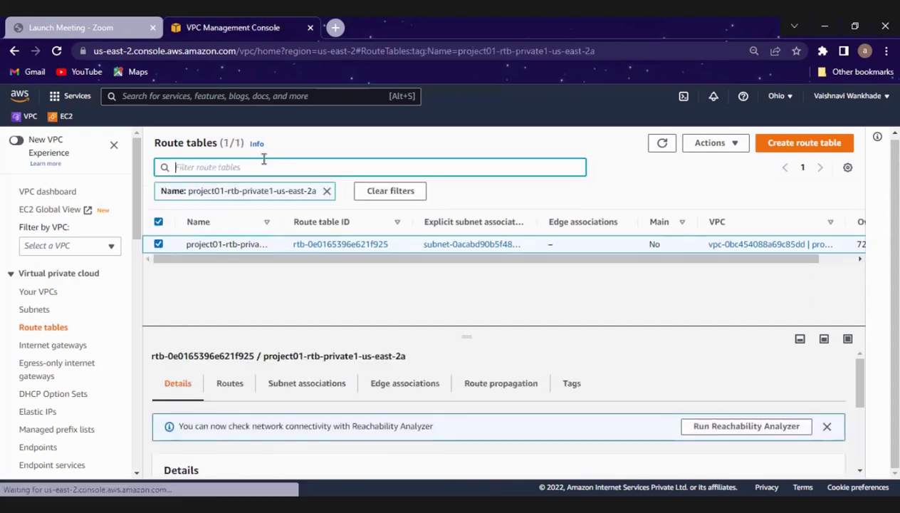
pyautogui.click(263, 163)
pyautogui.write('pro')
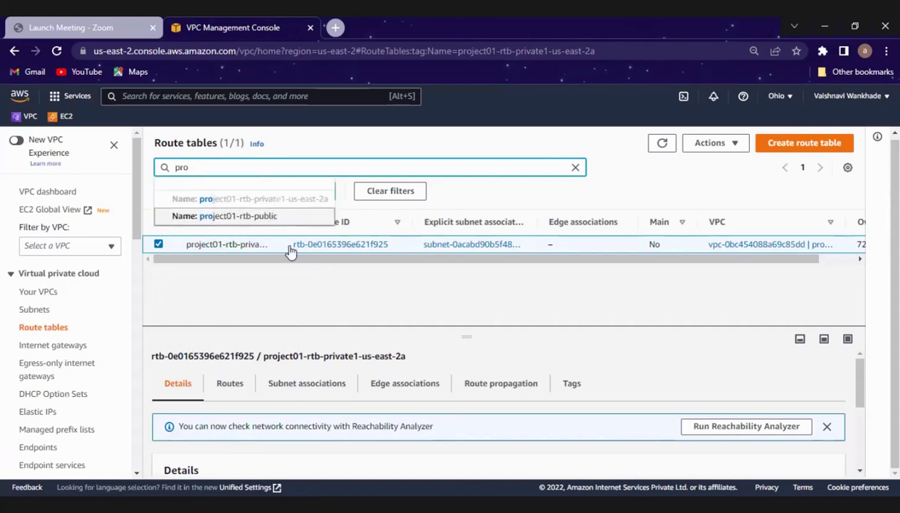
pyautogui.click(275, 216)
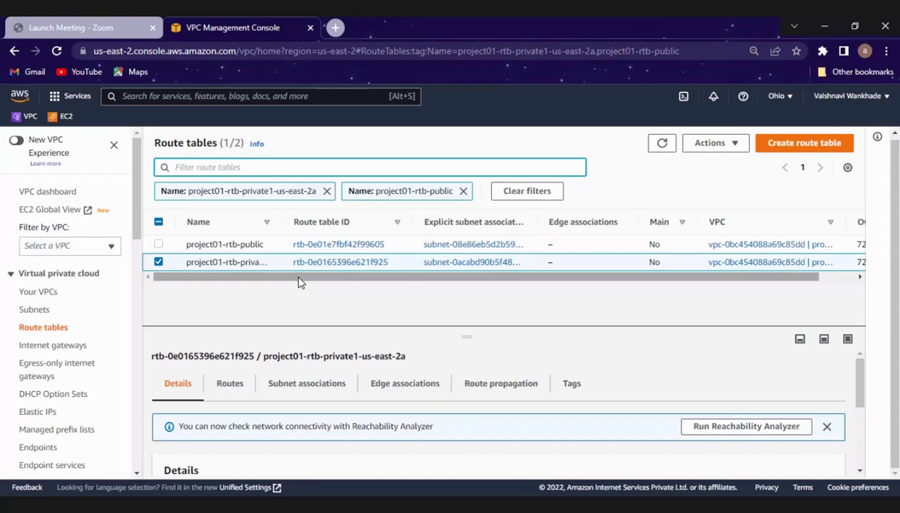
pyautogui.moveTo(517, 279); pyautogui.dragTo(553, 281)
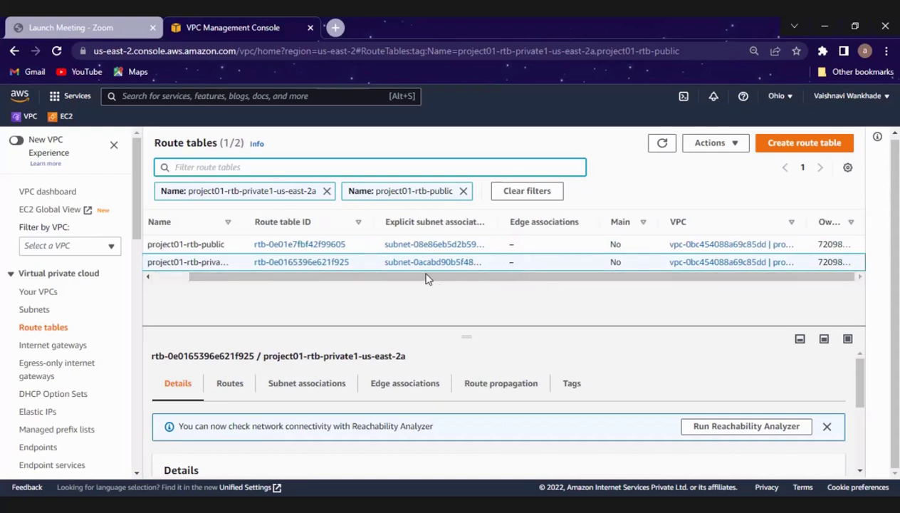
pyautogui.moveTo(426, 278); pyautogui.dragTo(32, 351)
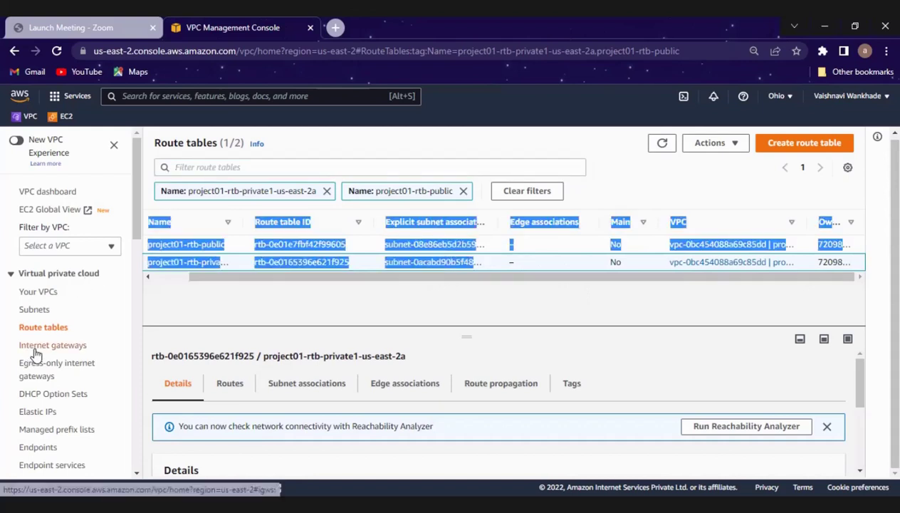
# Open the internet gateways list, select project01-igw and enlarge the details pane to read its full details
pyautogui.click(45, 349)
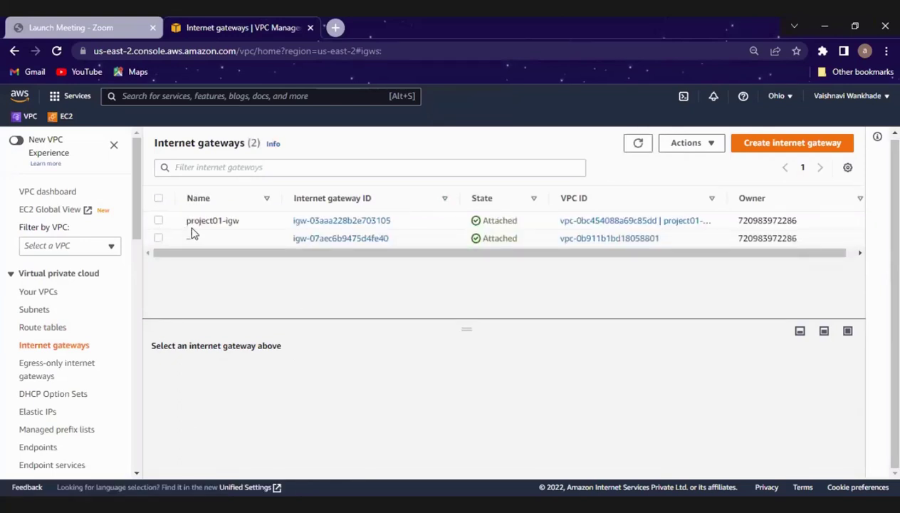
pyautogui.click(189, 224)
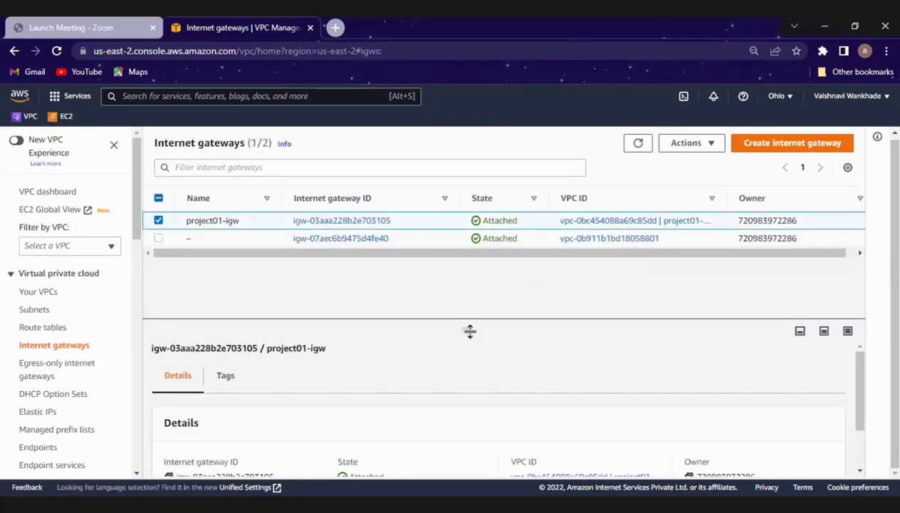
pyautogui.moveTo(467, 329); pyautogui.dragTo(472, 281)
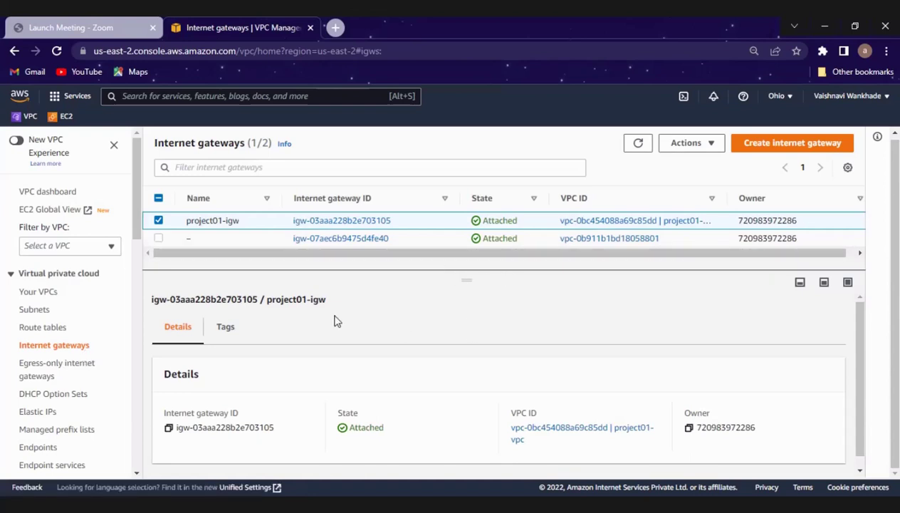
# Open the Elastic IPs list and examine the summary of project01-eip-us-east-2a
pyautogui.click(40, 414)
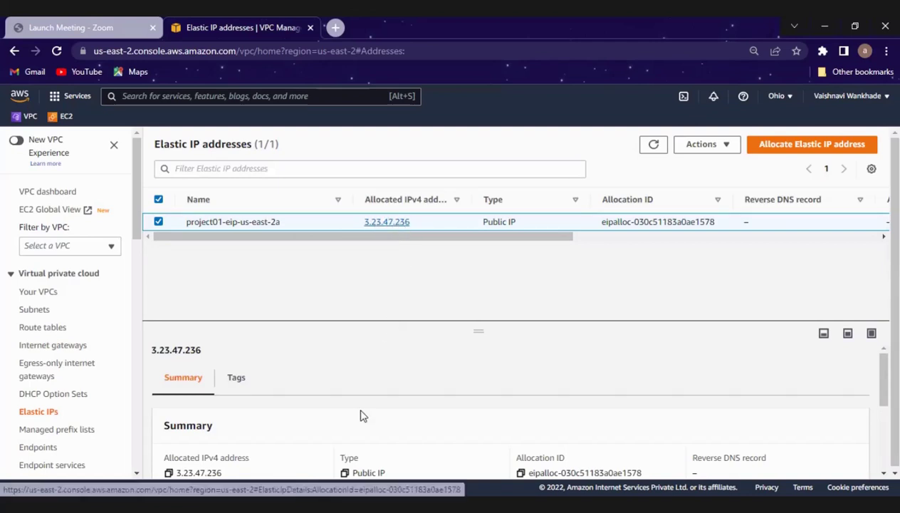
pyautogui.scroll(-2, 484, 230)
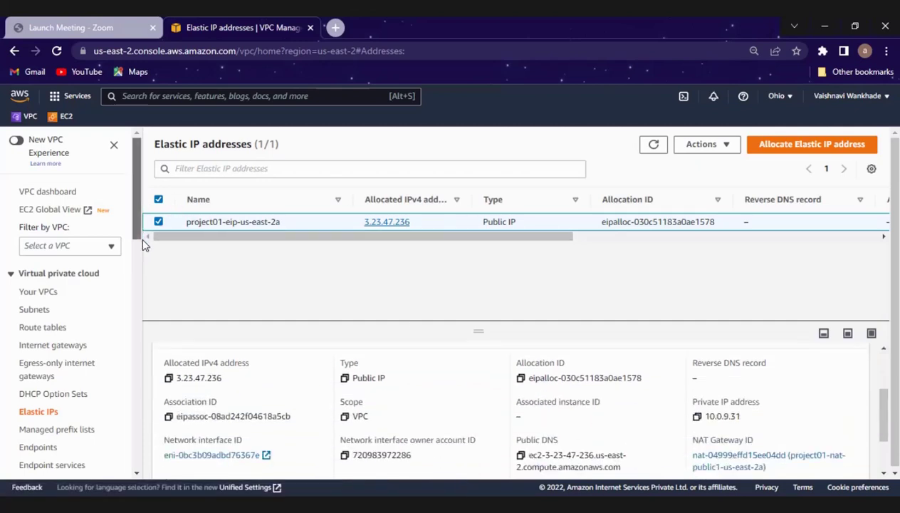
# Open the NAT gateways list, examine the project01 gateway's address and network columns, and widen the Name column
pyautogui.scroll(-3, 88, 285)
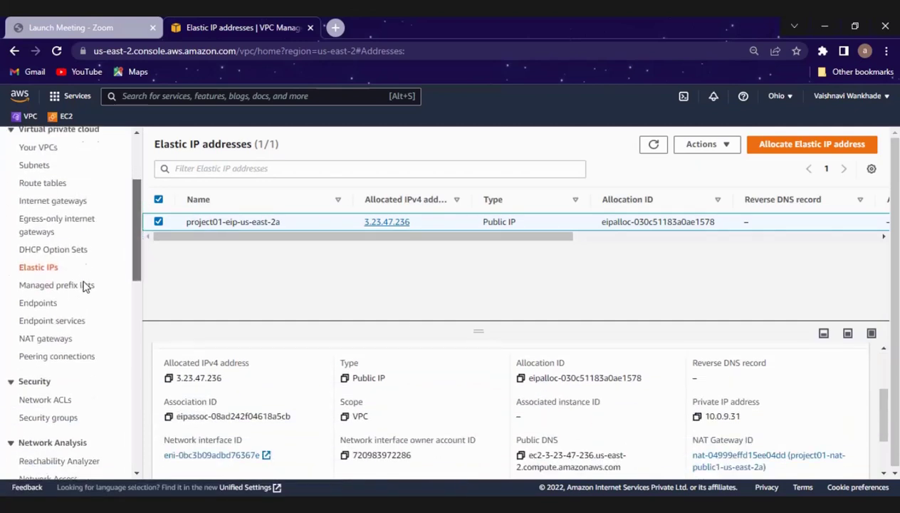
pyautogui.click(49, 332)
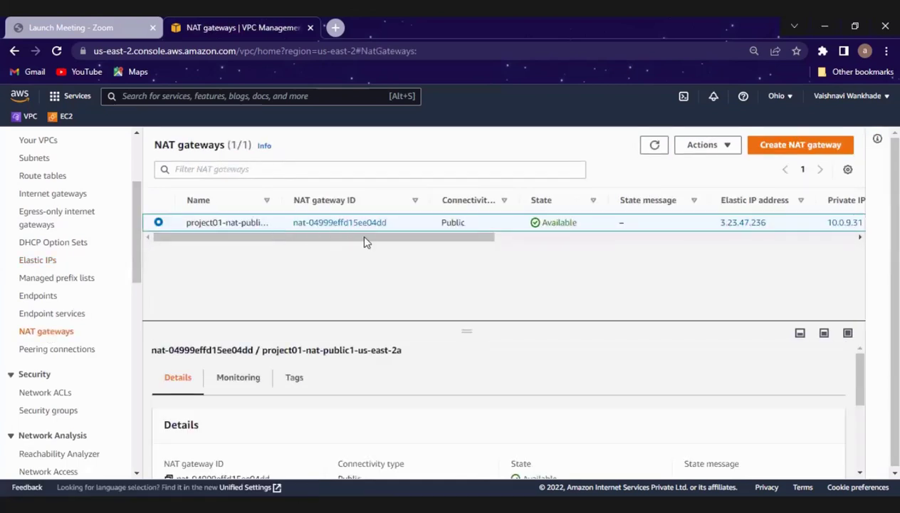
pyautogui.hscroll(5, 450, 243)
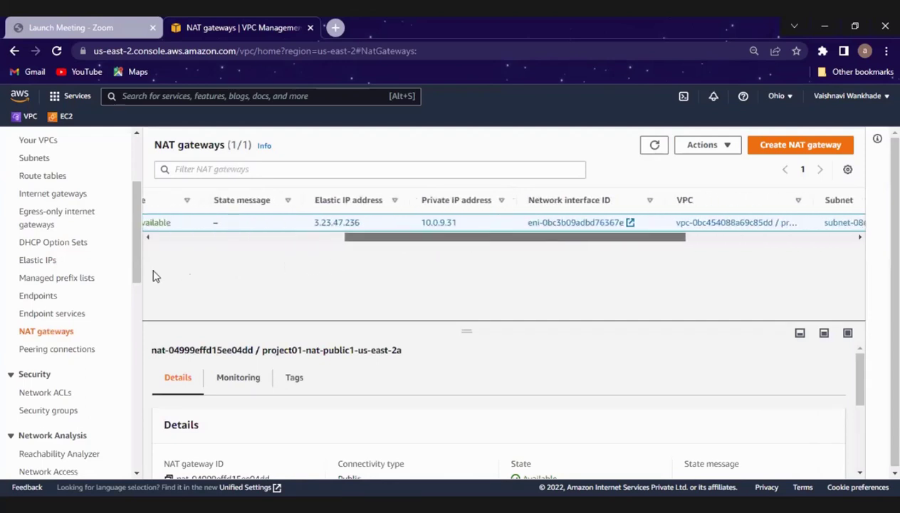
pyautogui.hscroll(-5, 156, 277)
pyautogui.hscroll(-2, 159, 236)
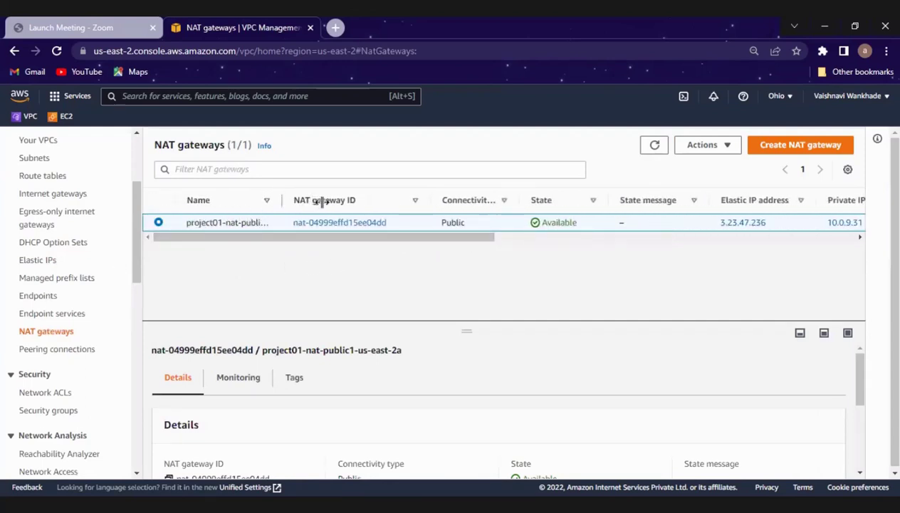
pyautogui.moveTo(320, 201); pyautogui.dragTo(334, 201)
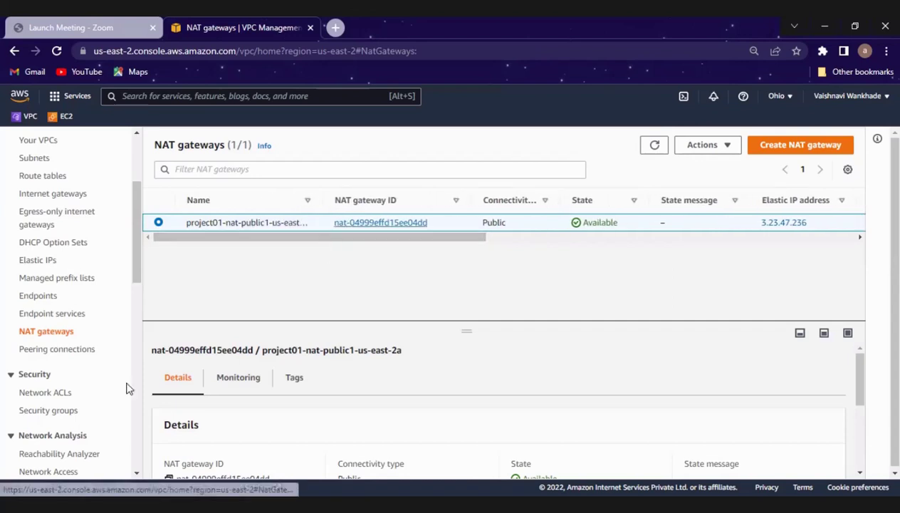
# Start creating a new security group from the security groups list and name it vpcsecuirty
pyautogui.click(41, 416)
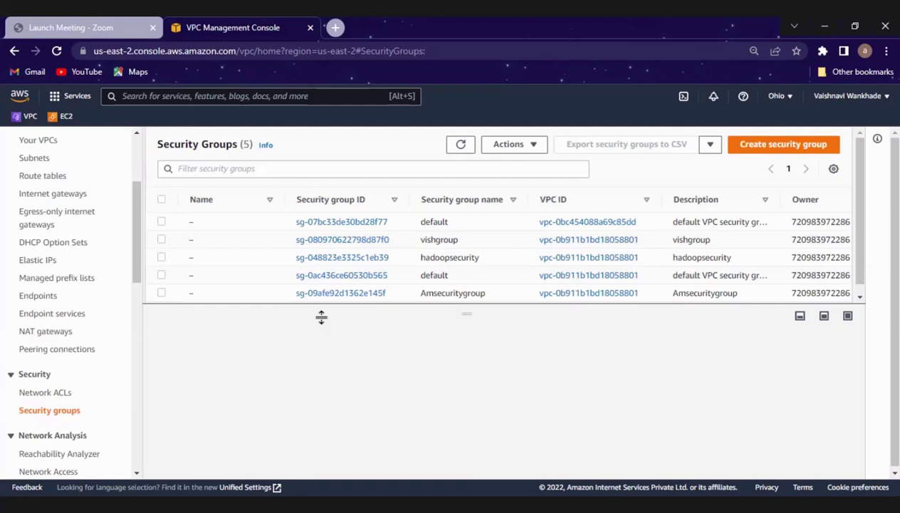
pyautogui.click(780, 144)
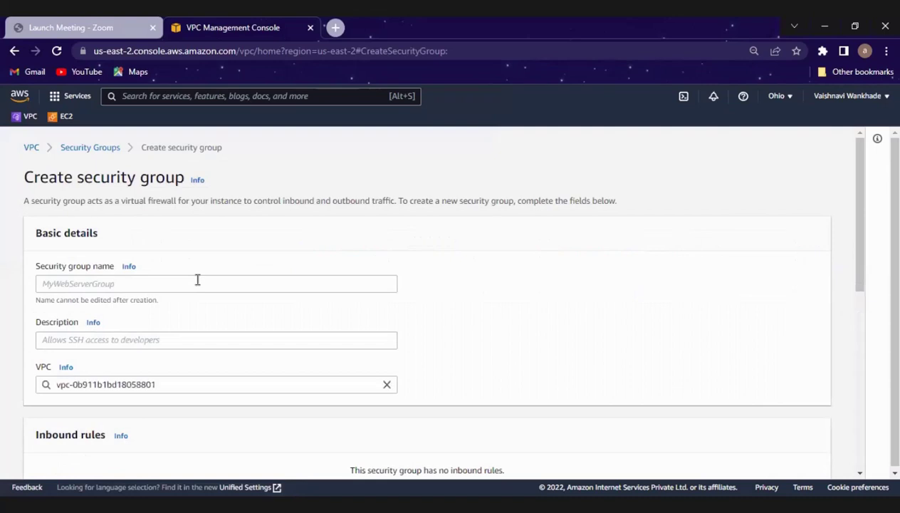
pyautogui.click(197, 280)
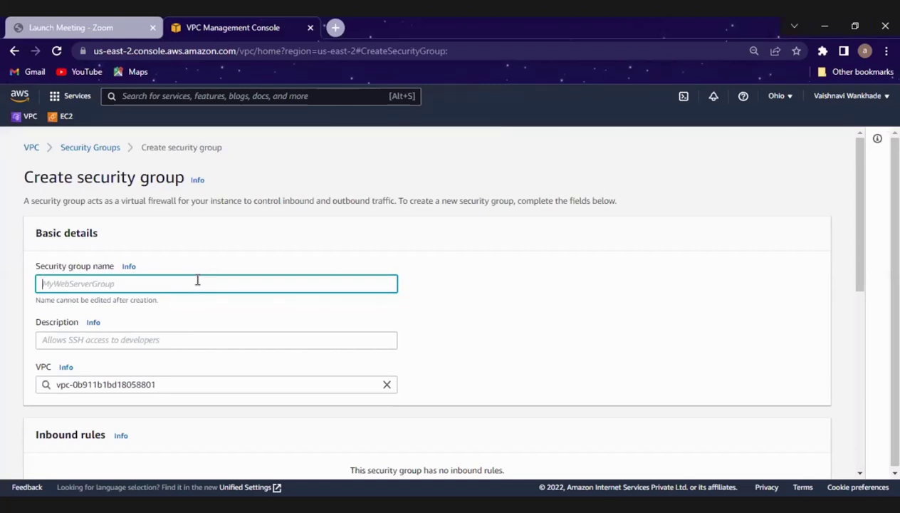
pyautogui.write('vpcsecuirty')
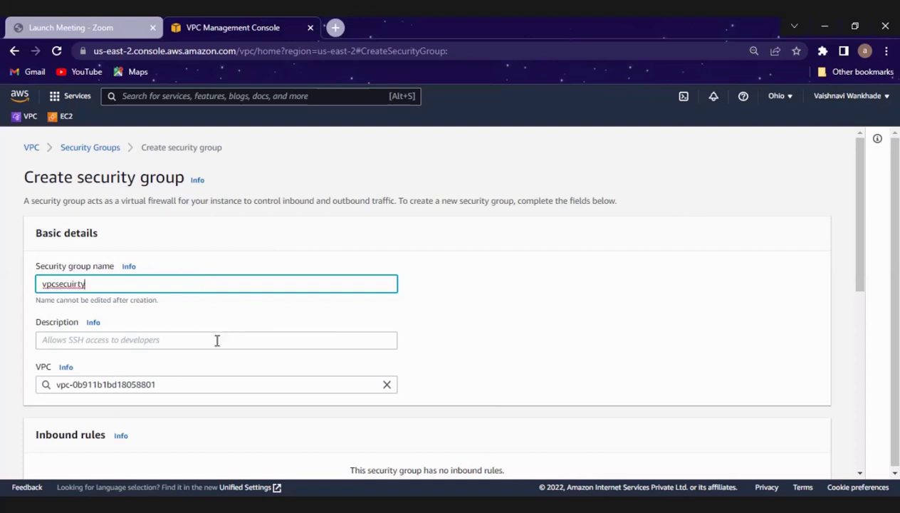
pyautogui.press('Tab')
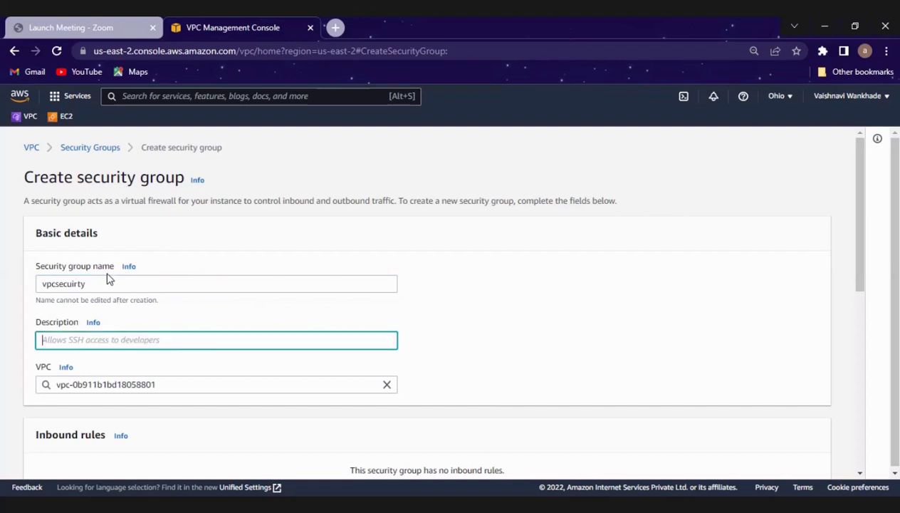
# Copy the security group name vpcsecuirty into the Description
pyautogui.moveTo(41, 284); pyautogui.dragTo(105, 283)
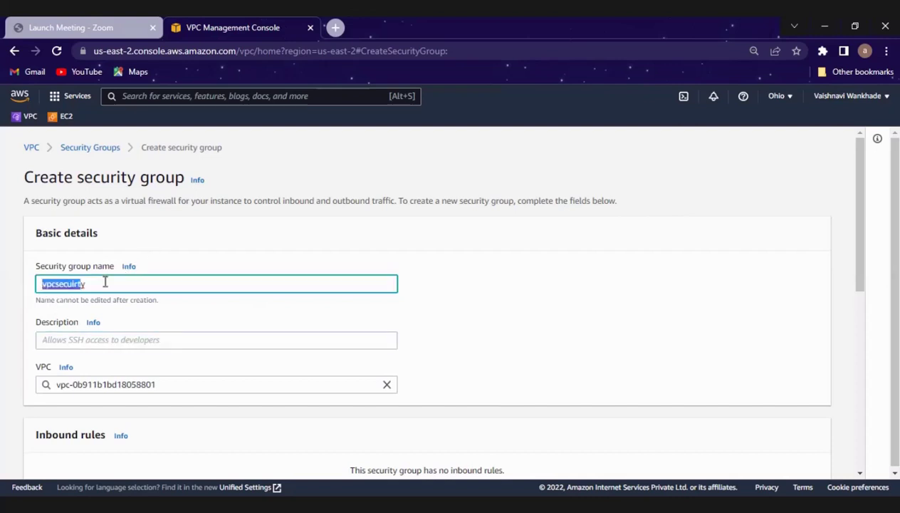
pyautogui.press('End')
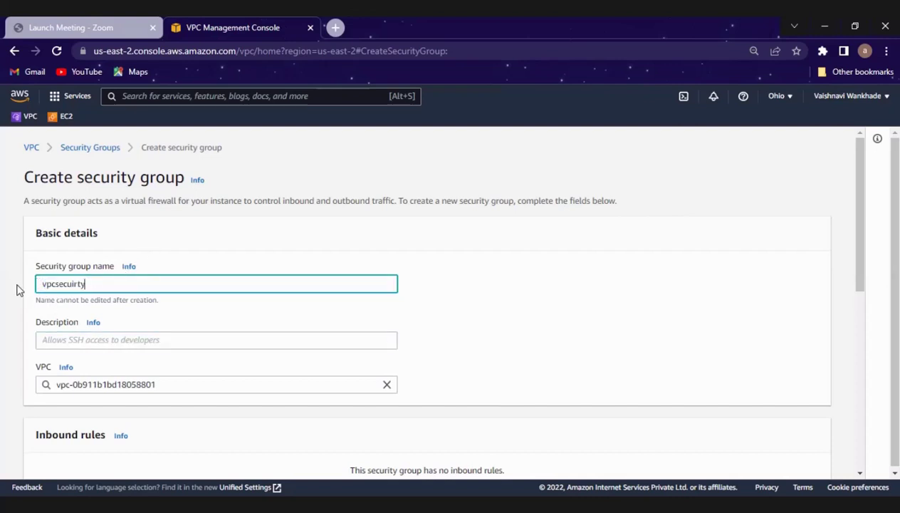
pyautogui.hotkey('ctrl', 'a')
pyautogui.hotkey('ctrl', 'c')
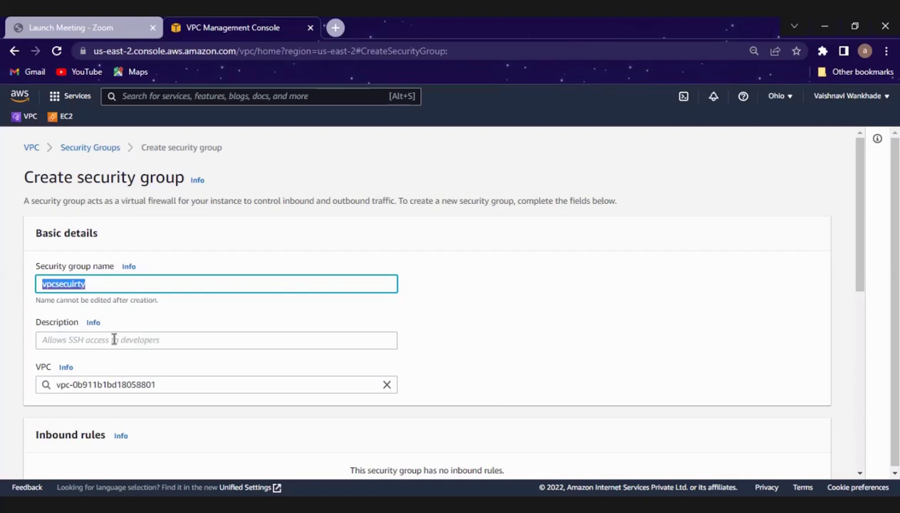
pyautogui.press('Tab')
pyautogui.hotkey('ctrl', 'v')
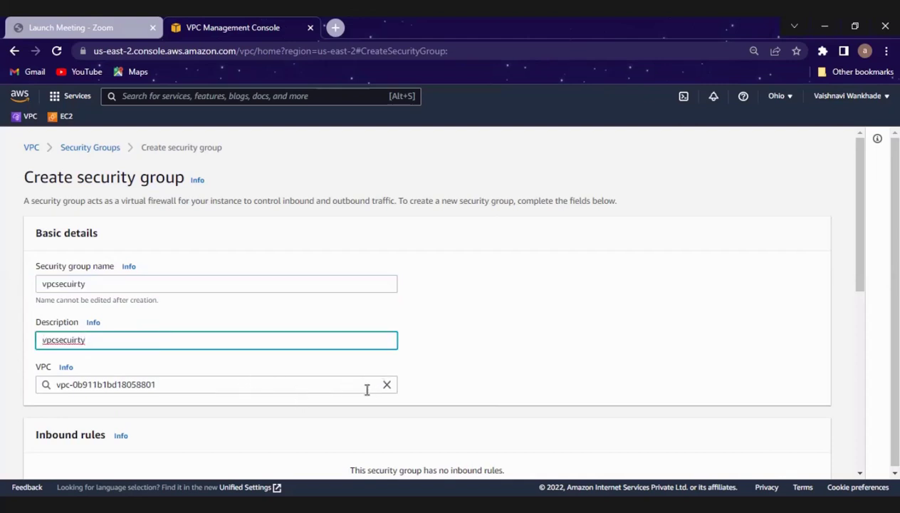
# Replace the default VPC of the new security group with project01-vpc (vpc-0bc454088a69c85dd)
pyautogui.click(385, 385)
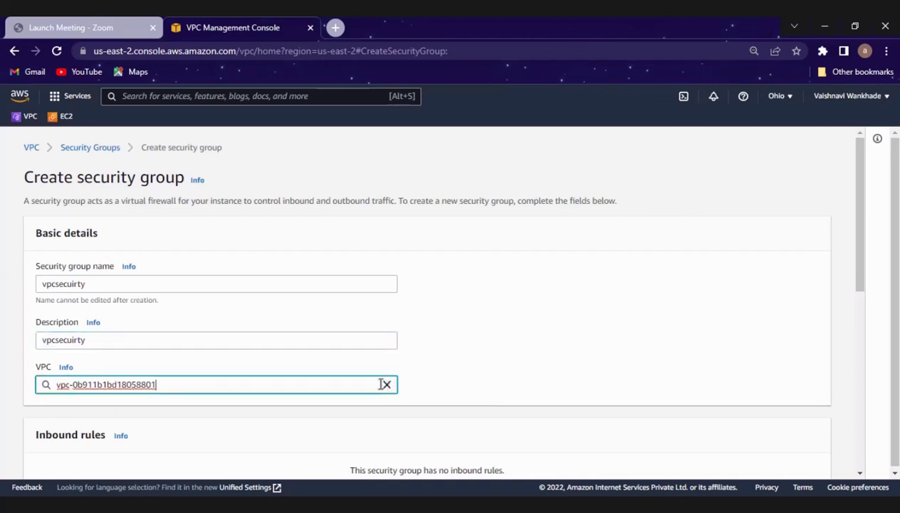
pyautogui.click(388, 384)
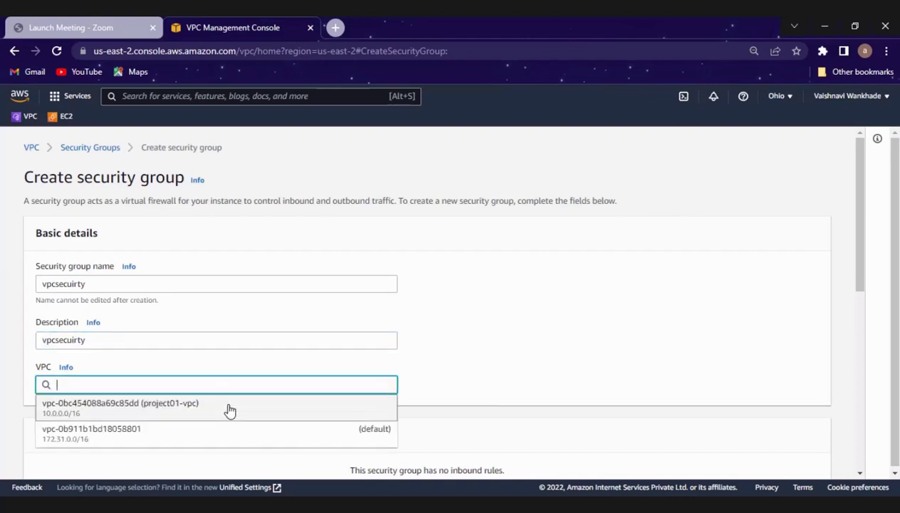
pyautogui.press('Return')
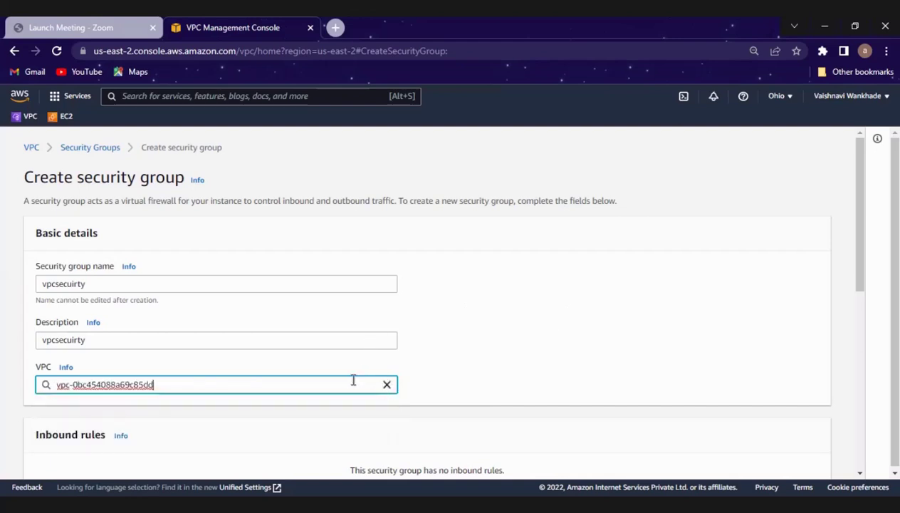
pyautogui.press('Tab')
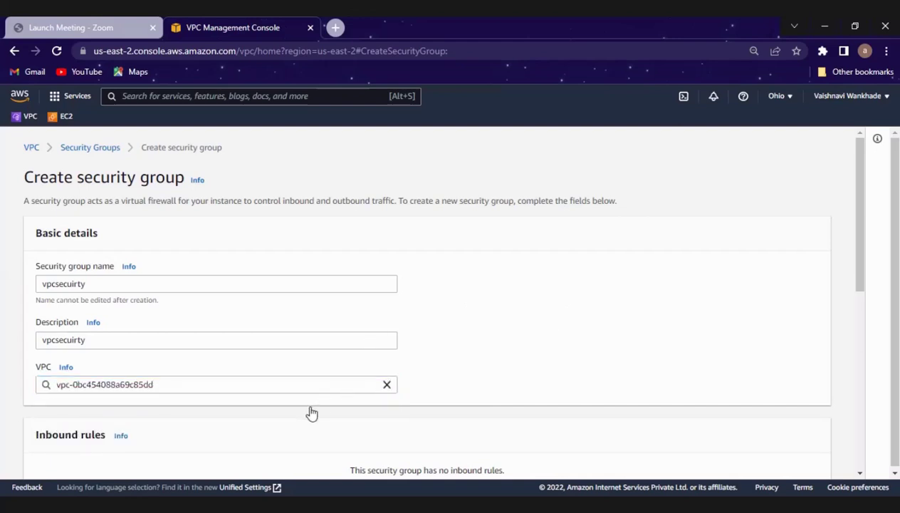
pyautogui.click(312, 412)
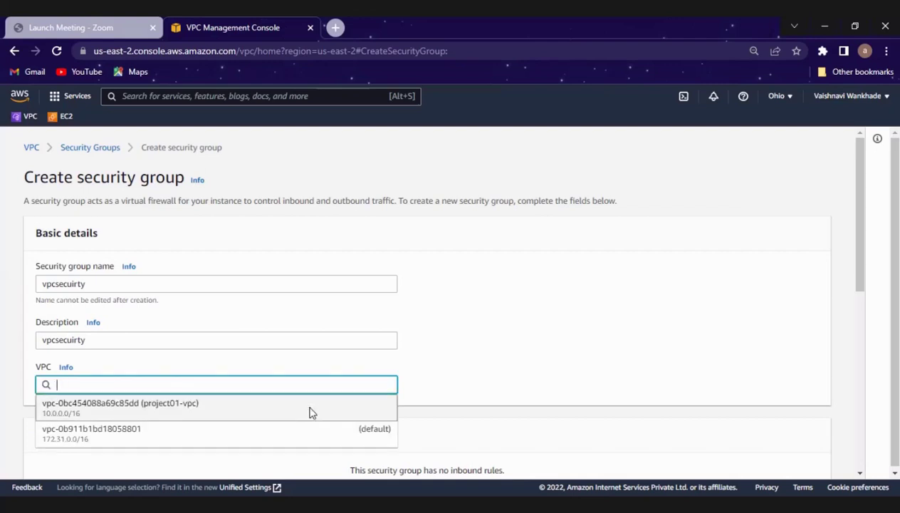
pyautogui.press('Return')
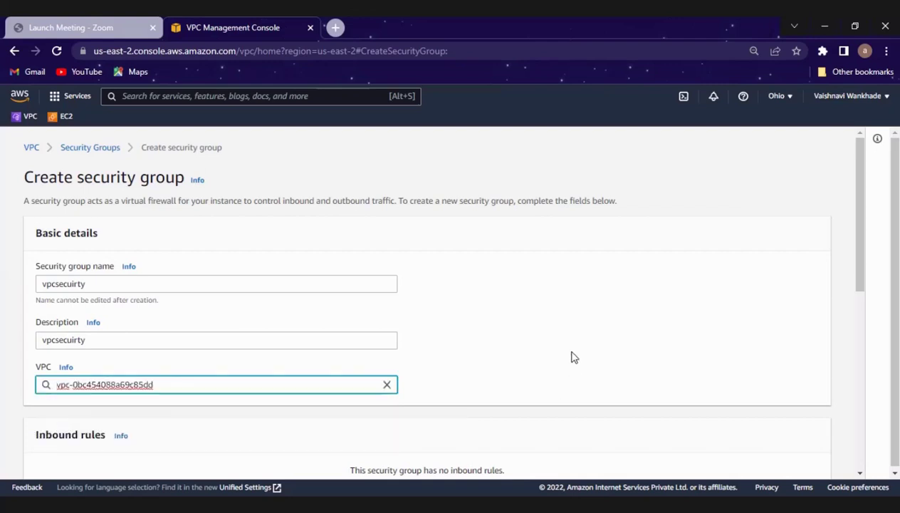
# Add an inbound rule of type All traffic with Anywhere-IPv4 as its source
pyautogui.scroll(-3, 574, 356)
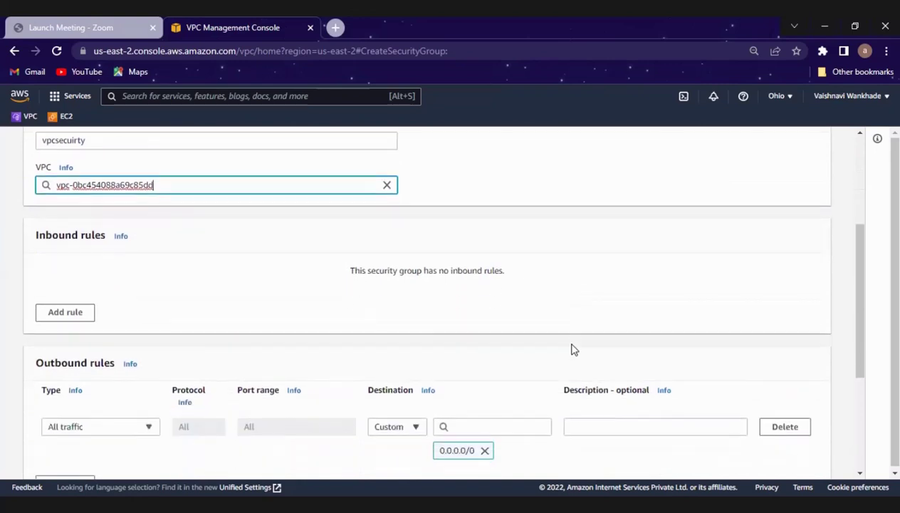
pyautogui.scroll(-2, 574, 349)
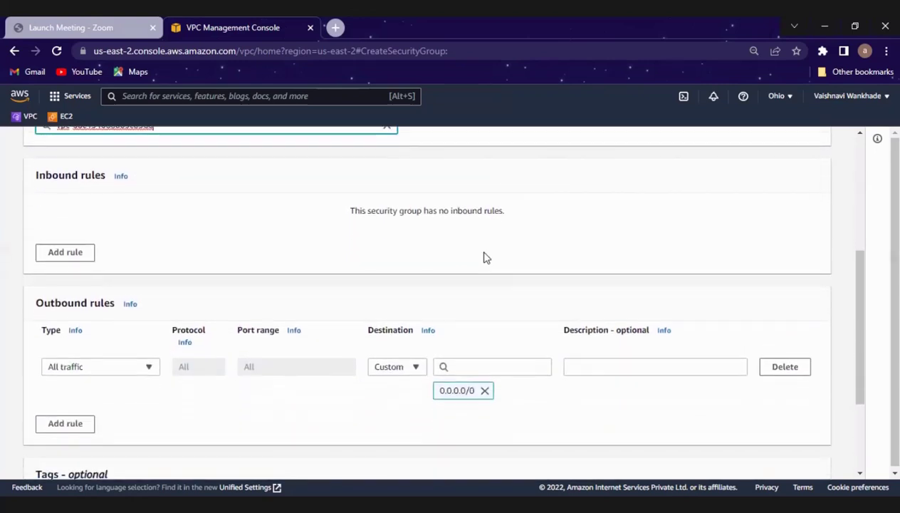
pyautogui.scroll(-1, 484, 258)
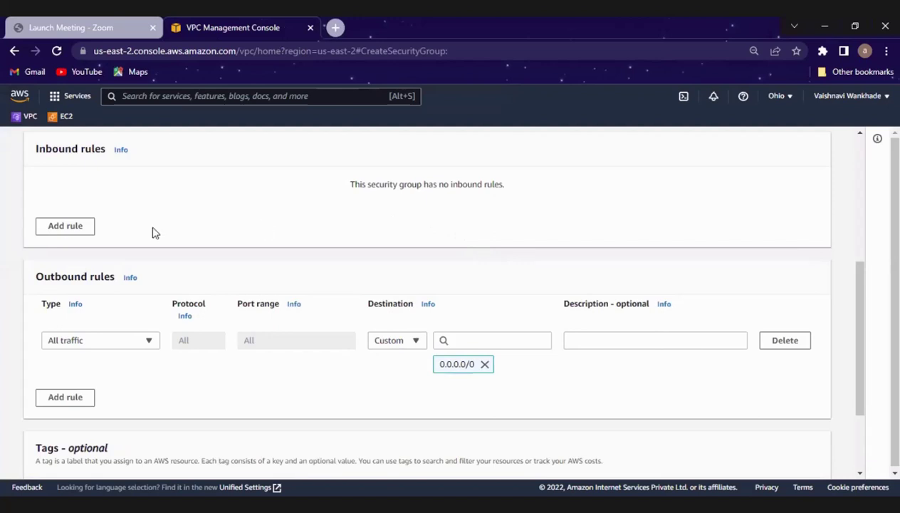
pyautogui.scroll(2, 130, 241)
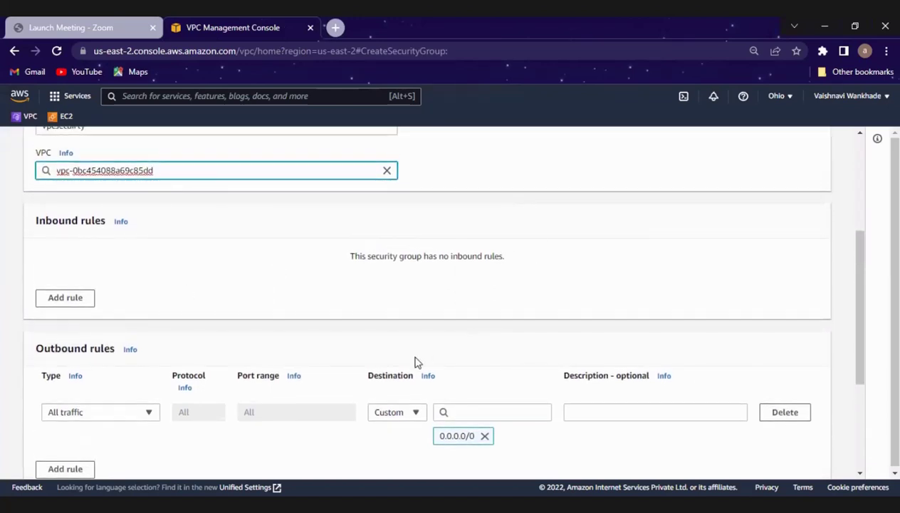
pyautogui.scroll(-1, 411, 354)
pyautogui.scroll(-1, 184, 326)
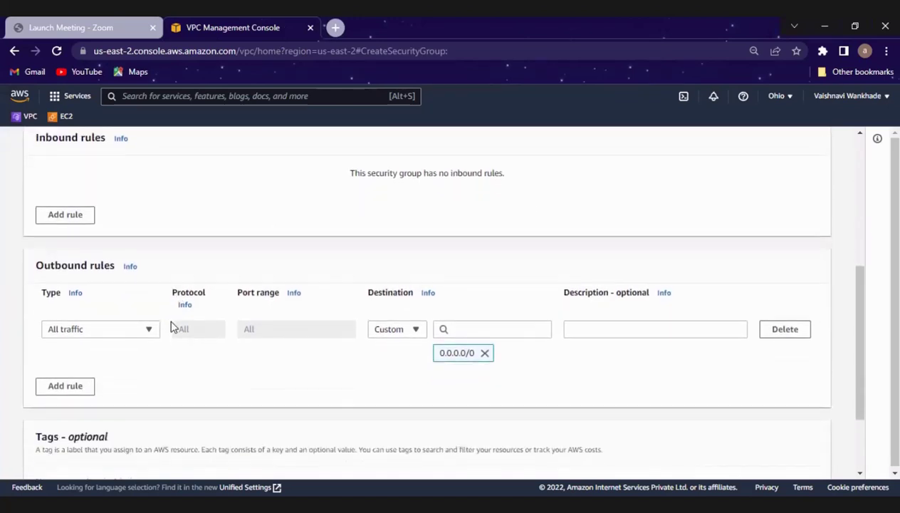
pyautogui.scroll(2, 60, 279)
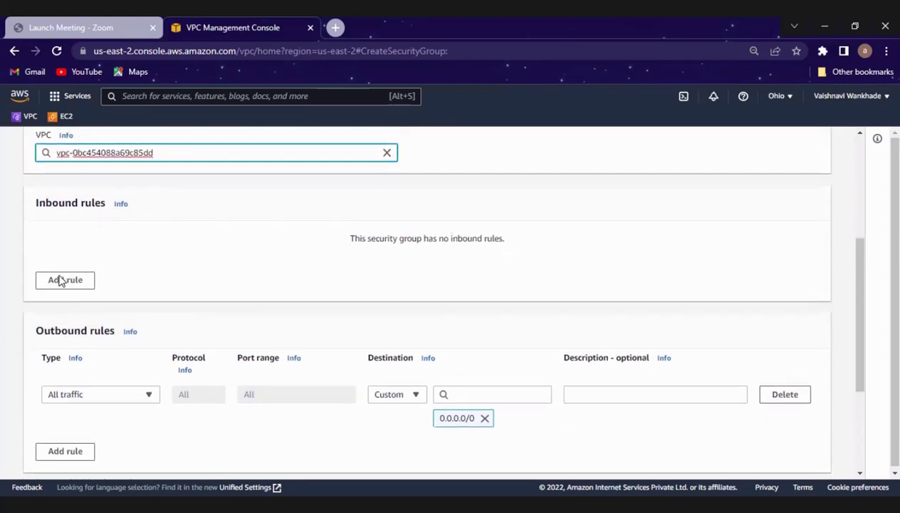
pyautogui.click(61, 288)
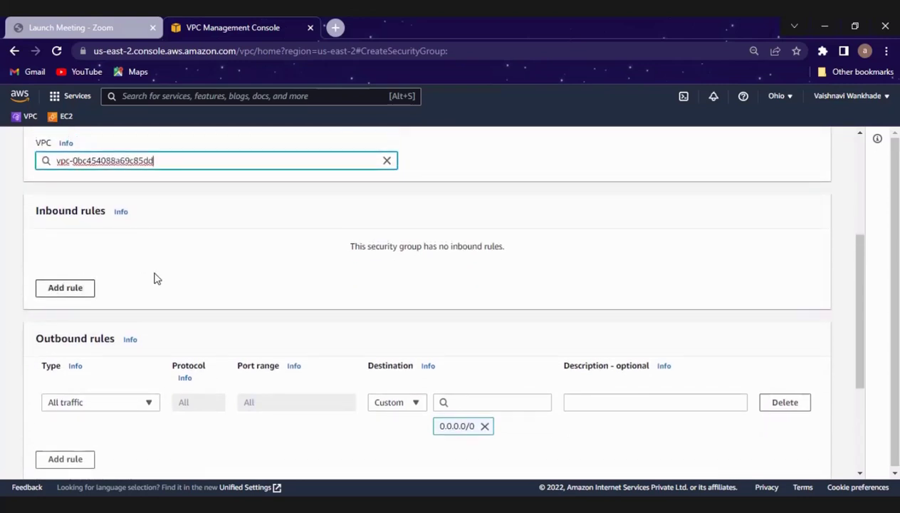
pyautogui.click(153, 277)
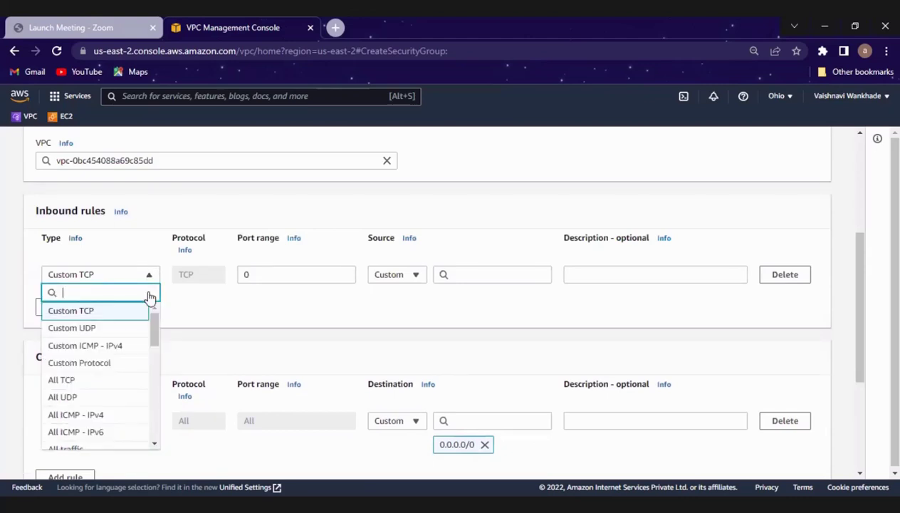
pyautogui.write('all')
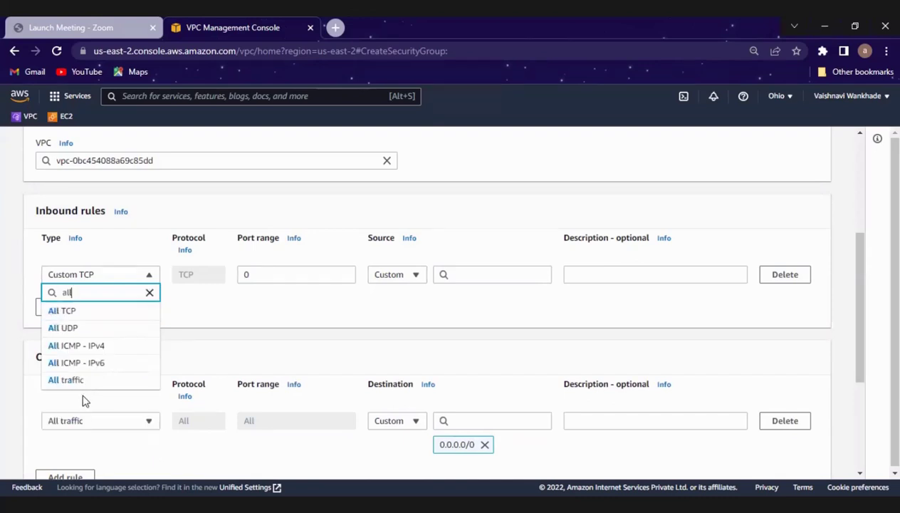
pyautogui.click(71, 381)
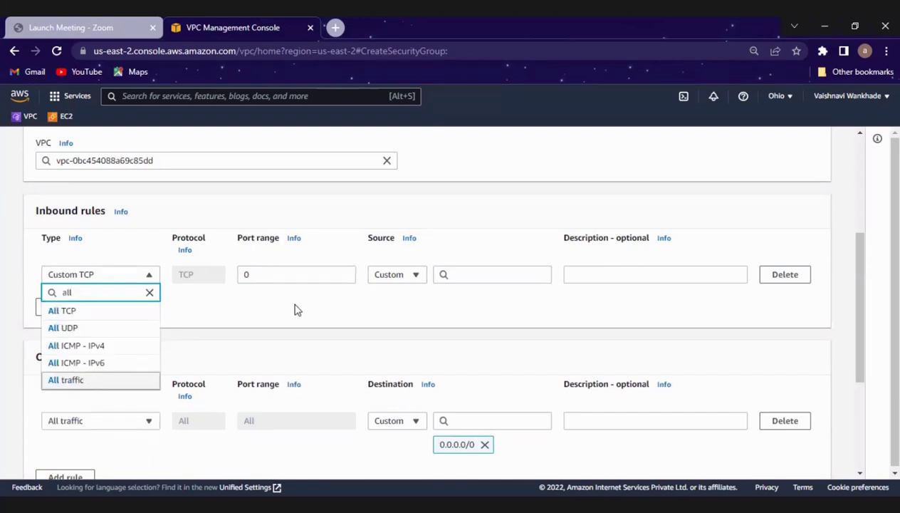
pyautogui.click(408, 279)
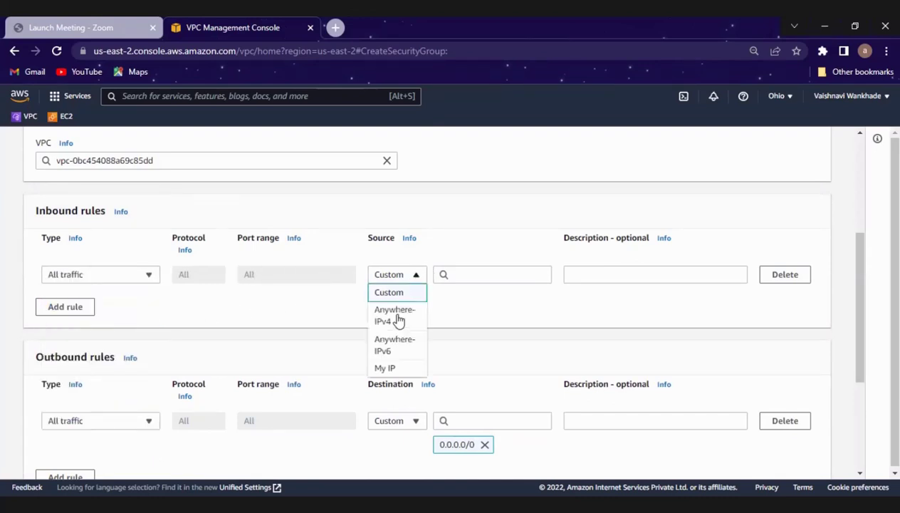
pyautogui.click(423, 308)
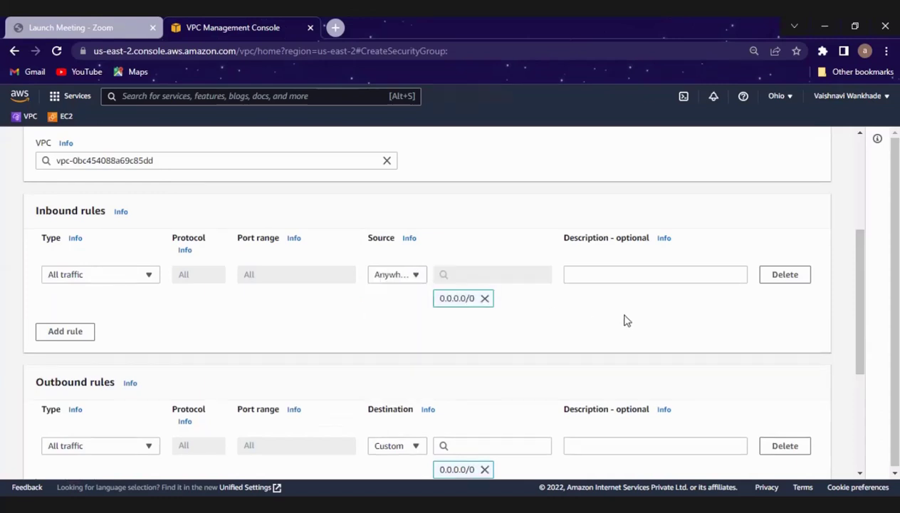
# Change the All traffic inbound rule's source to My IP and copy the VPC ID vpc-0bc454088a69c85dd into its description
pyautogui.scroll(1, 488, 279)
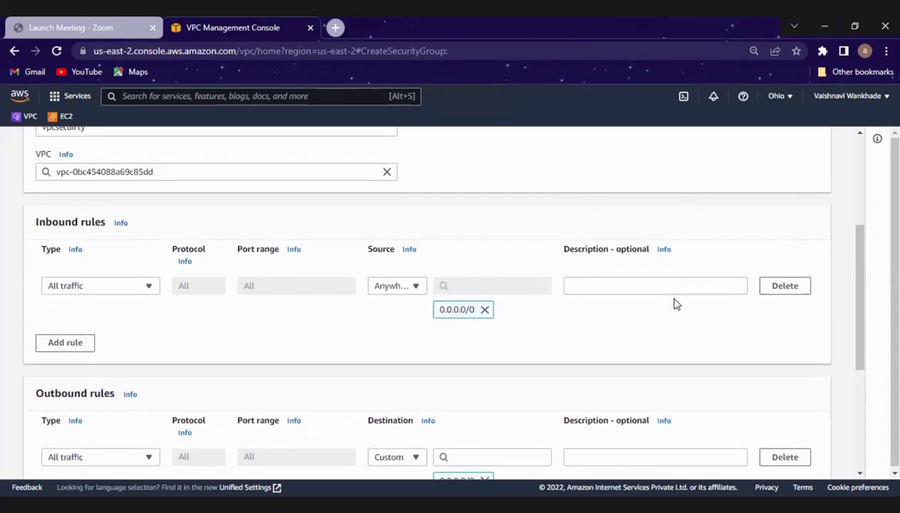
pyautogui.scroll(3, 163, 269)
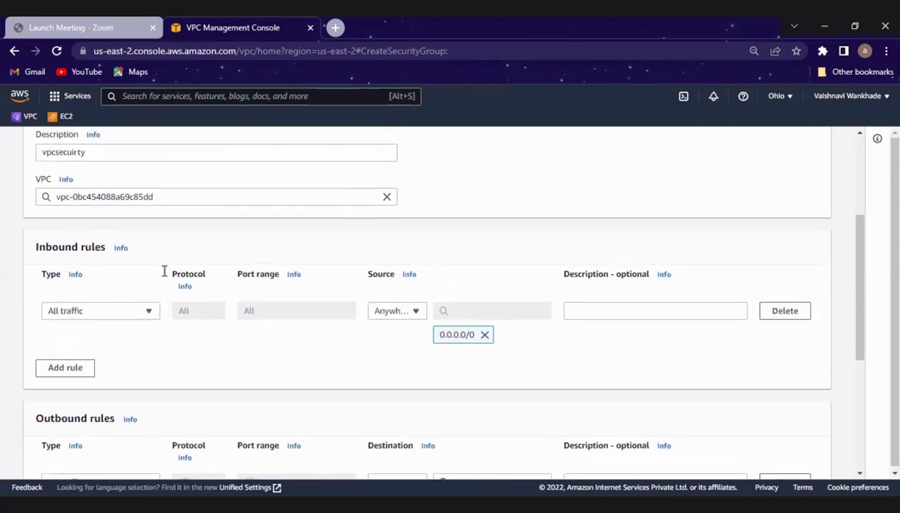
pyautogui.moveTo(132, 262); pyautogui.dragTo(57, 258)
pyautogui.hotkey('ctrl', 'c')
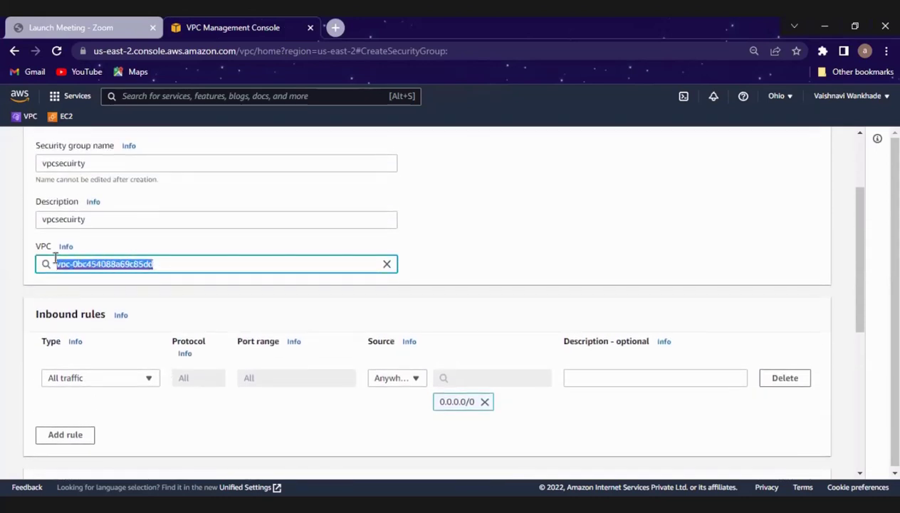
pyautogui.click(416, 385)
pyautogui.click(411, 374)
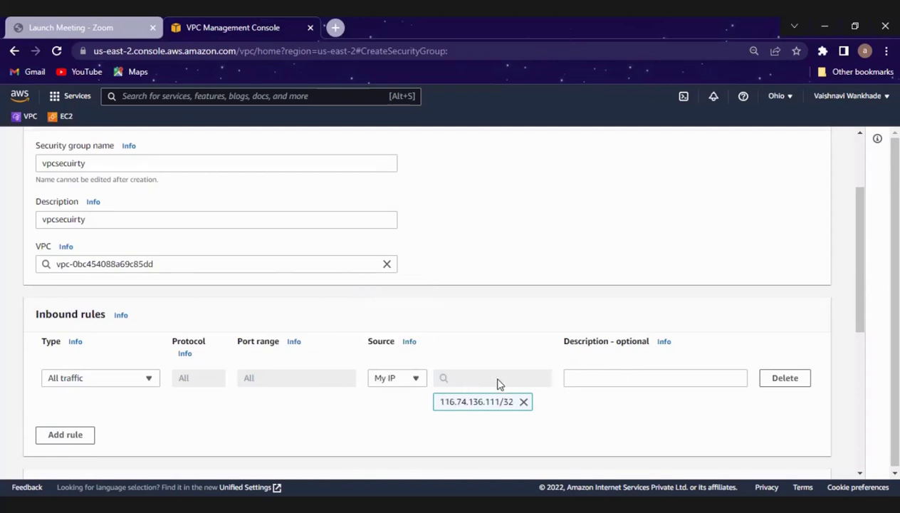
pyautogui.click(566, 378)
pyautogui.click(575, 377)
pyautogui.hotkey('ctrl', 'v')
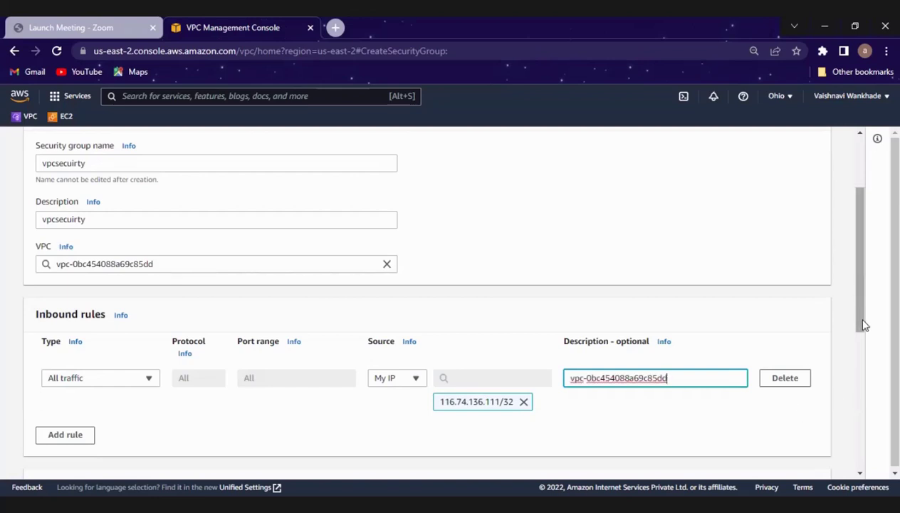
# Add a second inbound rule of type SSH with My IP as its source
pyautogui.moveTo(862, 313); pyautogui.dragTo(864, 344)
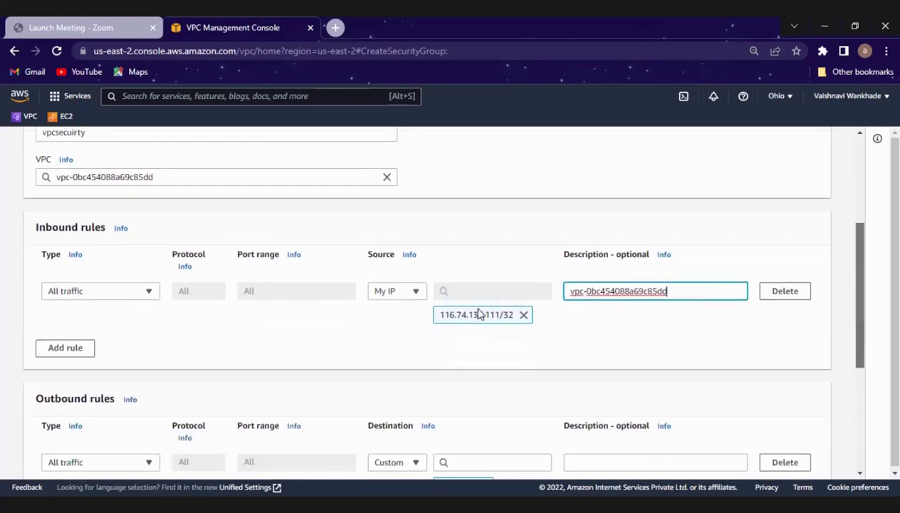
pyautogui.click(69, 349)
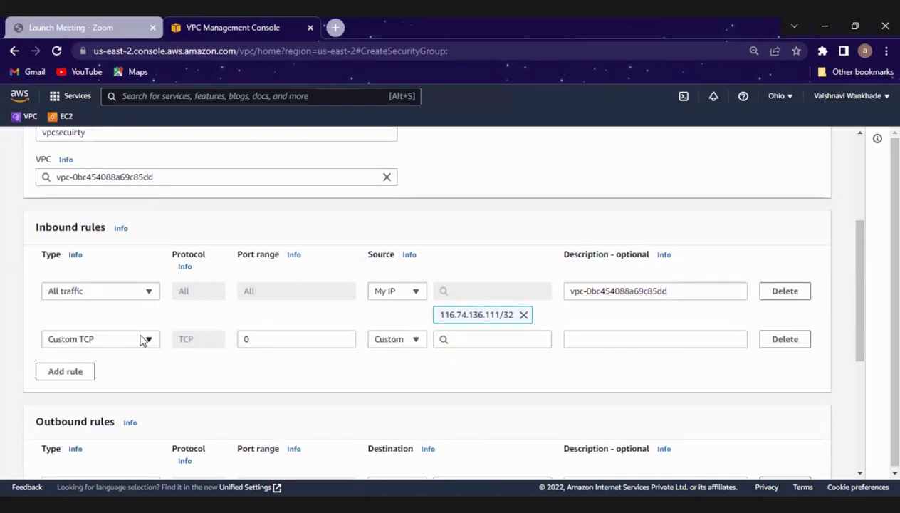
pyautogui.click(143, 339)
pyautogui.write('ss')
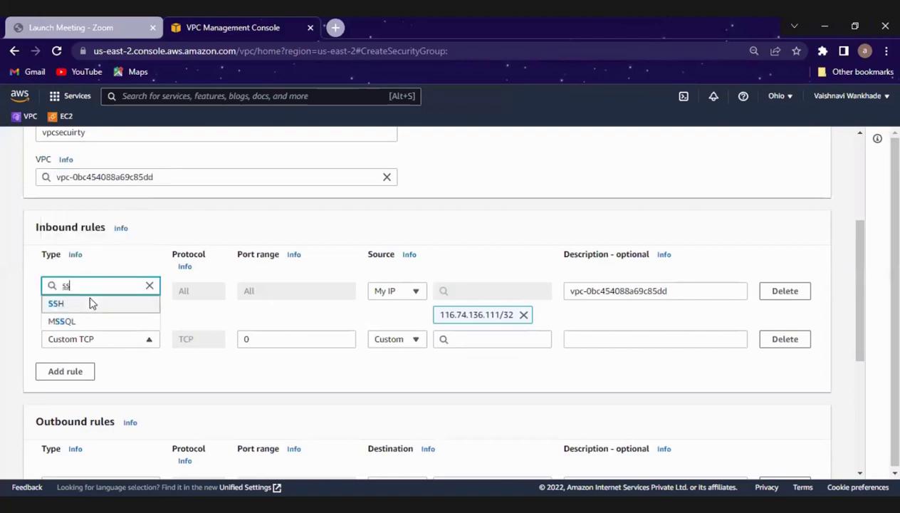
pyautogui.press('Return')
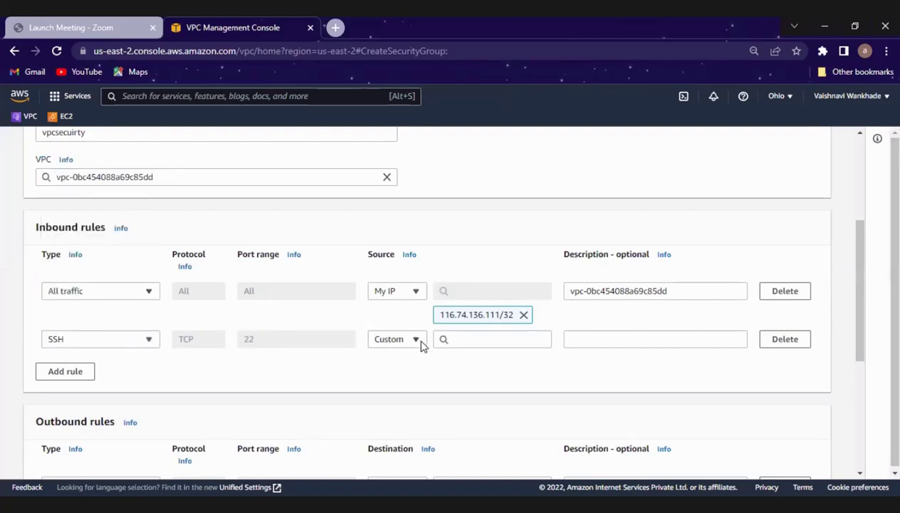
pyautogui.click(419, 342)
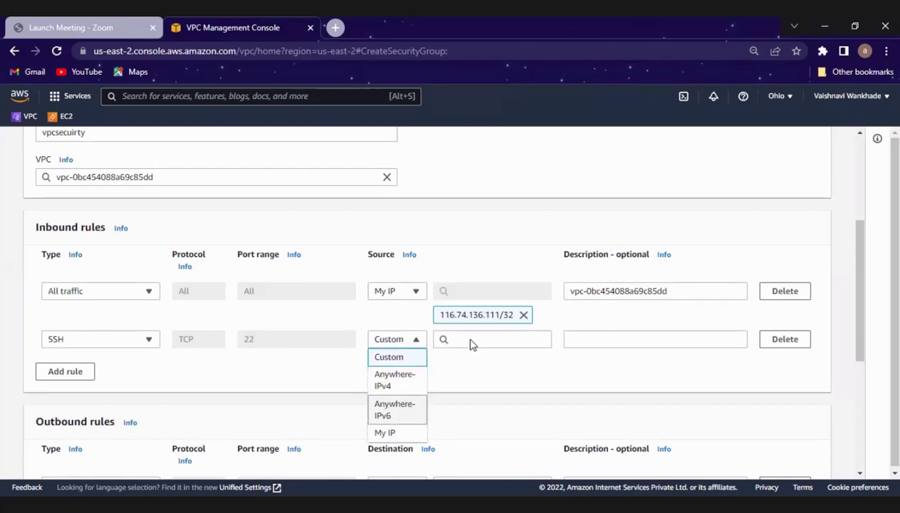
pyautogui.press('Down')
pyautogui.press('Return')
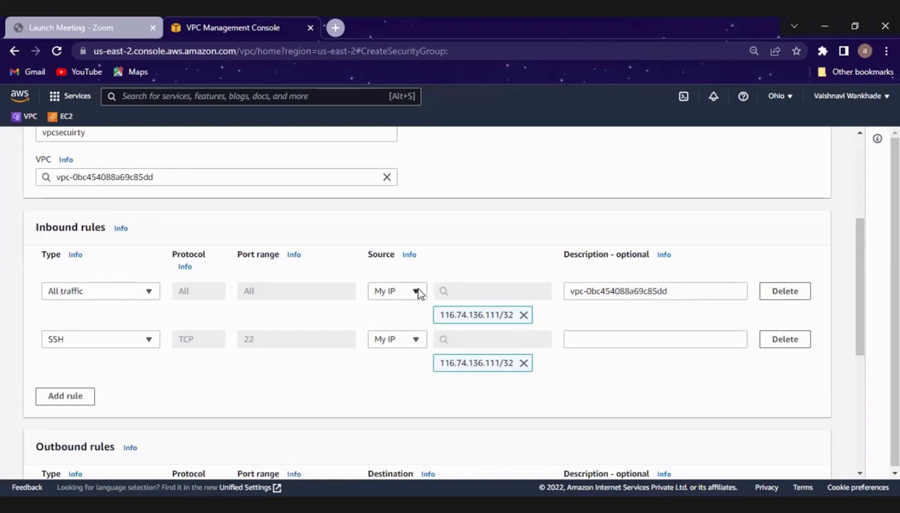
# Change the source type of the All traffic inbound rule to Custom
pyautogui.click(409, 292)
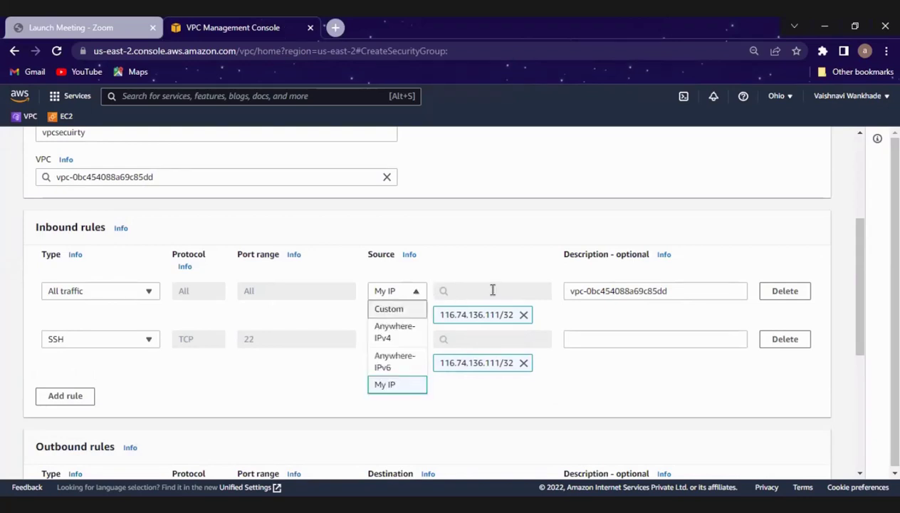
pyautogui.press('Up')
pyautogui.press('Up')
pyautogui.press('Up')
pyautogui.press('Return')
pyautogui.press('Tab')
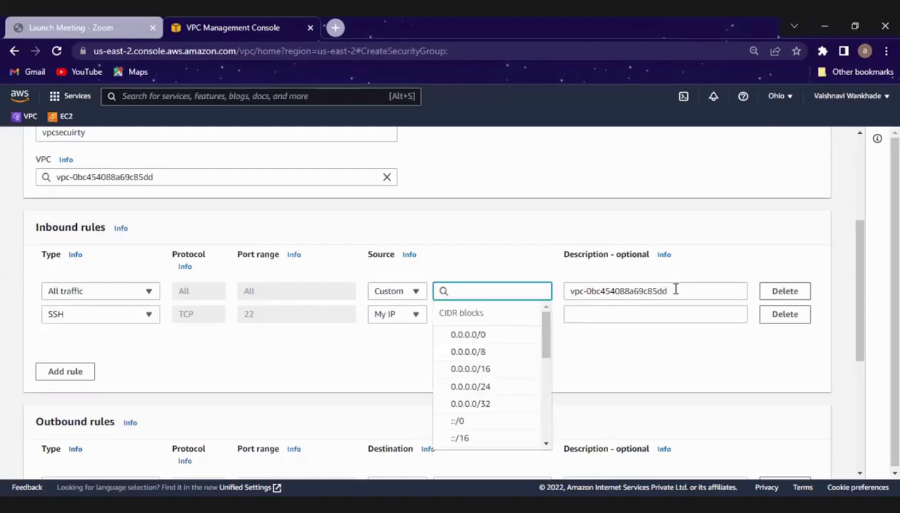
# Try to use the VPC ID from the All traffic rule's description, vpc-0bc454088a69c85dd, as that rule's custom source
pyautogui.press('Tab')
pyautogui.hotkey('ctrl', 'c')
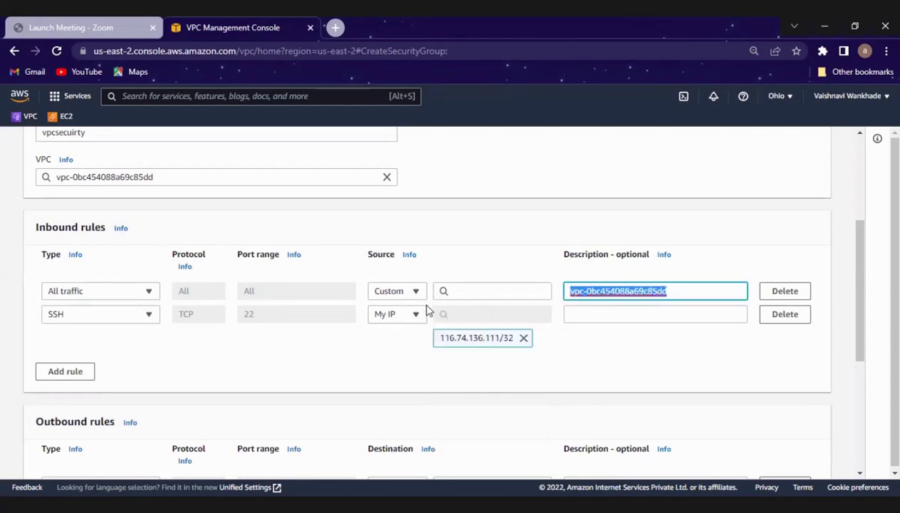
pyautogui.click(453, 287)
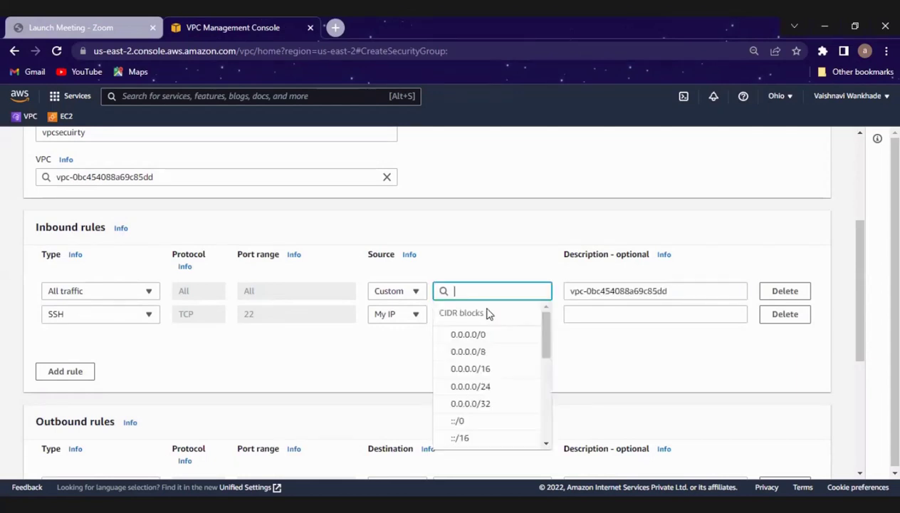
pyautogui.hotkey('ctrl', 'v')
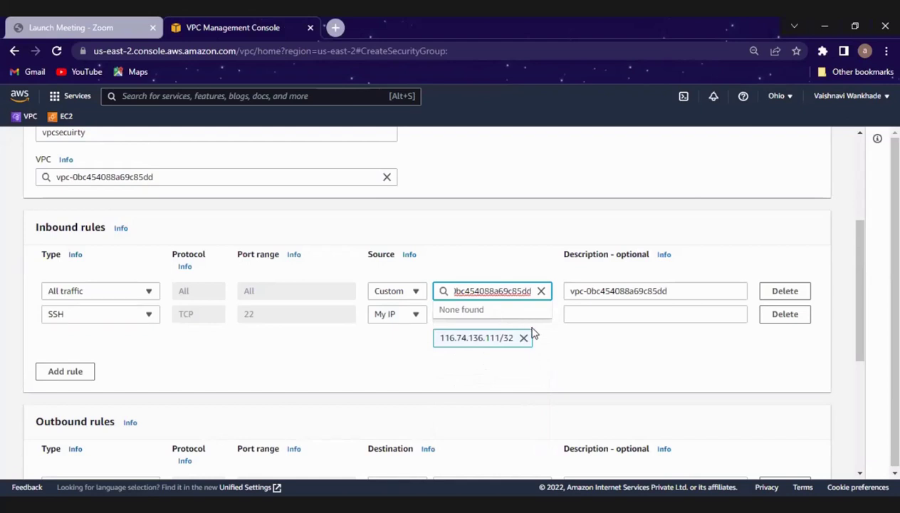
pyautogui.press('Return')
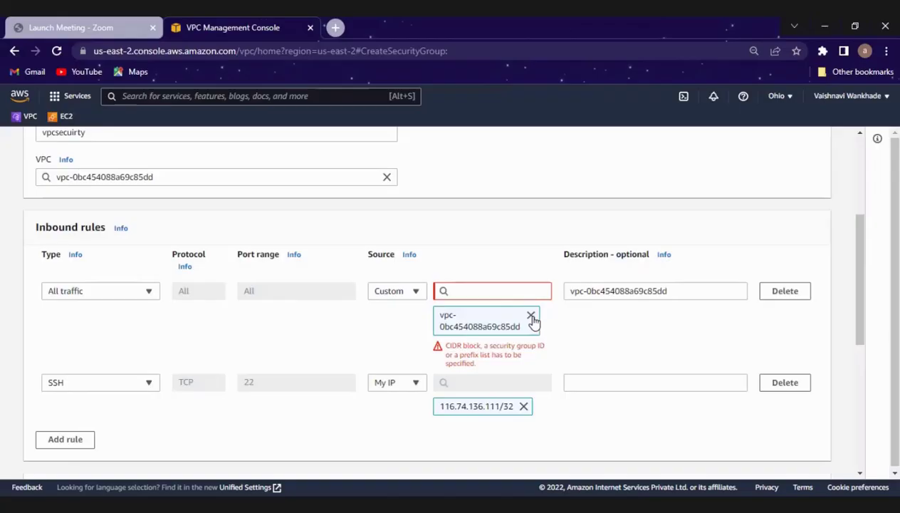
# Remove the All traffic rule's custom source, abandon the unfinished security group and open a blank security group creation form
pyautogui.click(531, 317)
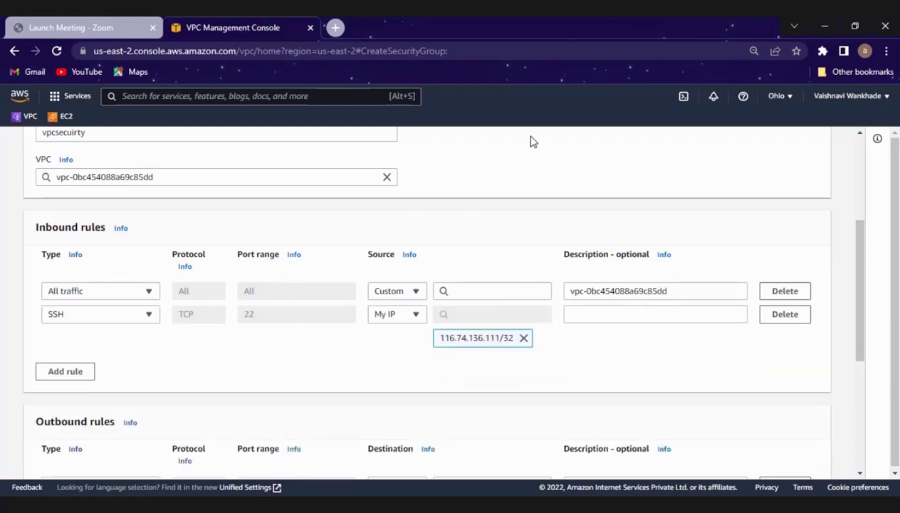
pyautogui.scroll(3, 143, 149)
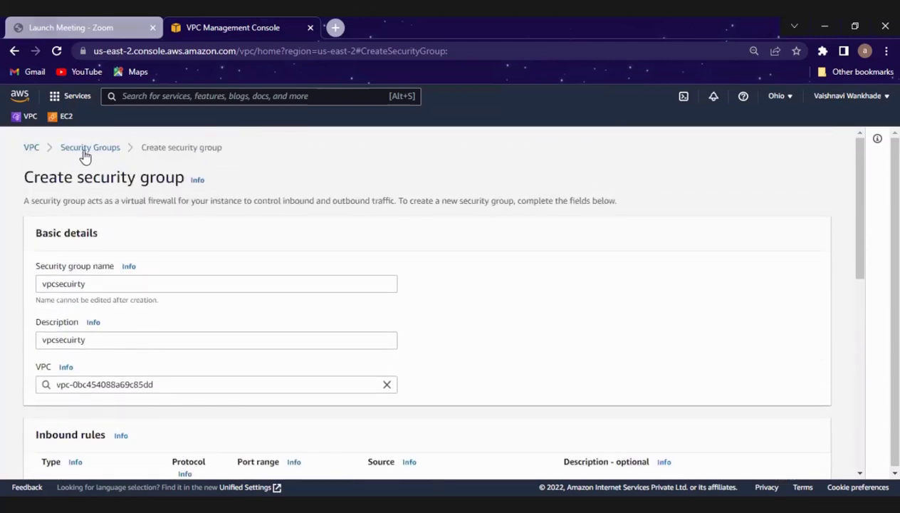
pyautogui.click(85, 152)
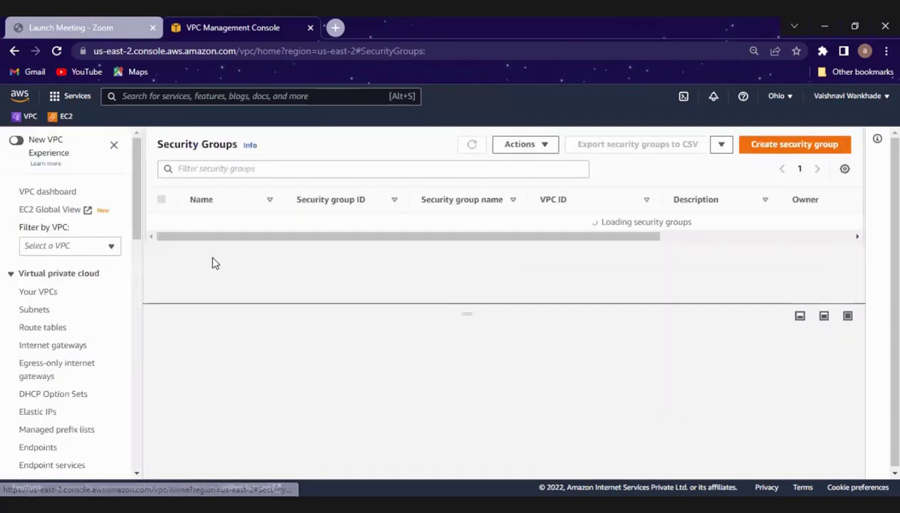
pyautogui.click(770, 144)
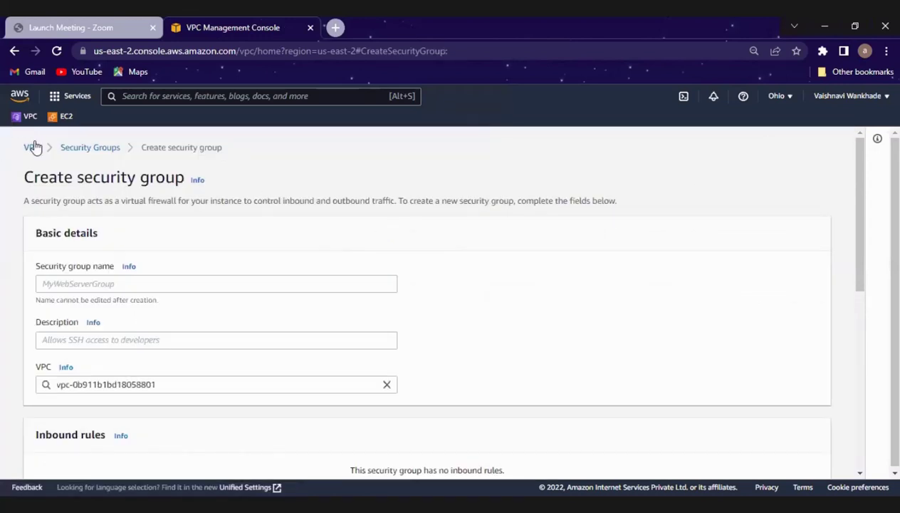
pyautogui.click(80, 151)
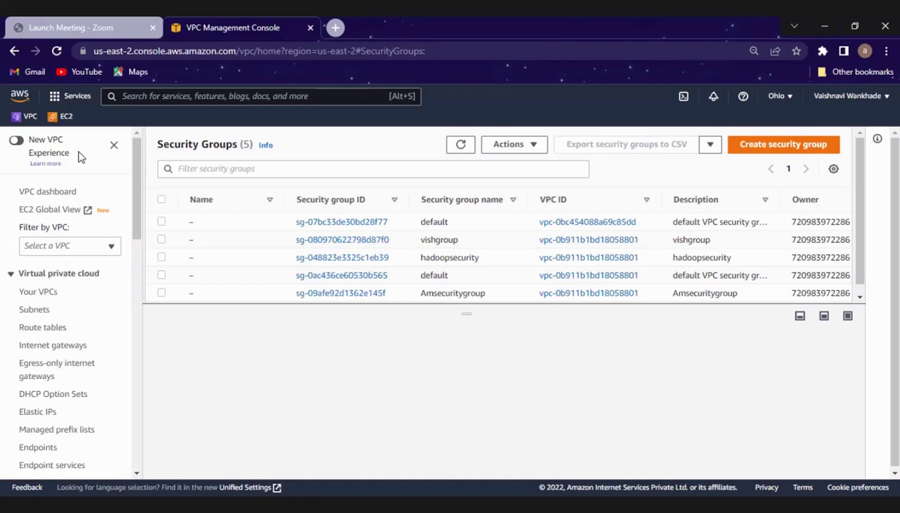
pyautogui.click(803, 145)
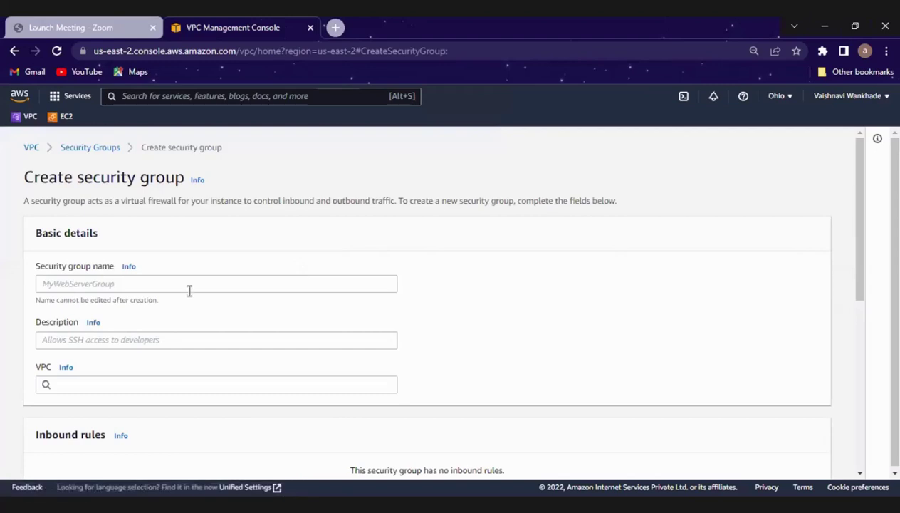
# Name the security group vpcsecurity and use the same text as its description
pyautogui.click(158, 279)
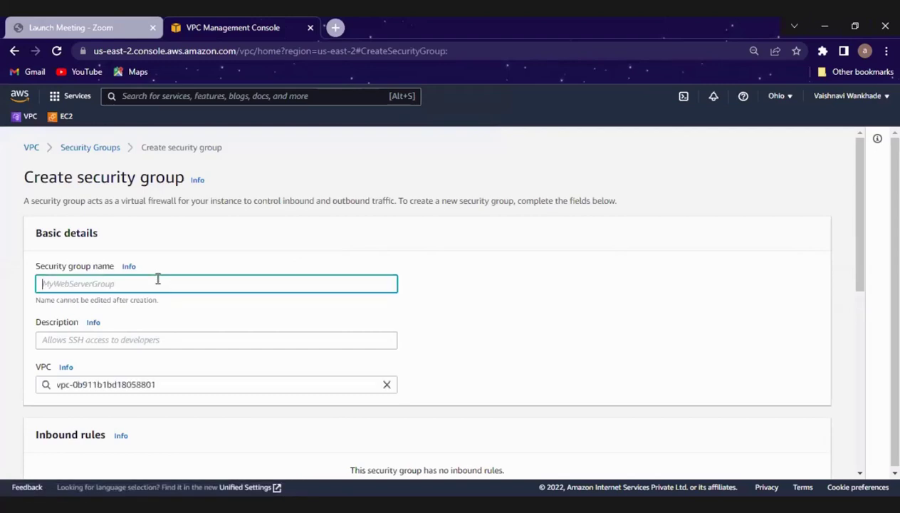
pyautogui.write('V')
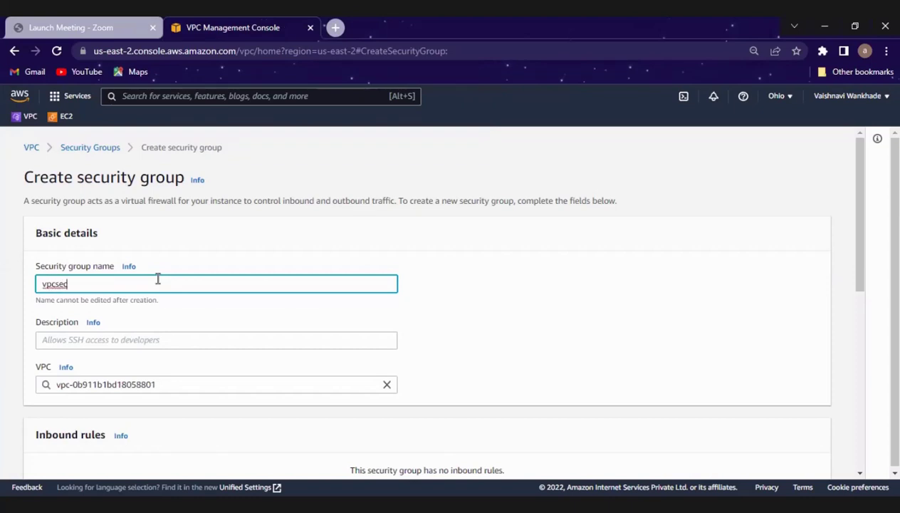
pyautogui.write('pcsecurity')
pyautogui.hotkey('ctrl', 'a')
pyautogui.hotkey('ctrl', 'c')
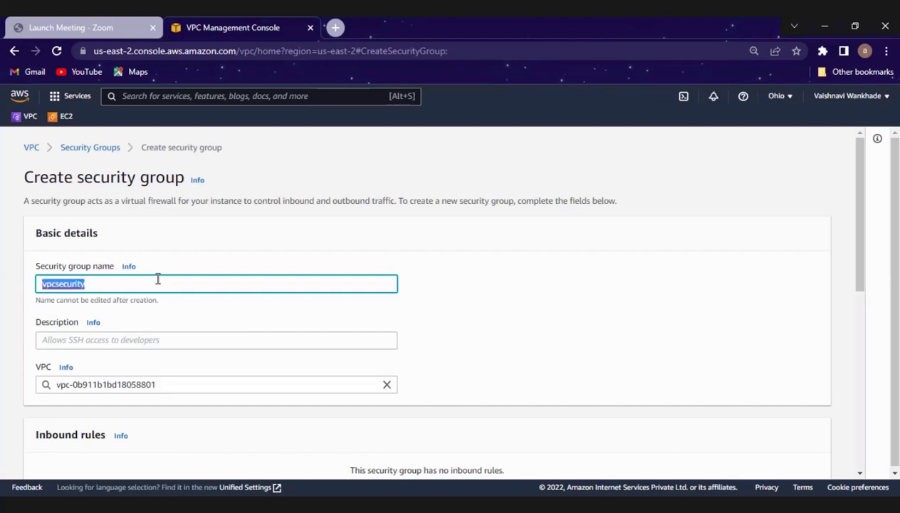
pyautogui.click(157, 279)
pyautogui.press('Tab')
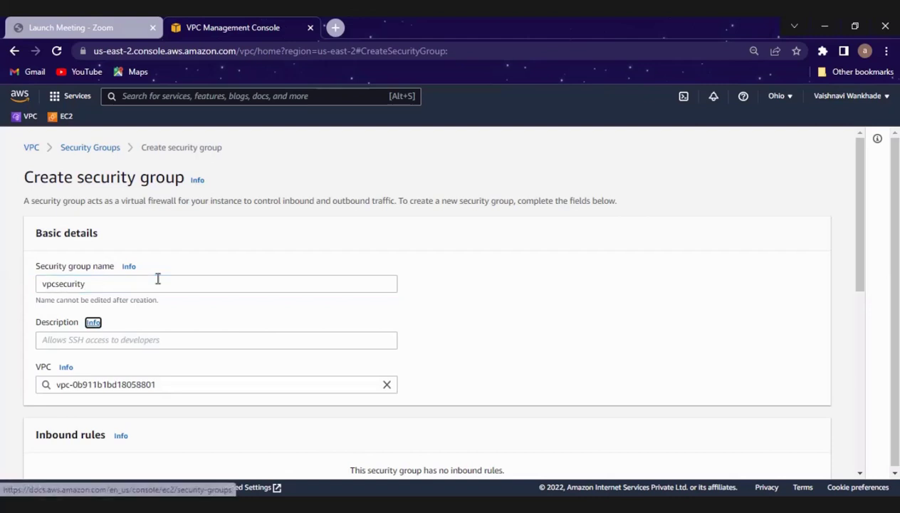
pyautogui.press('Tab')
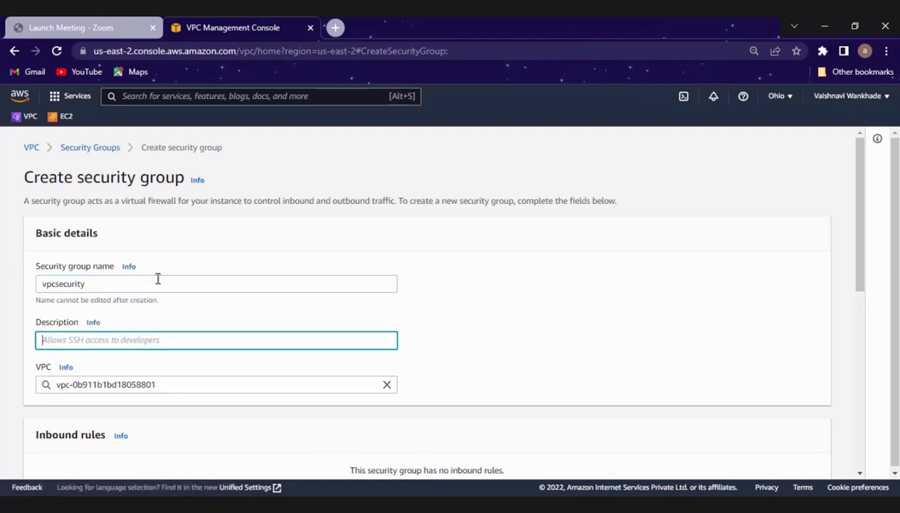
pyautogui.hotkey('ctrl', 'v')
# Assign the security group to the project01-vpc VPC and copy its VPC ID, vpc-0bc454088a69c85dd
pyautogui.click(335, 384)
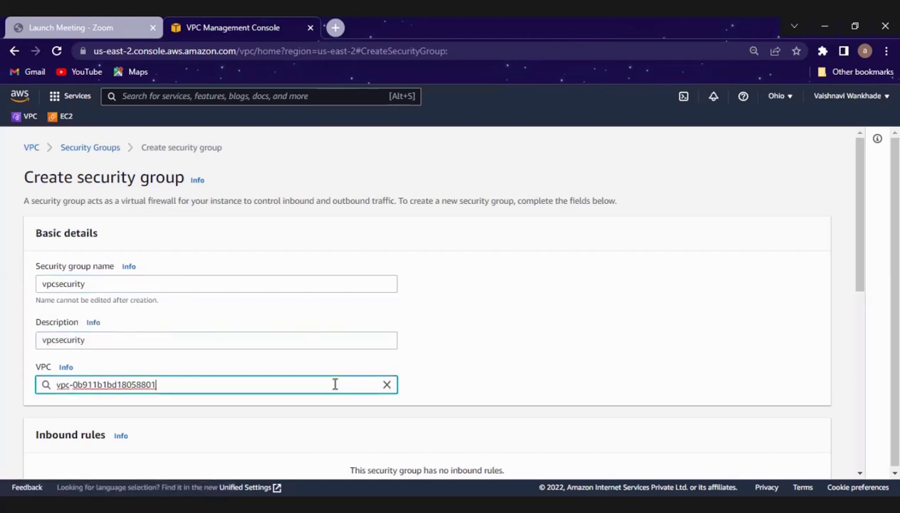
pyautogui.click(388, 384)
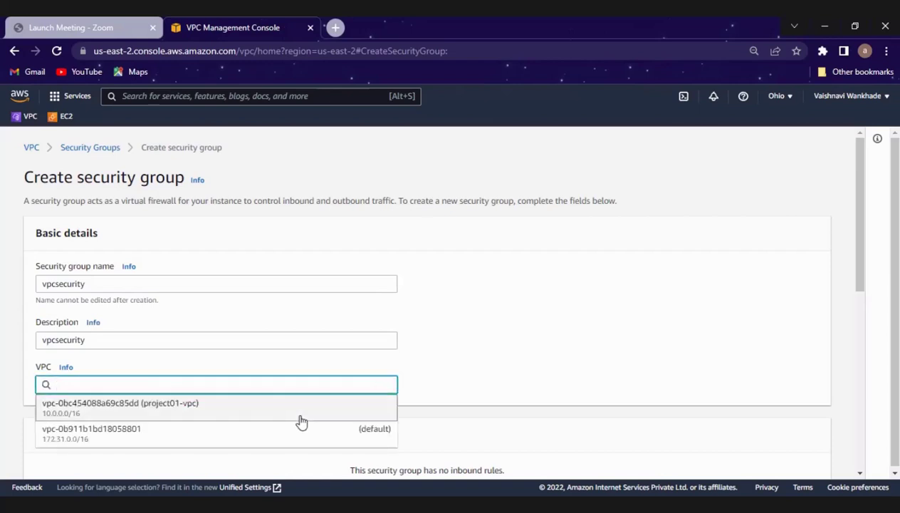
pyautogui.click(302, 414)
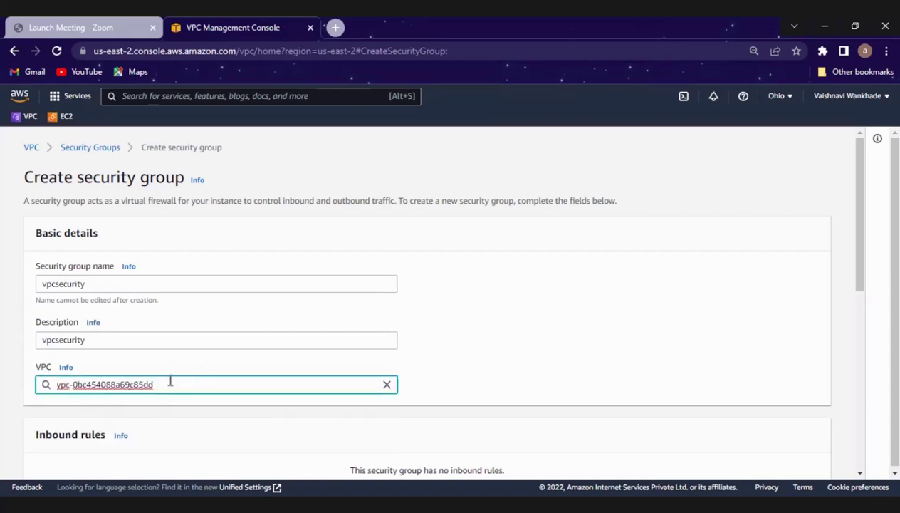
pyautogui.moveTo(150, 384); pyautogui.dragTo(47, 386)
pyautogui.hotkey('ctrl', 'c')
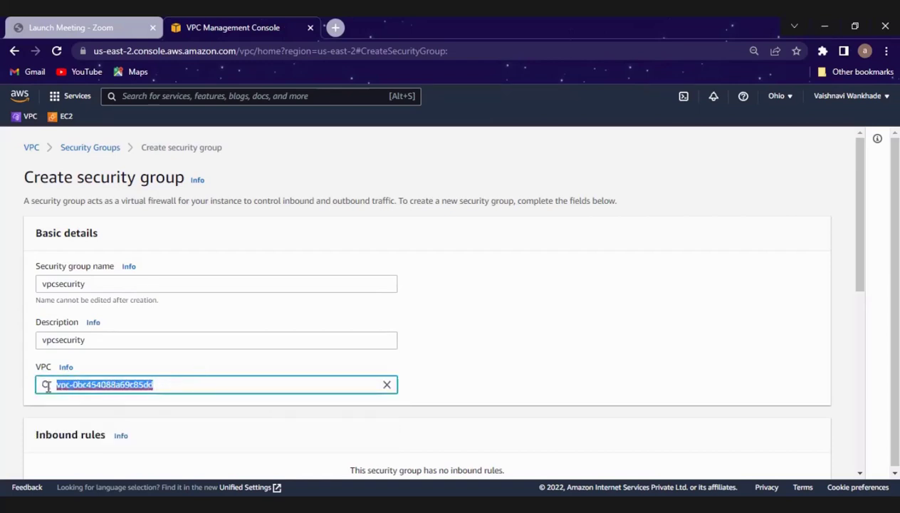
# Add an inbound rule of type All traffic to the security group
pyautogui.scroll(-2, 505, 406)
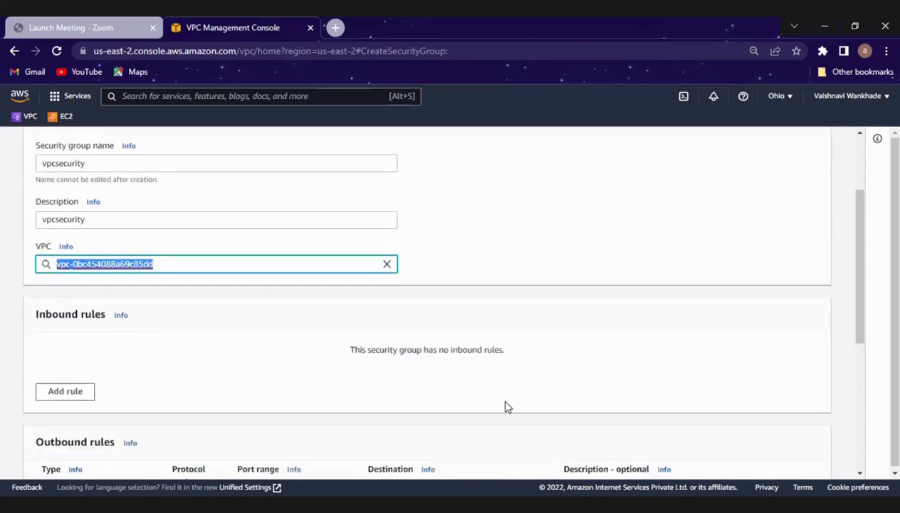
pyautogui.scroll(-3, 504, 406)
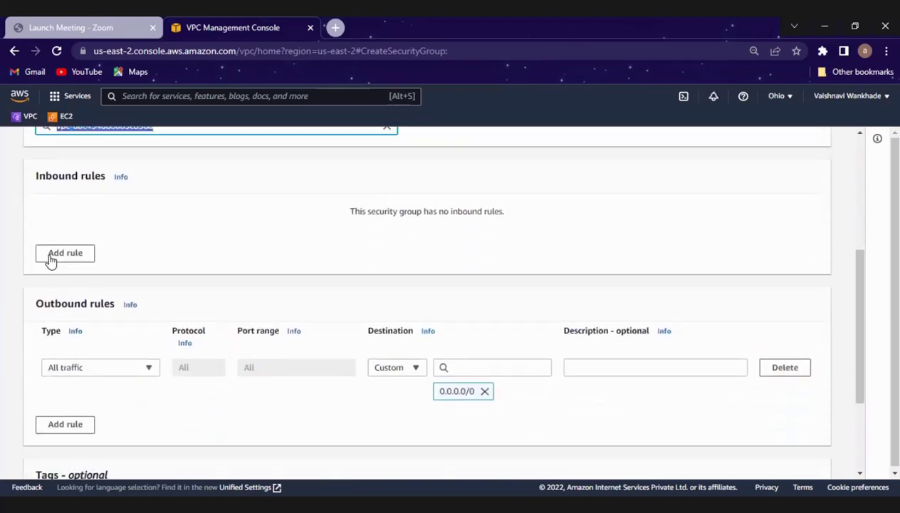
pyautogui.click(50, 260)
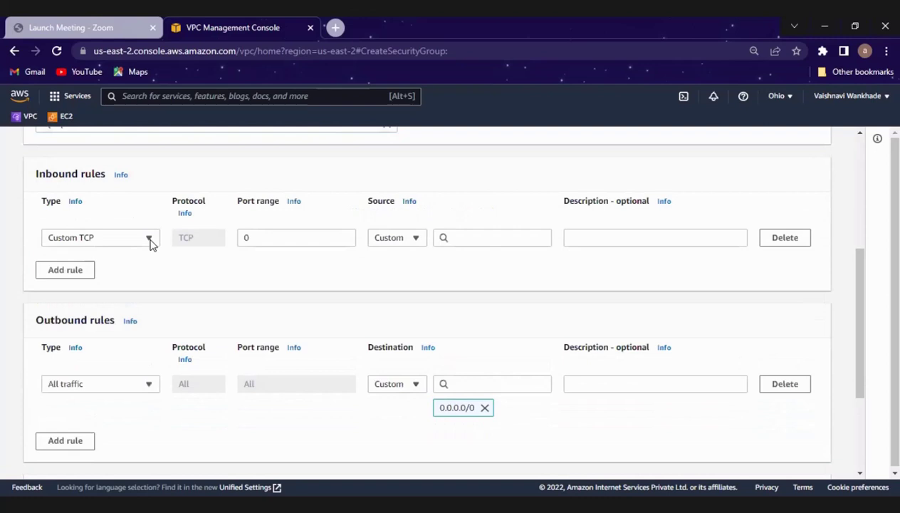
pyautogui.click(150, 241)
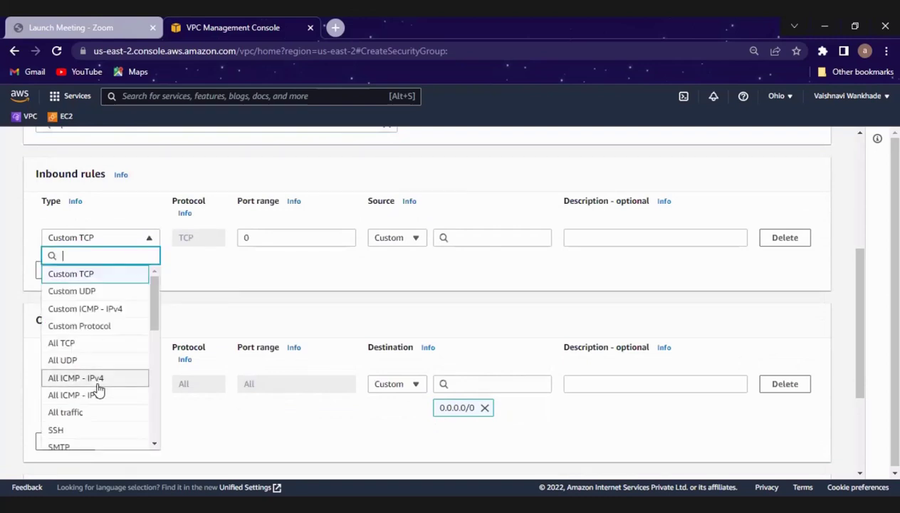
pyautogui.click(90, 412)
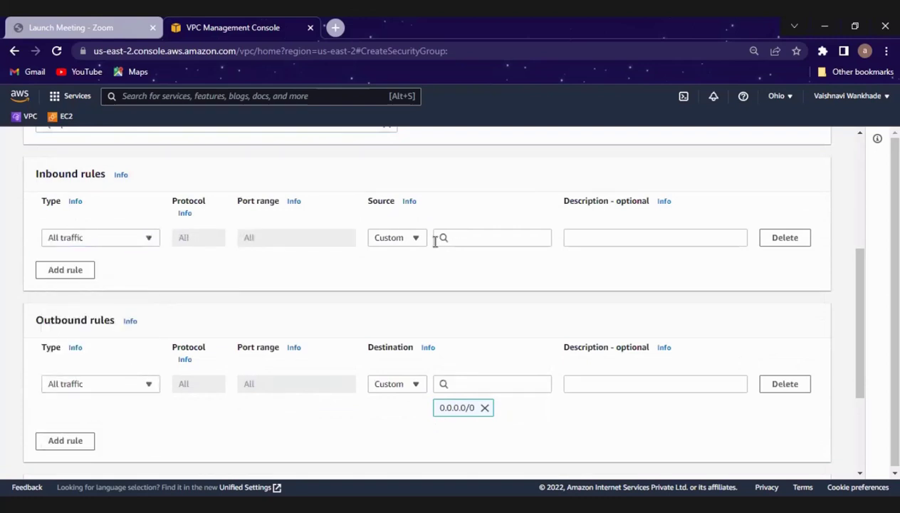
# Try to use the copied VPC ID vpc-0bc454088a69c85dd as the inbound rule's custom source, and remove it again
pyautogui.click(462, 236)
pyautogui.hotkey('ctrl', 'v')
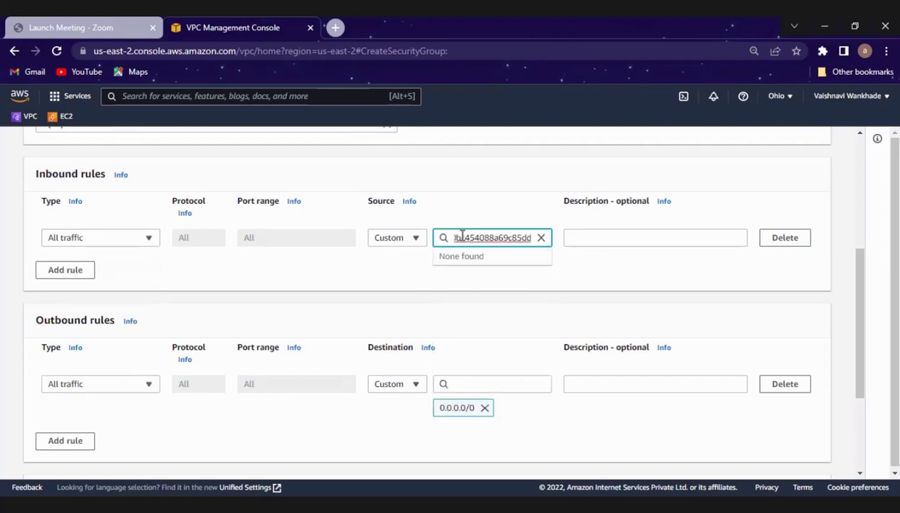
pyautogui.click(570, 270)
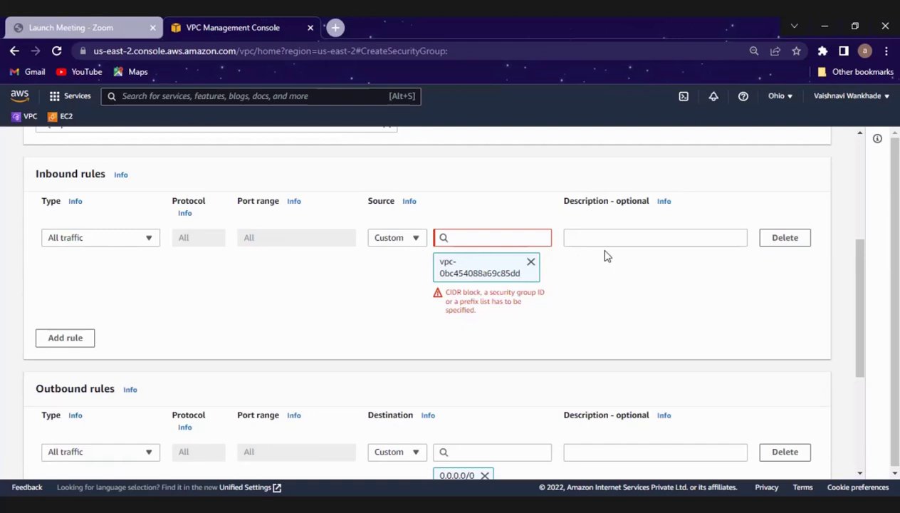
pyautogui.click(529, 263)
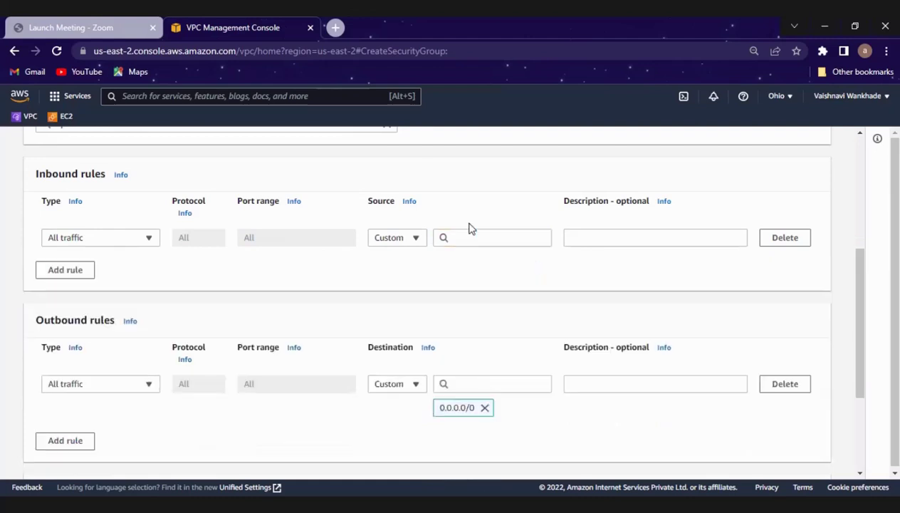
# Set the source of the All traffic inbound rule to My IP
pyautogui.click(415, 241)
pyautogui.click(415, 239)
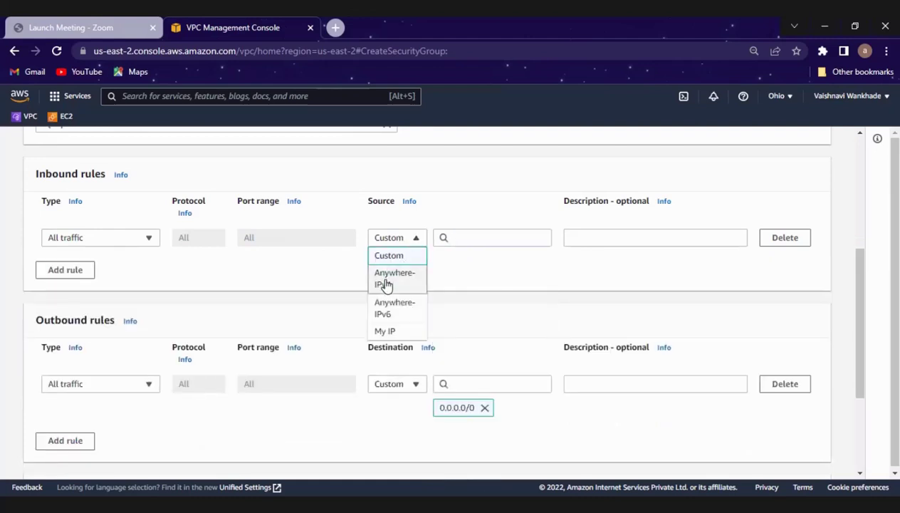
pyautogui.click(386, 282)
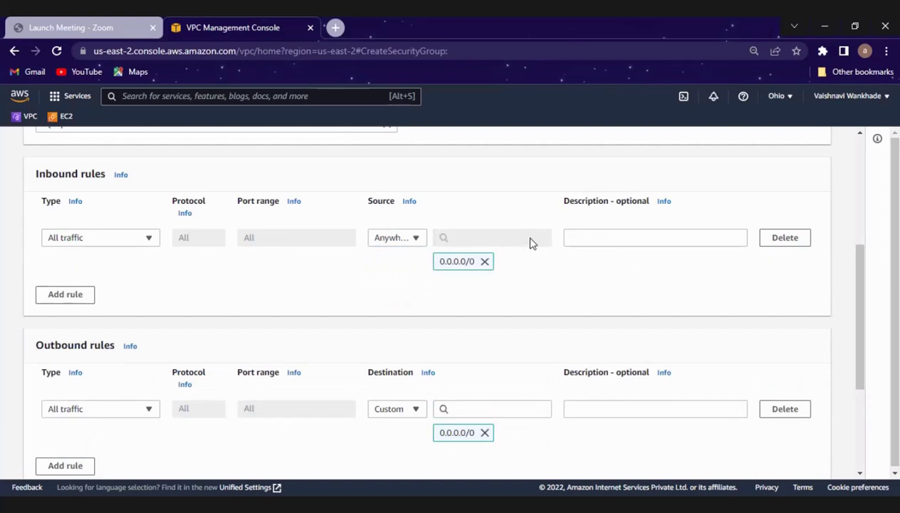
pyautogui.click(400, 237)
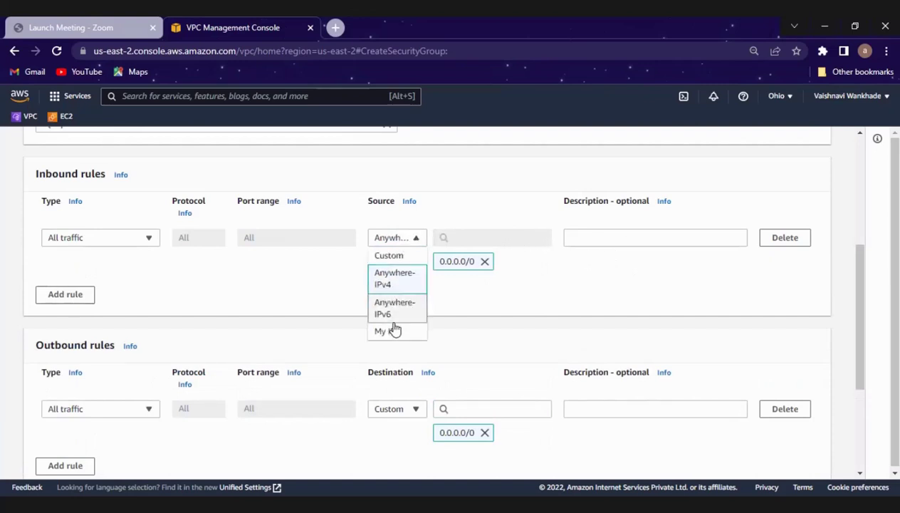
pyautogui.click(394, 331)
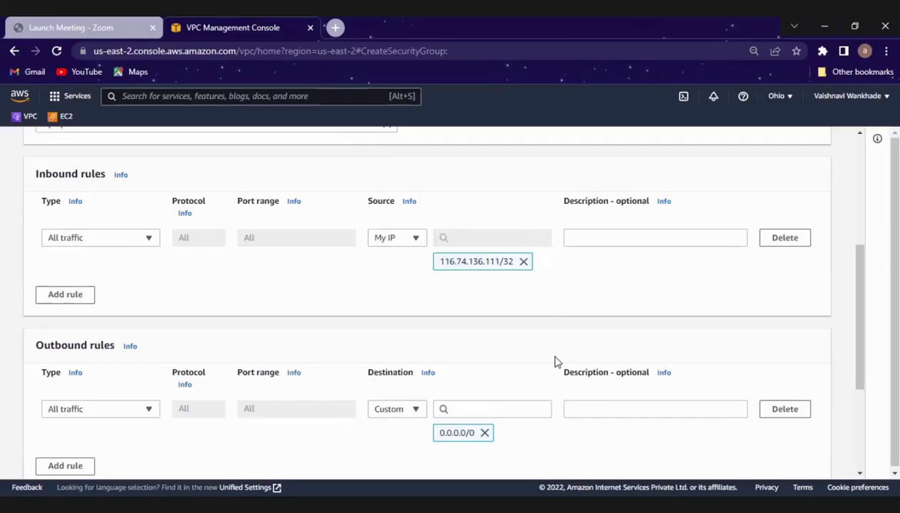
# Create the vpcsecurity security group, keeping the default outbound rule and adding no tags
pyautogui.scroll(-2, 589, 327)
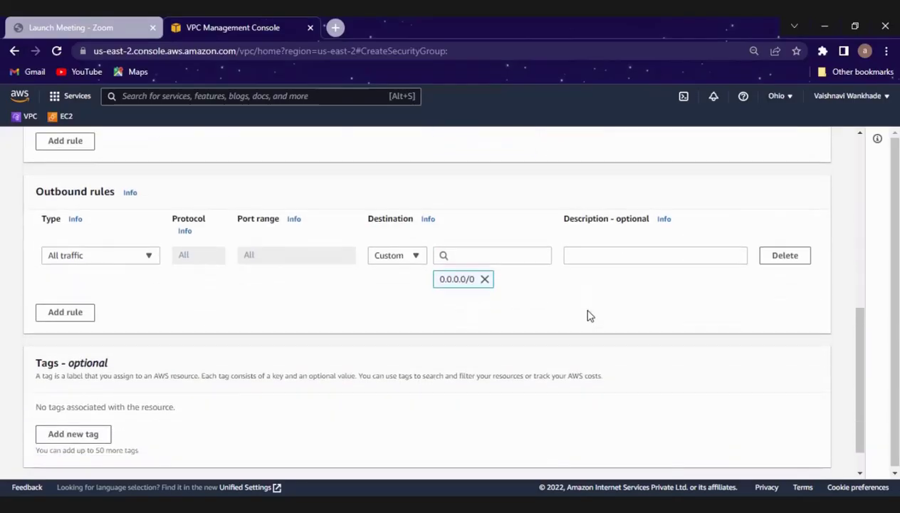
pyautogui.scroll(-1, 589, 314)
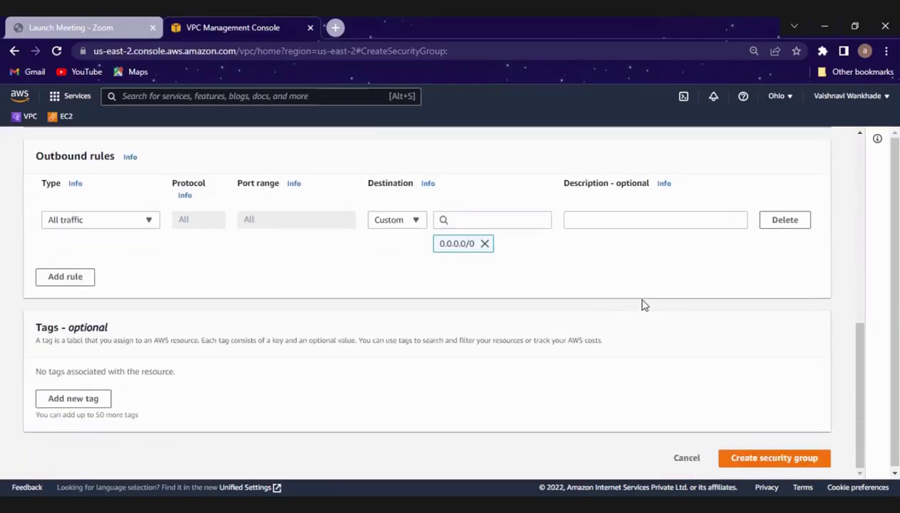
pyautogui.click(796, 463)
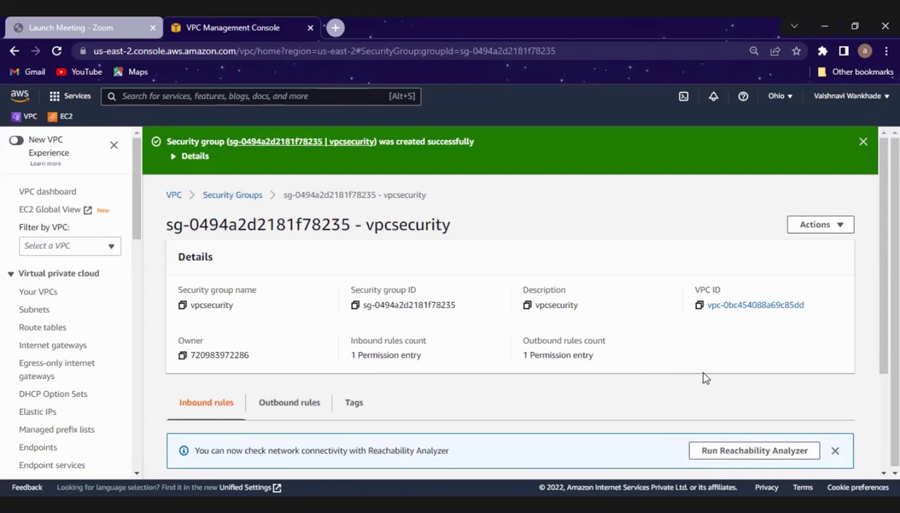
# Dismiss the creation notice and review the new security group's details and inbound rules
pyautogui.scroll(-3, 704, 379)
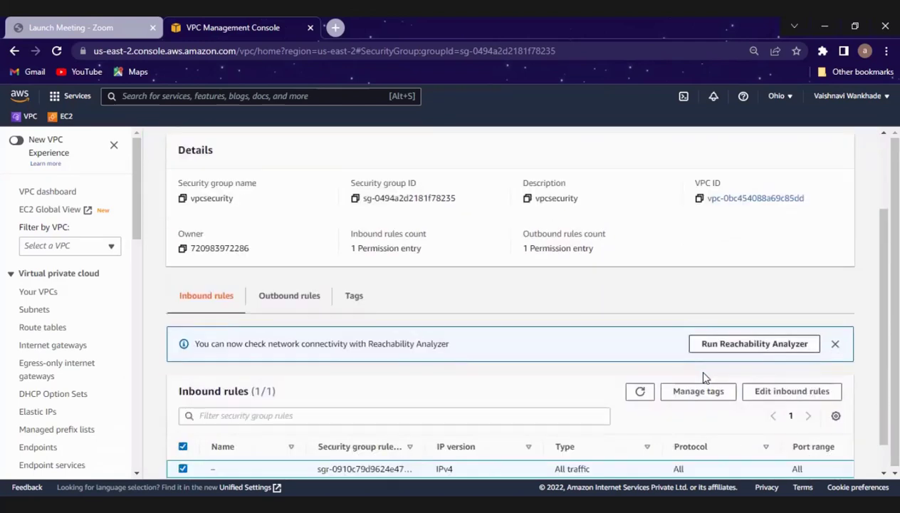
pyautogui.scroll(-1, 703, 378)
pyautogui.scroll(5, 819, 214)
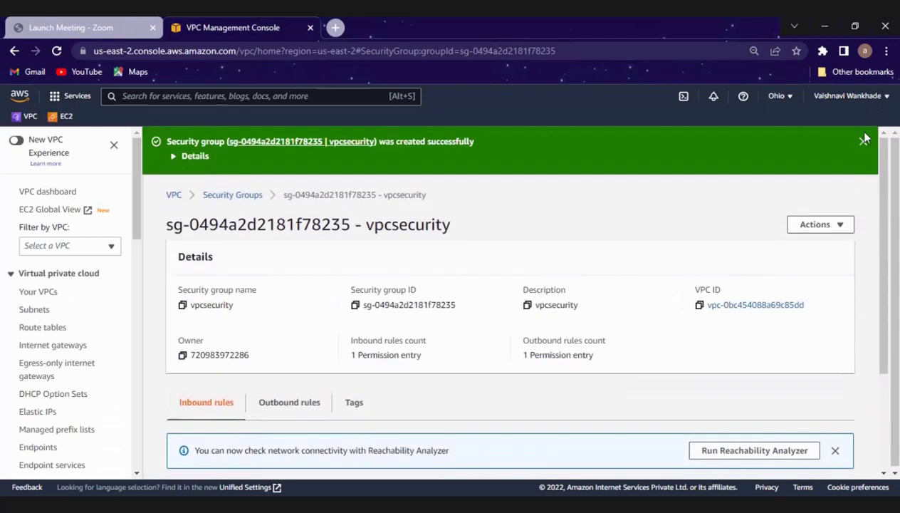
pyautogui.click(862, 142)
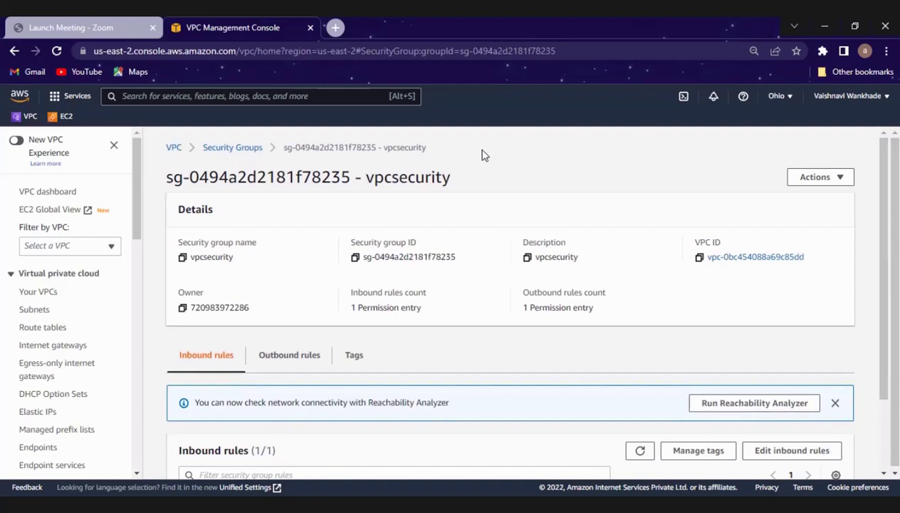
pyautogui.scroll(-3, 501, 324)
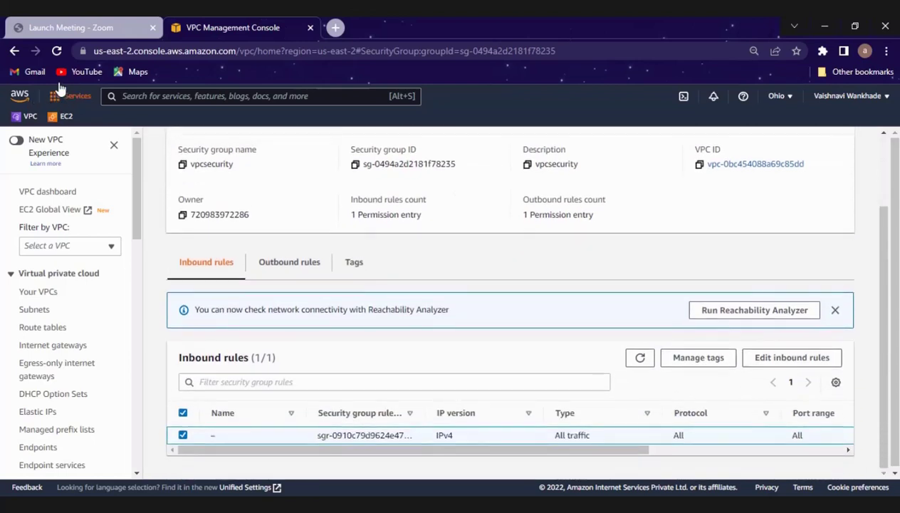
# Open the AWS console home in a separate browser tab and start the EC2 launch instance wizard from there
pyautogui.rightClick(19, 99)
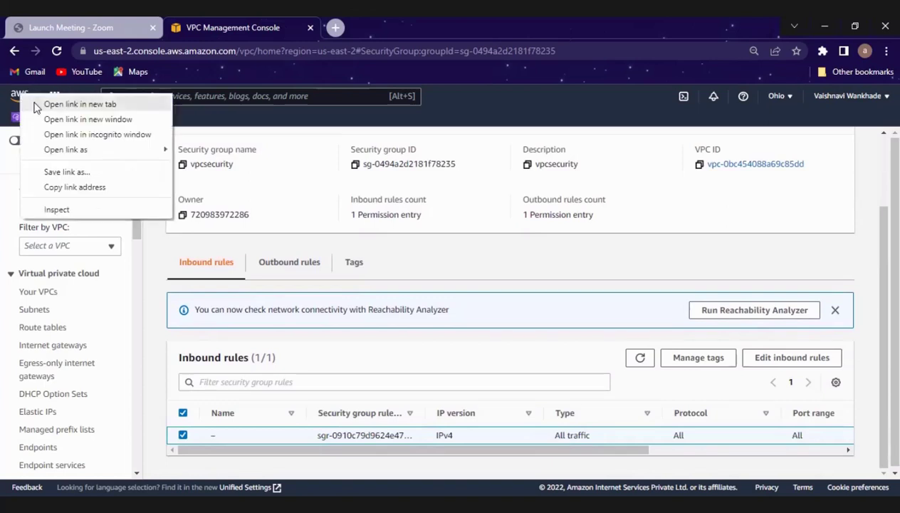
pyautogui.click(35, 106)
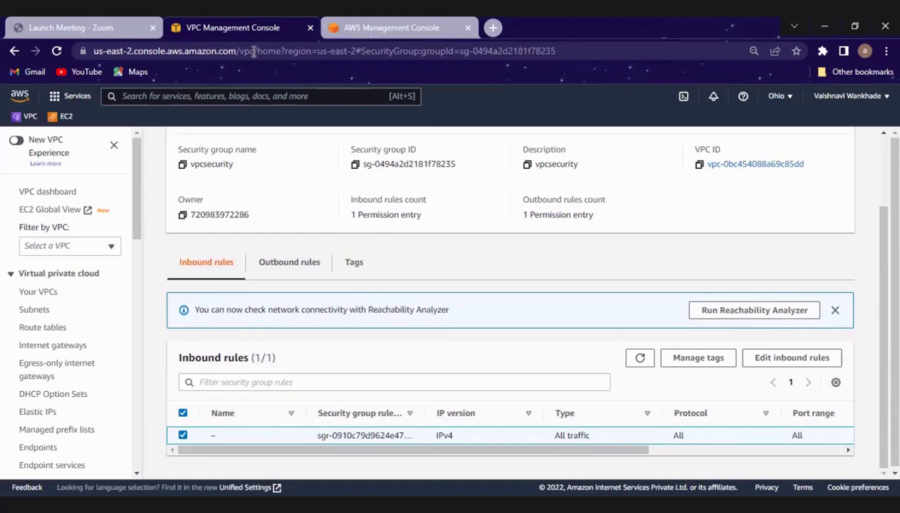
pyautogui.click(404, 26)
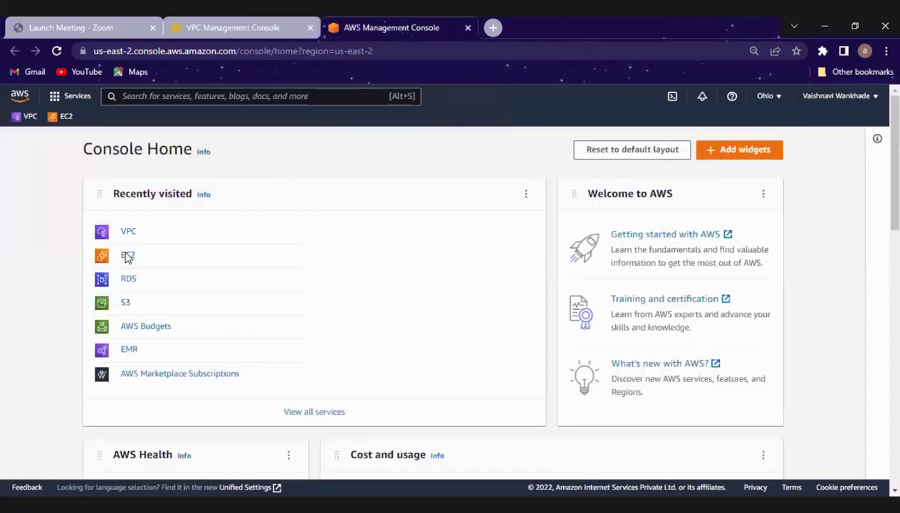
pyautogui.click(128, 256)
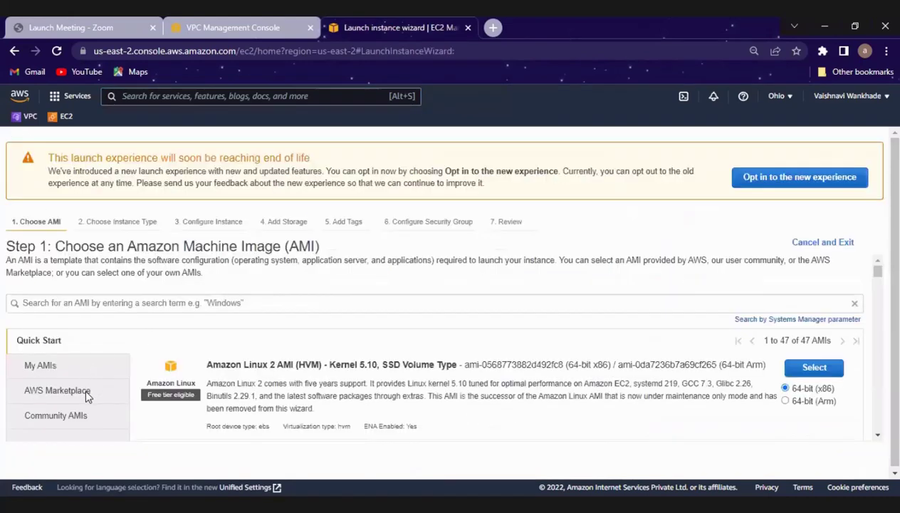
# Search the machine images for 18.04 and choose Ubuntu Server 18.04 LTS (HVM), 64-bit (x86), for the instance
pyautogui.click(499, 303)
pyautogui.press('Down')
pyautogui.press('Down')
pyautogui.press('Down')
pyautogui.press('Down')
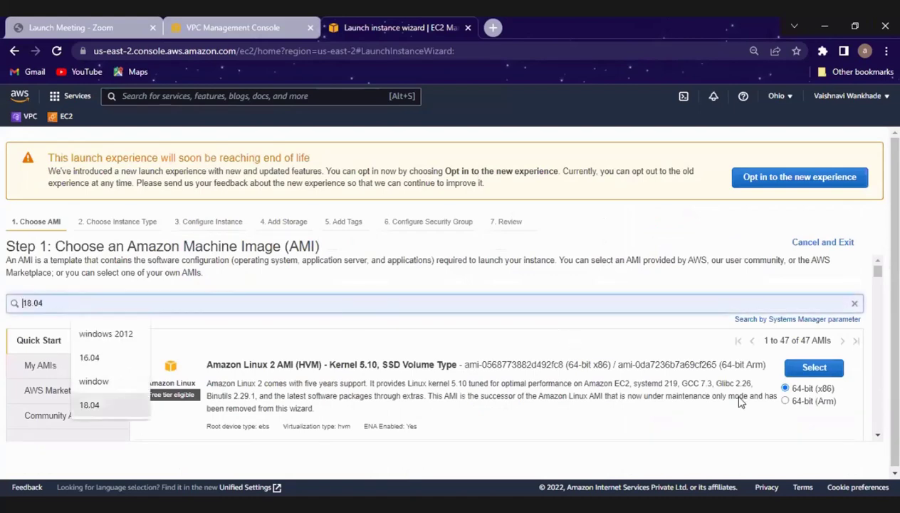
pyautogui.press('Return')
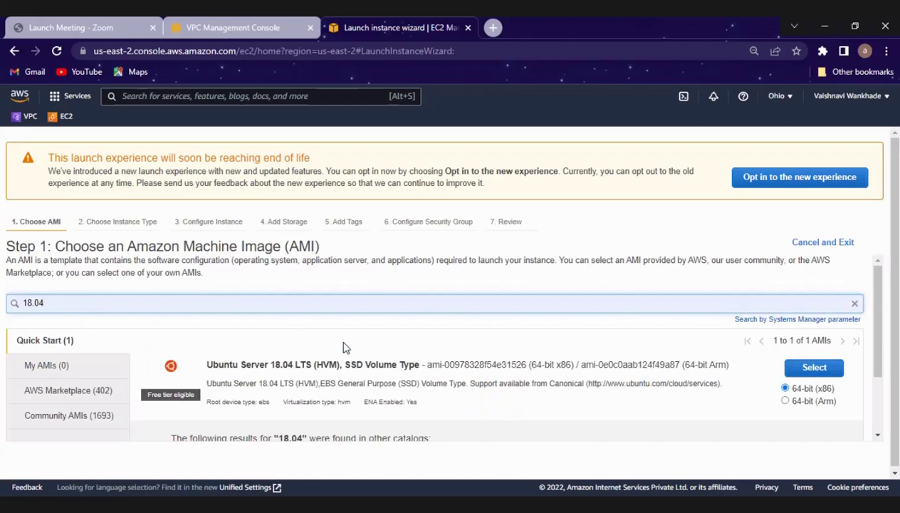
pyautogui.click(815, 367)
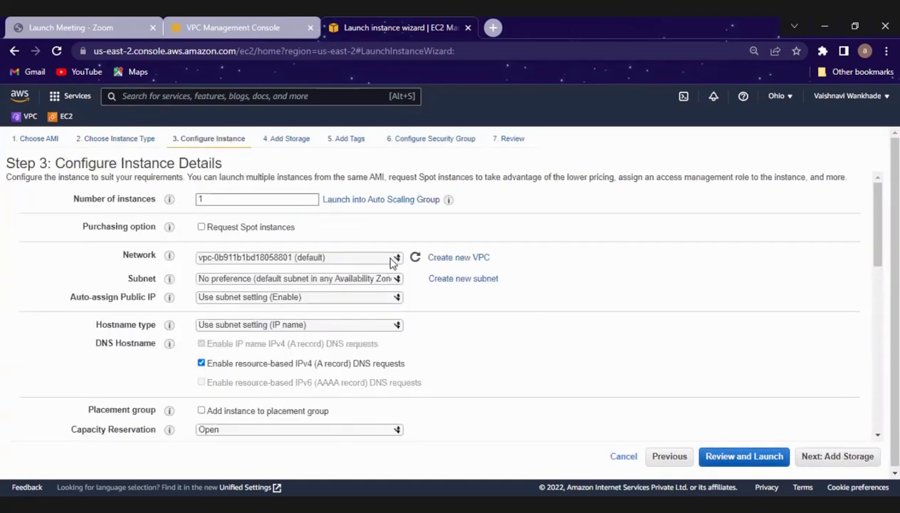
# Set the instance's network to project01-vpc and its subnet to project01-subnet-public1-us-east-2a
pyautogui.click(363, 260)
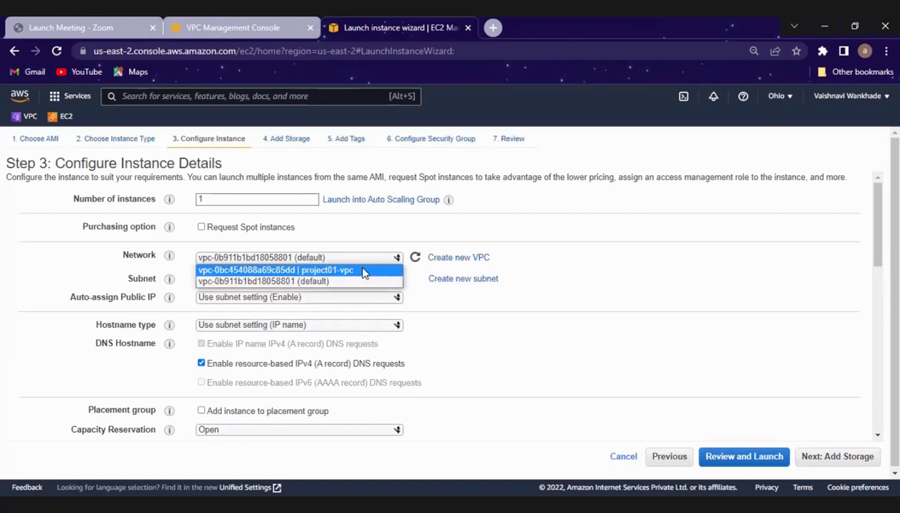
pyautogui.click(381, 271)
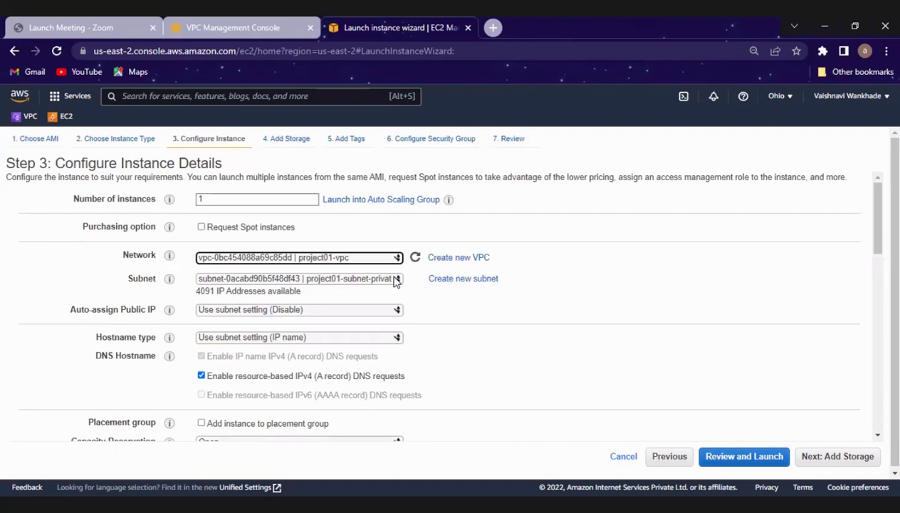
pyautogui.click(371, 283)
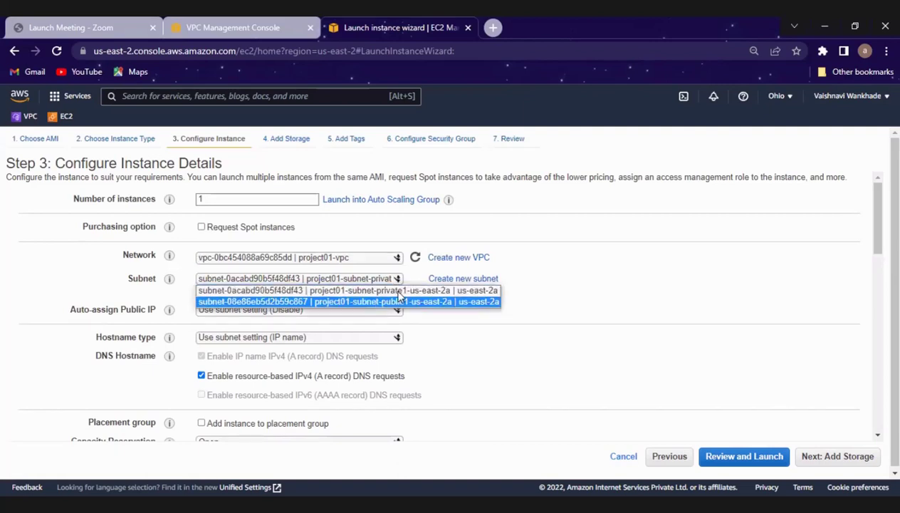
pyautogui.click(441, 302)
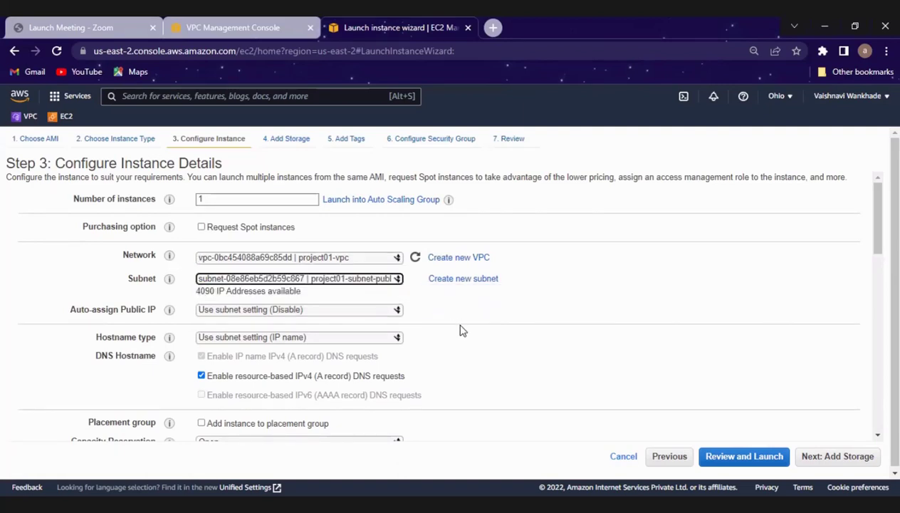
# Review the instance details, including the network, subnet, public IP, hostname and placement settings
pyautogui.scroll(-1, 460, 330)
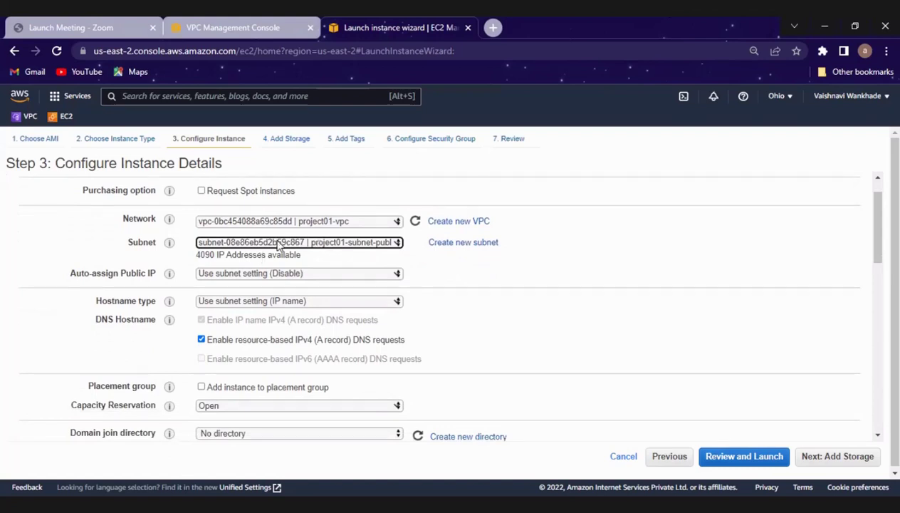
pyautogui.click(244, 262)
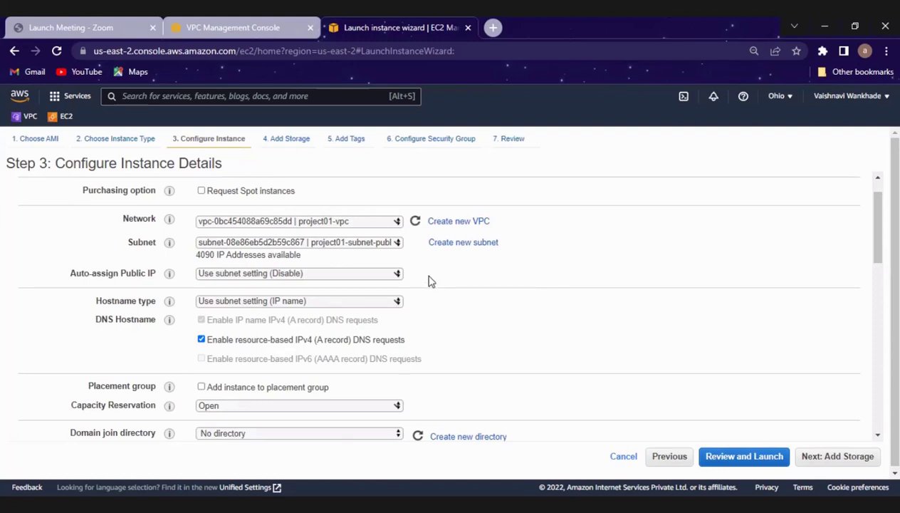
pyautogui.scroll(-2, 430, 281)
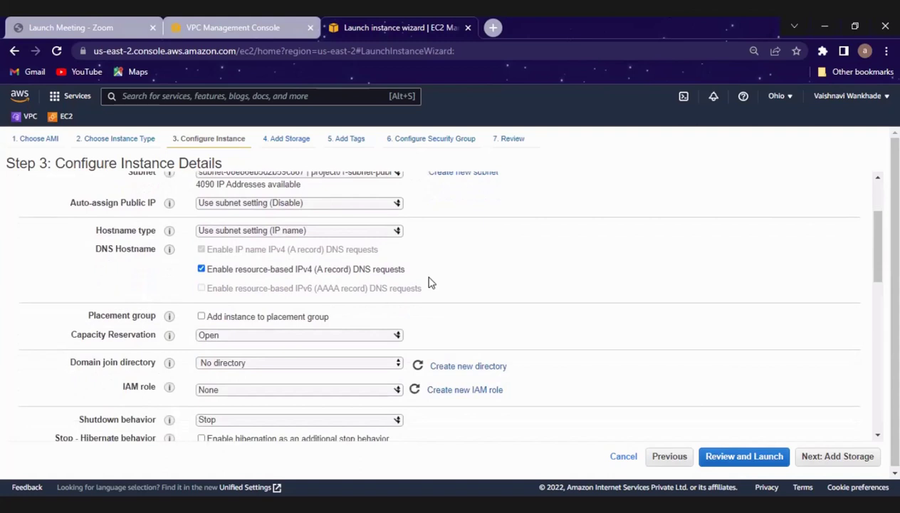
pyautogui.scroll(4, 429, 283)
pyautogui.scroll(-2, 462, 237)
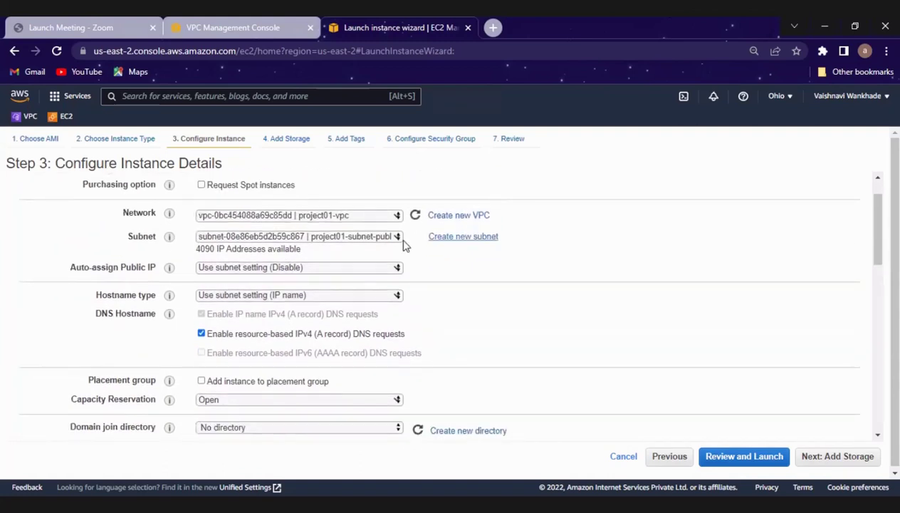
pyautogui.scroll(-2, 229, 362)
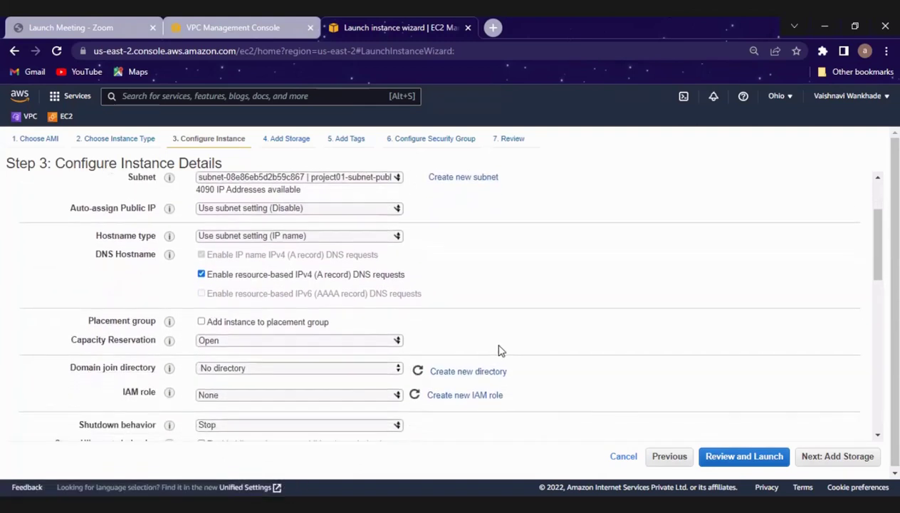
pyautogui.scroll(3, 507, 333)
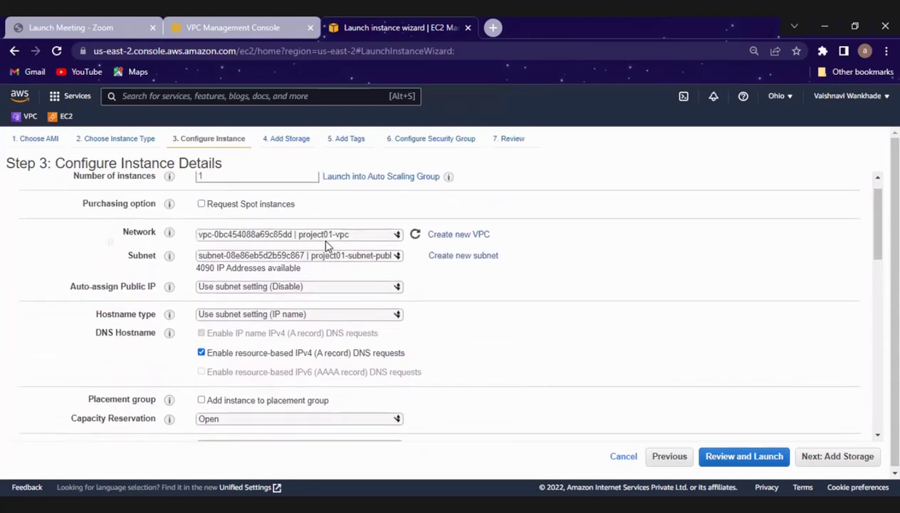
pyautogui.scroll(1, 294, 253)
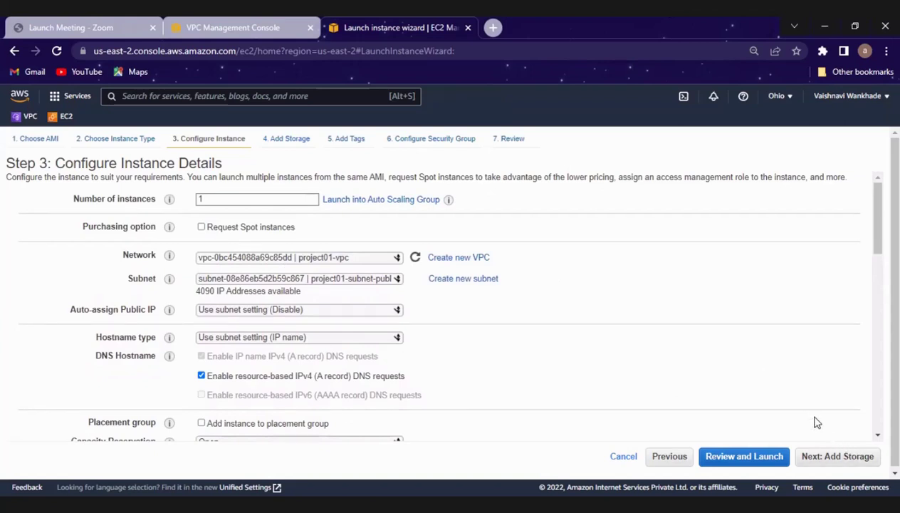
# Keep the default storage, add no tags, and assign the existing vpcsecurity security group to the instance
pyautogui.click(835, 457)
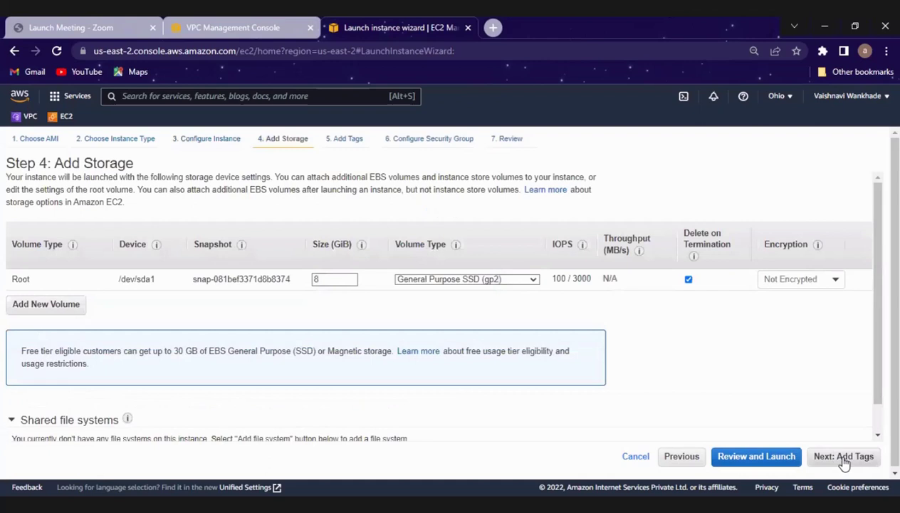
pyautogui.click(844, 460)
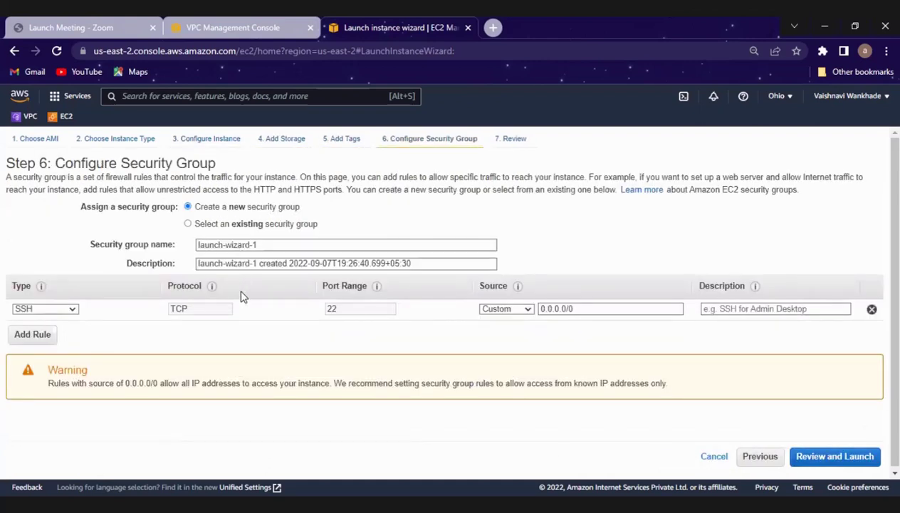
pyautogui.click(256, 224)
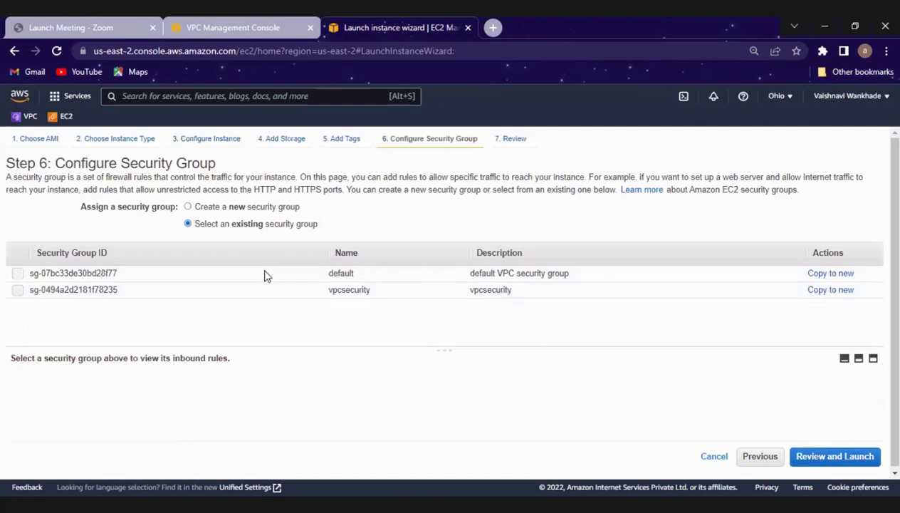
pyautogui.click(259, 292)
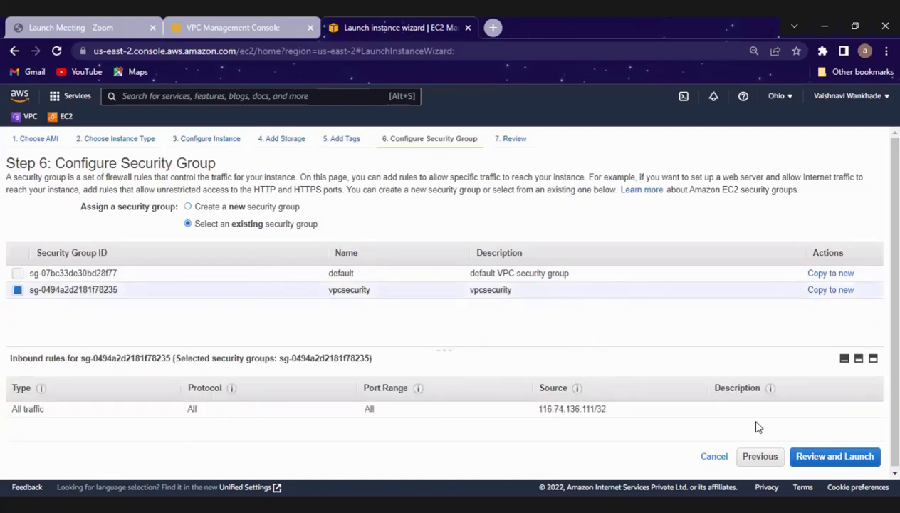
# Launch the instance with the existing BigData key pair and open it in the instances list
pyautogui.click(837, 461)
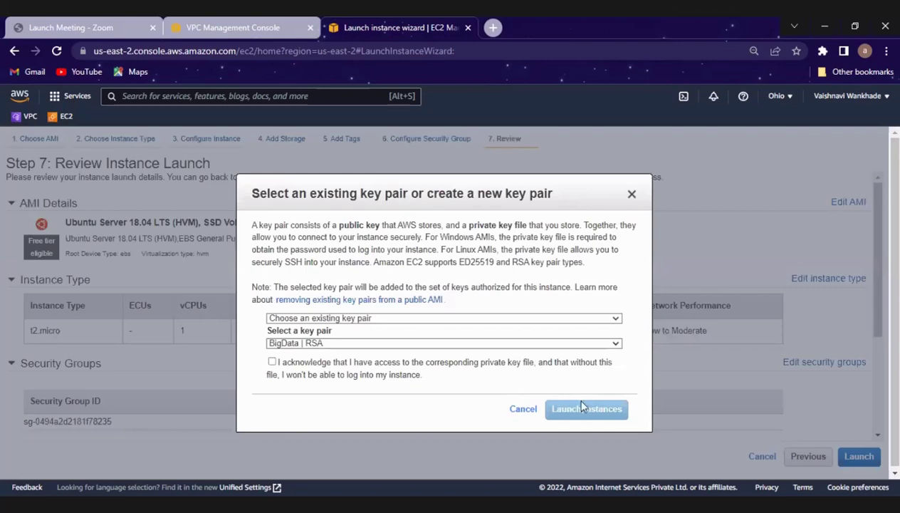
pyautogui.click(585, 409)
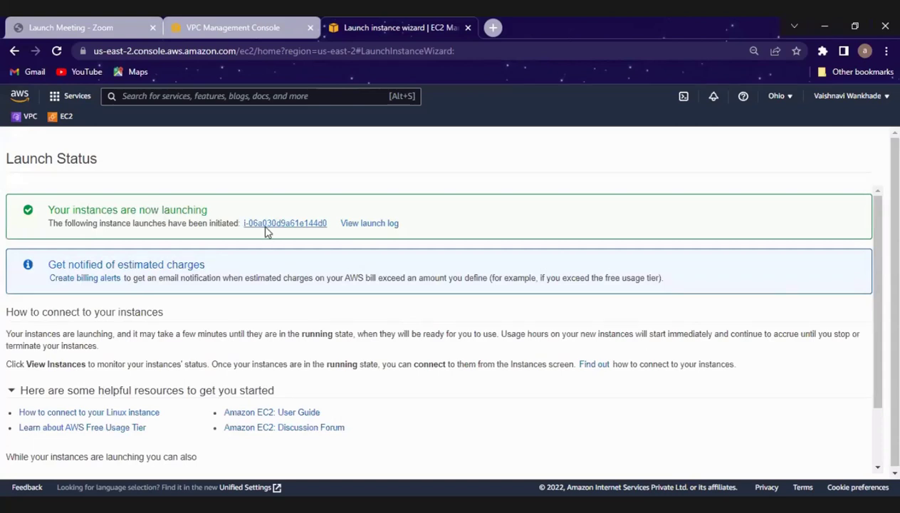
pyautogui.click(265, 225)
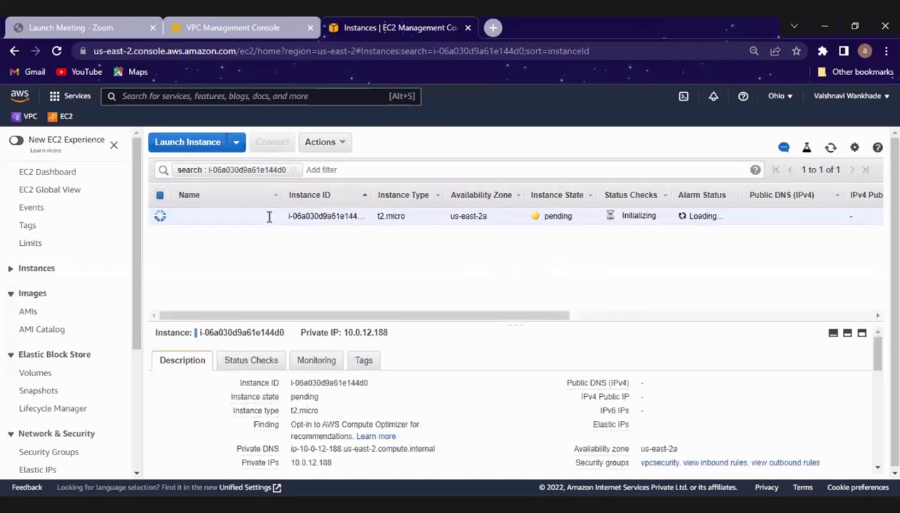
# Name the launched instance vpc
pyautogui.click(269, 219)
pyautogui.write('vpc')
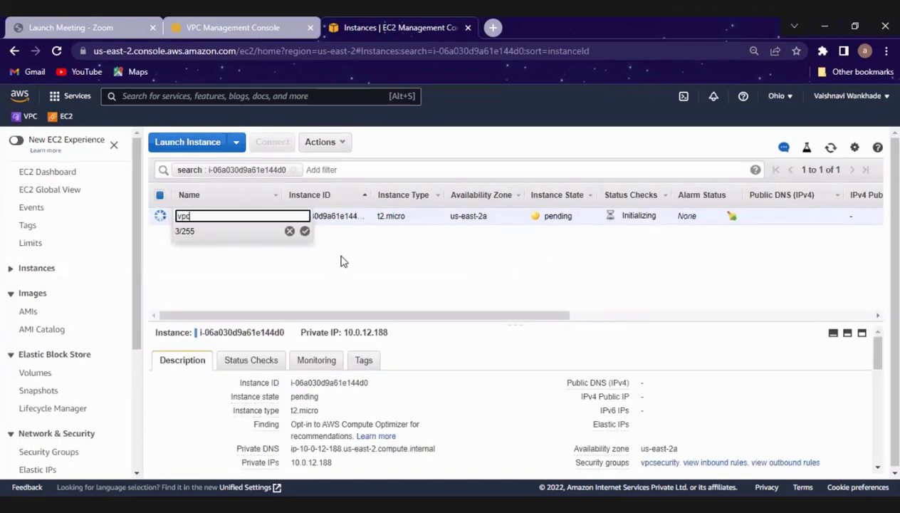
pyautogui.press('Return')
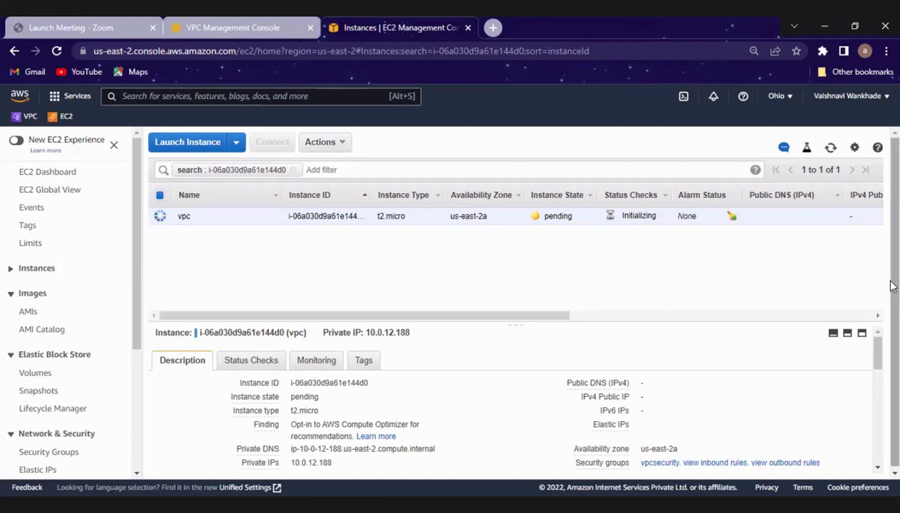
# Refresh the instances list, check the vpc instance's description, and clear the instance ID search filter
pyautogui.moveTo(892, 288); pyautogui.dragTo(899, 315)
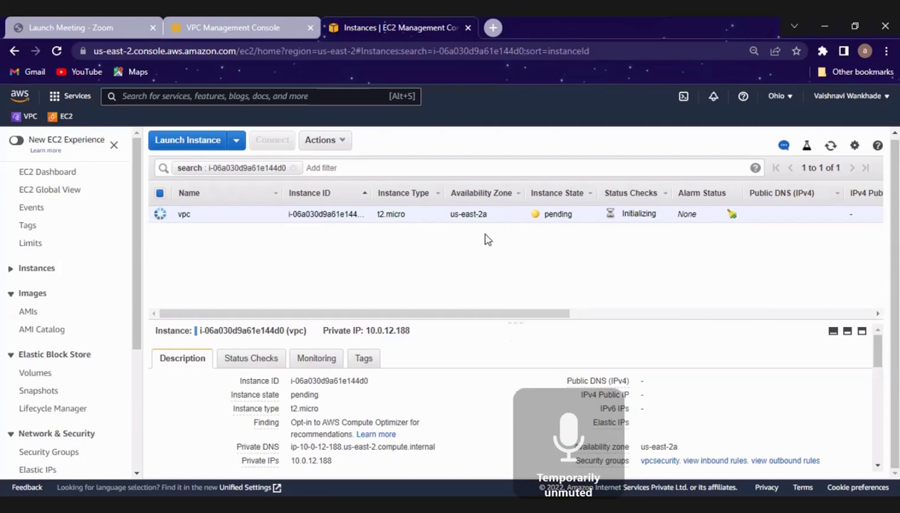
pyautogui.click(831, 146)
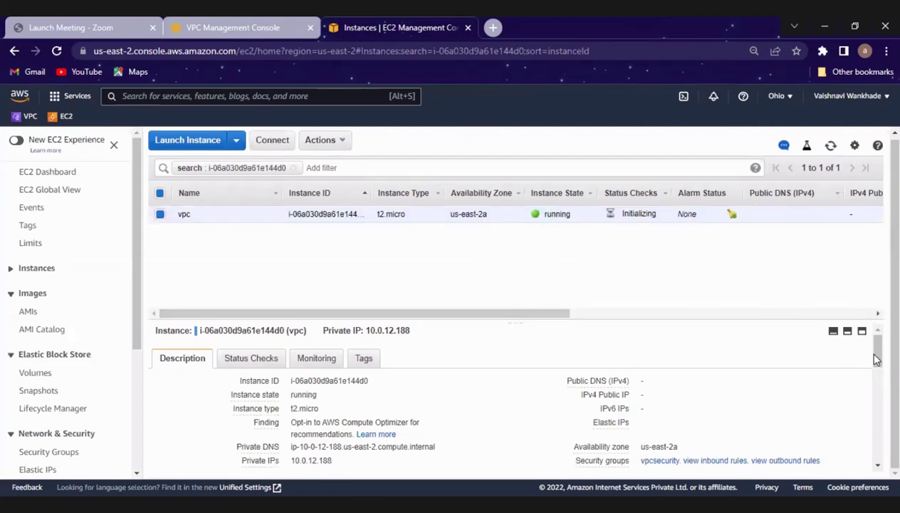
pyautogui.moveTo(879, 345); pyautogui.dragTo(878, 368)
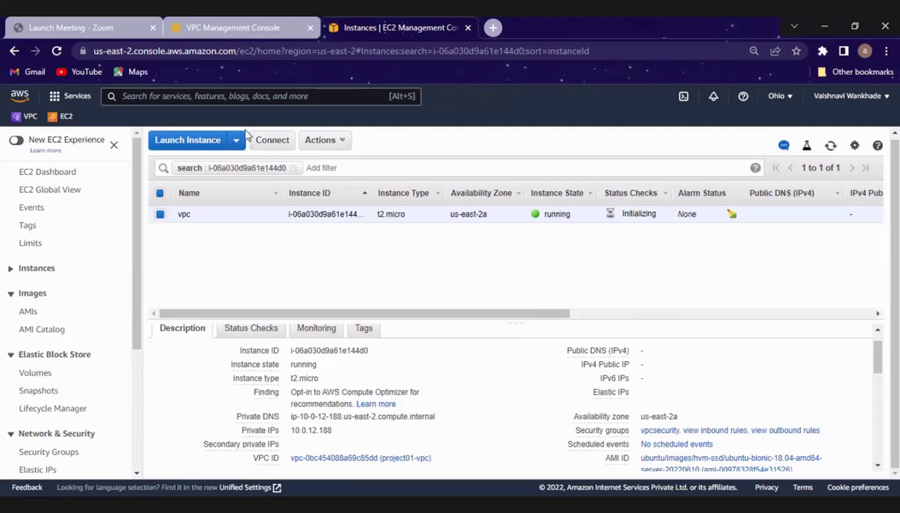
pyautogui.click(291, 168)
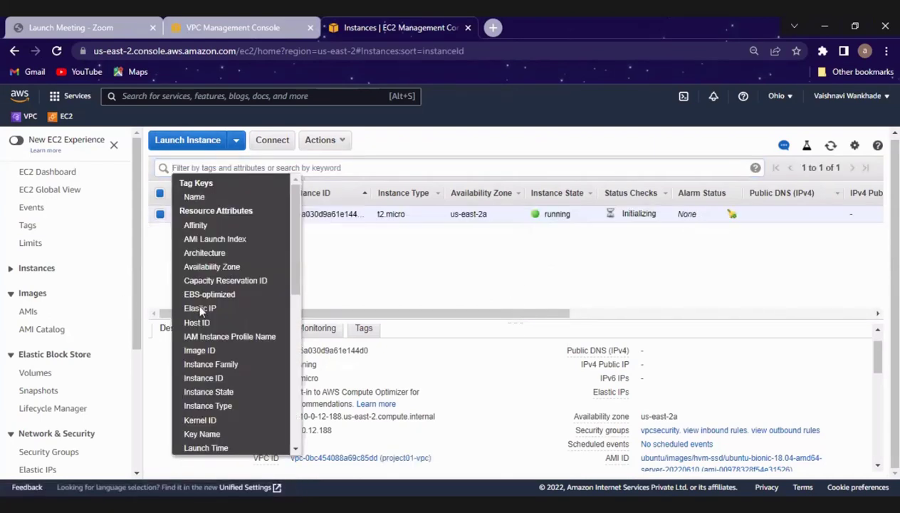
pyautogui.click(745, 290)
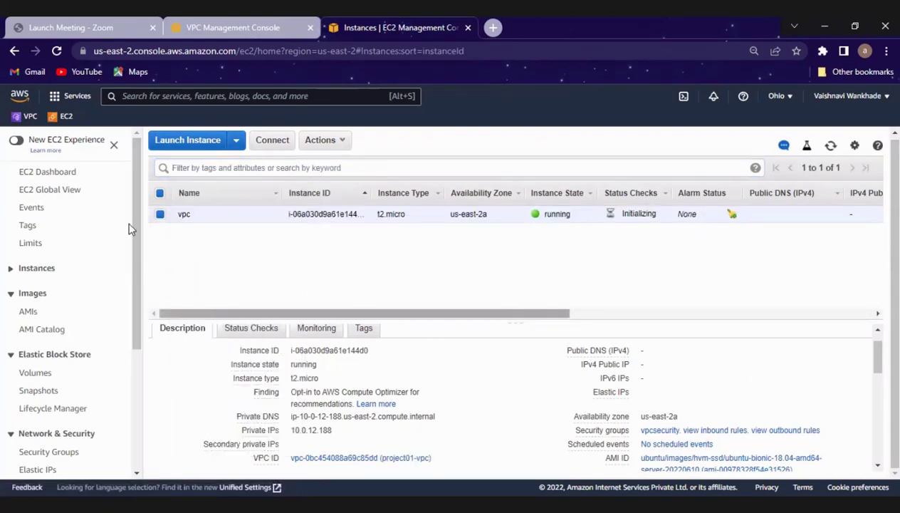
# Switch to the New EC2 Experience and show the vpc instance's details in an enlarged pane
pyautogui.click(16, 141)
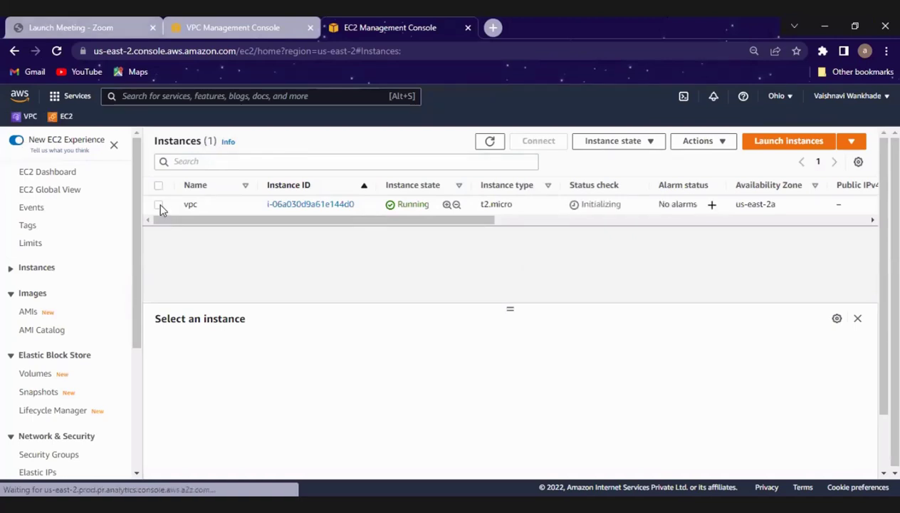
pyautogui.click(161, 206)
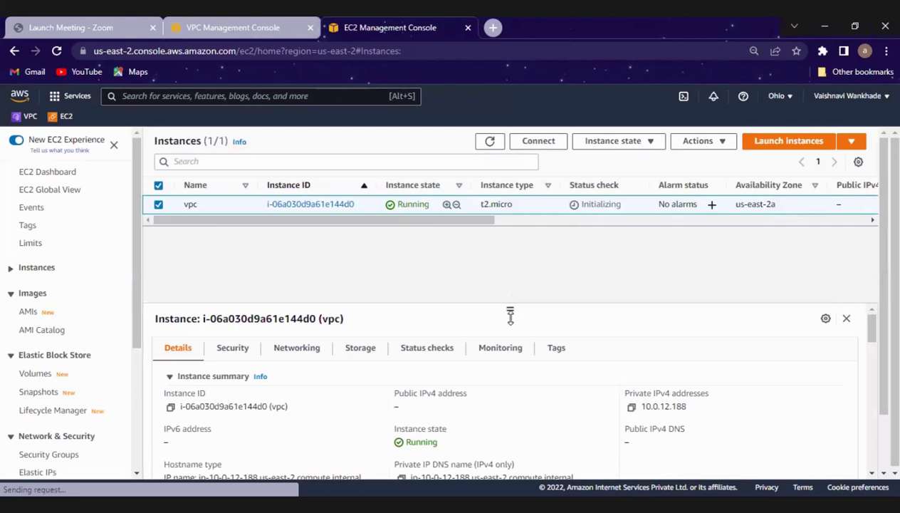
pyautogui.moveTo(508, 315); pyautogui.dragTo(515, 298)
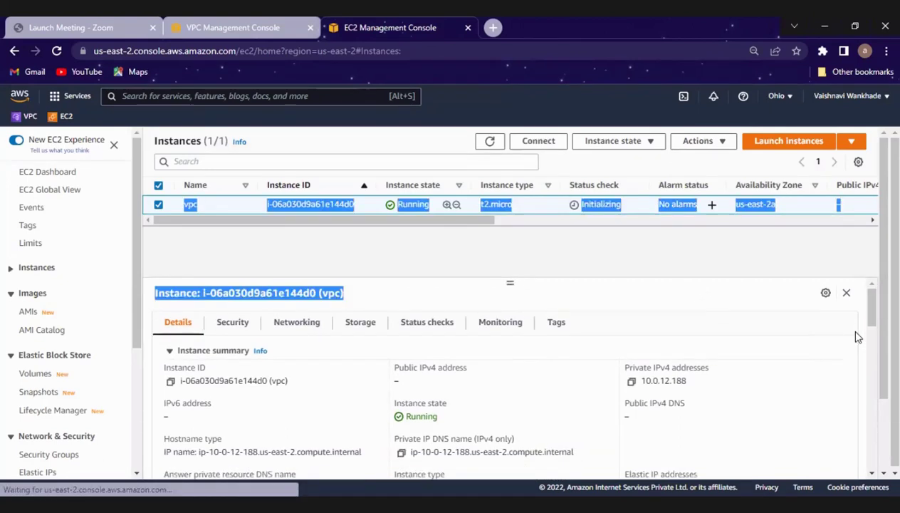
# Review the vpc instance's security and networking information, including its security group, VPC and subnet, and return to its general details
pyautogui.click(696, 321)
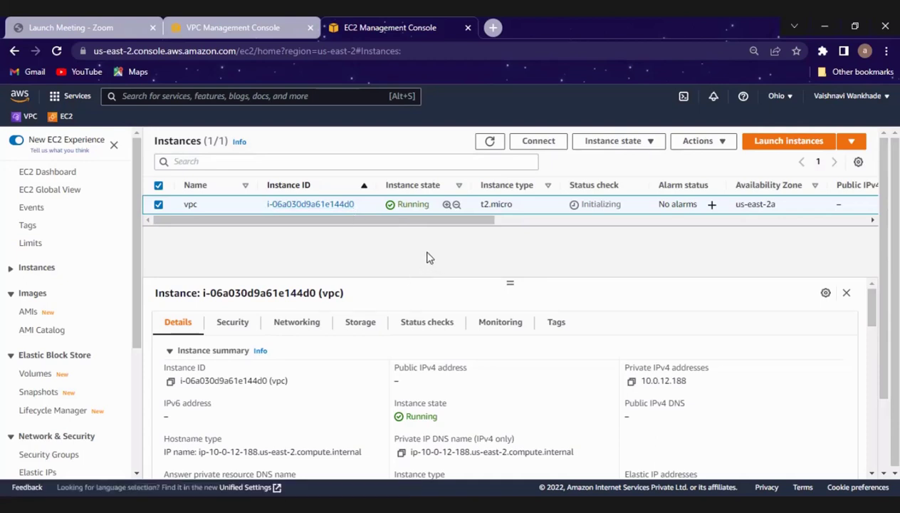
pyautogui.click(228, 324)
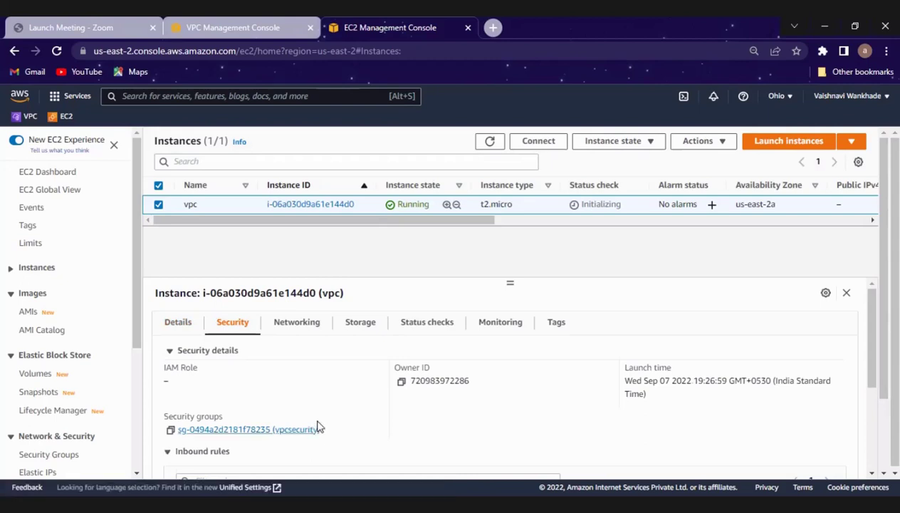
pyautogui.click(308, 332)
pyautogui.scroll(-1, 255, 467)
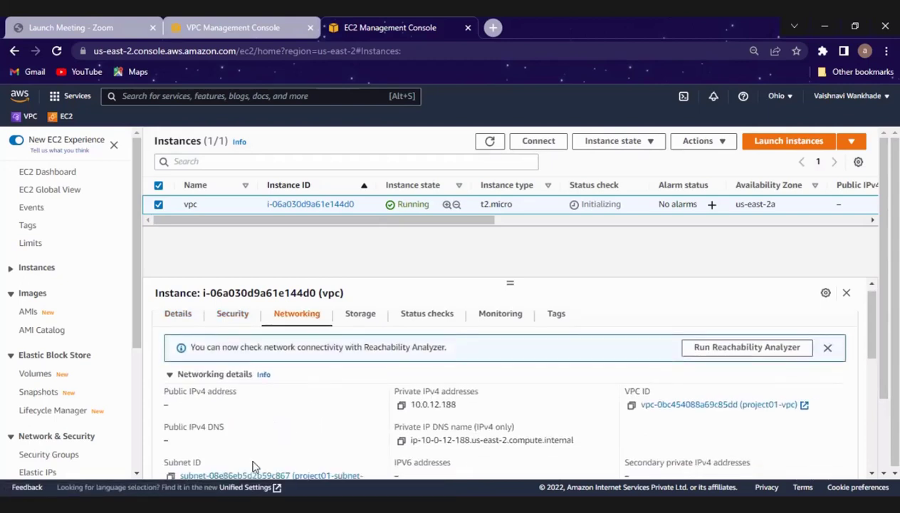
pyautogui.scroll(-2, 253, 399)
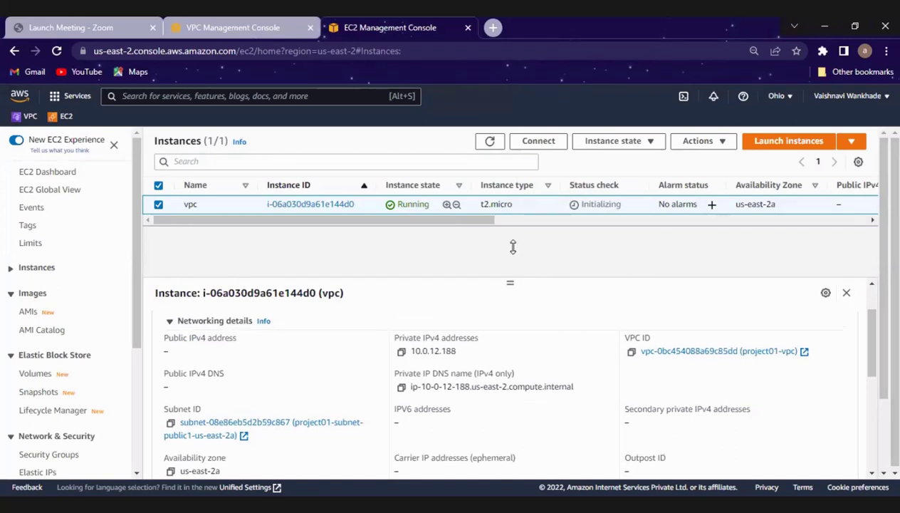
pyautogui.scroll(2, 321, 285)
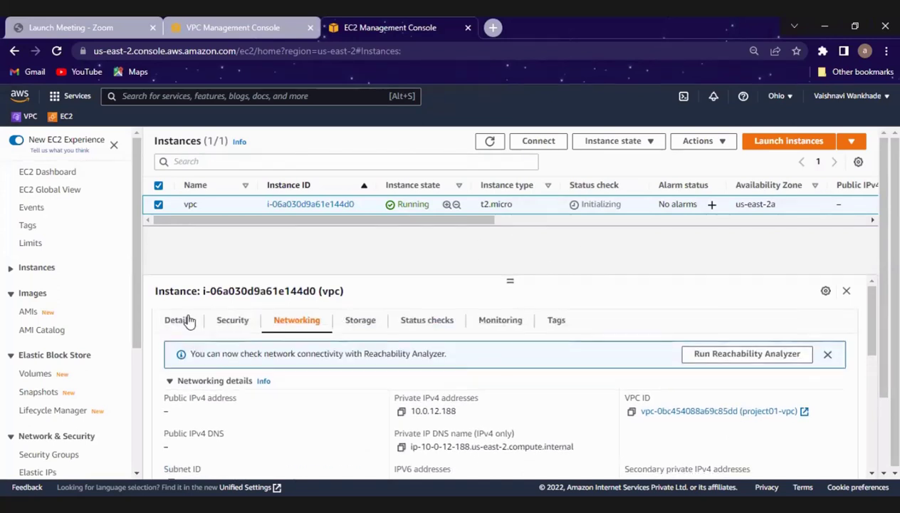
pyautogui.click(190, 322)
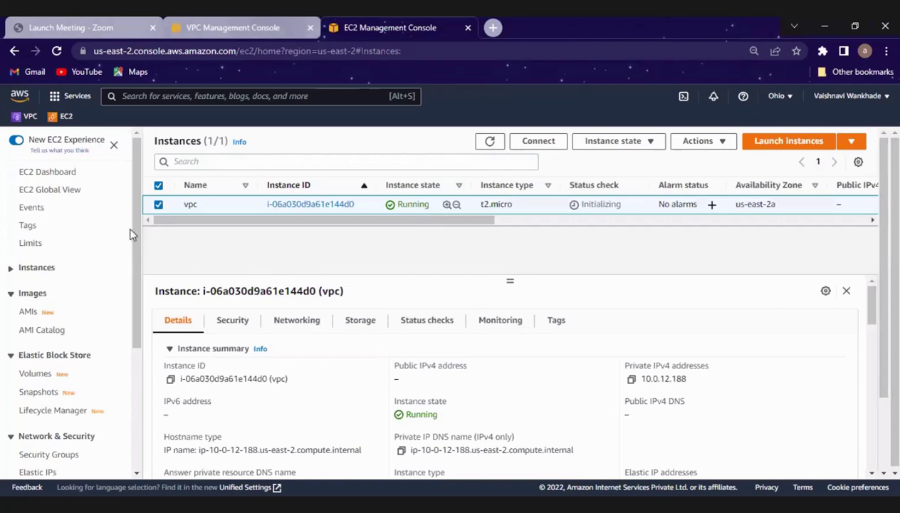
# Switch to the VPC console and review the project01-vpc details and the actions available for it
pyautogui.hotkey('ctrl', 'shift', 'Tab')
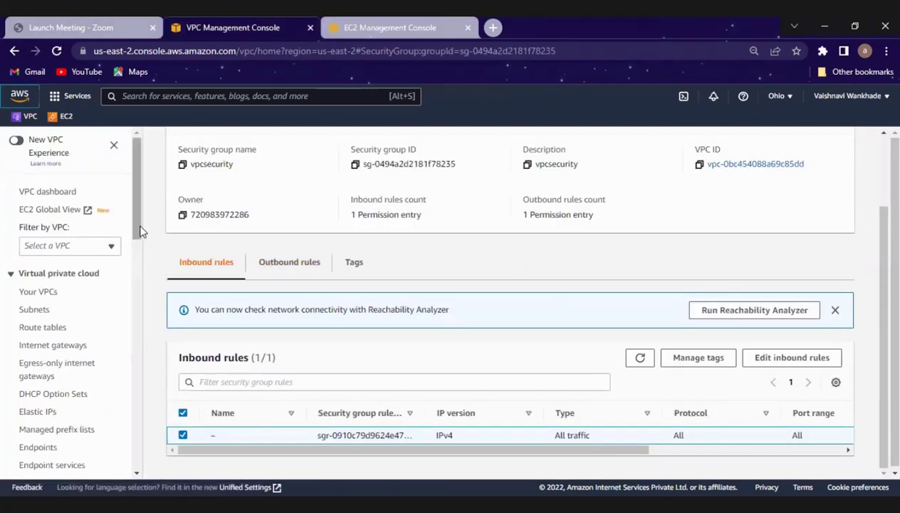
pyautogui.scroll(-2, 140, 231)
pyautogui.scroll(2, 140, 231)
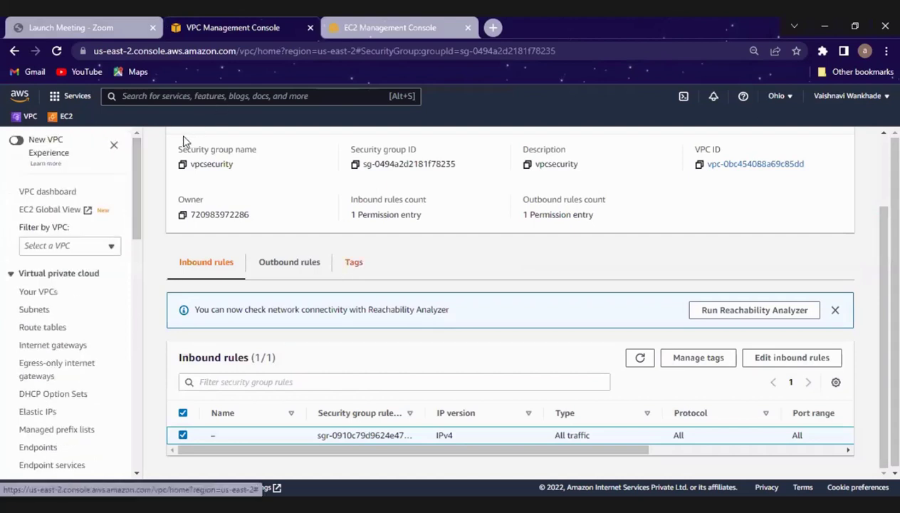
pyautogui.scroll(2, 183, 143)
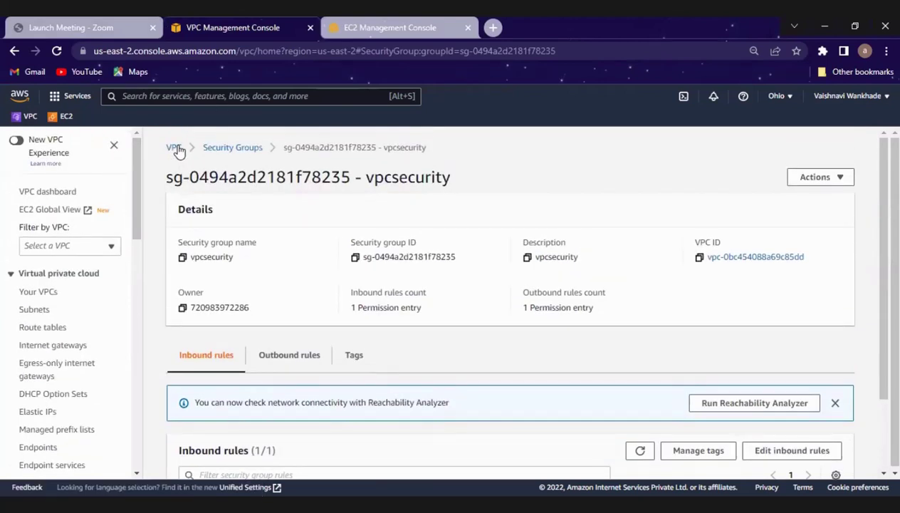
pyautogui.click(174, 147)
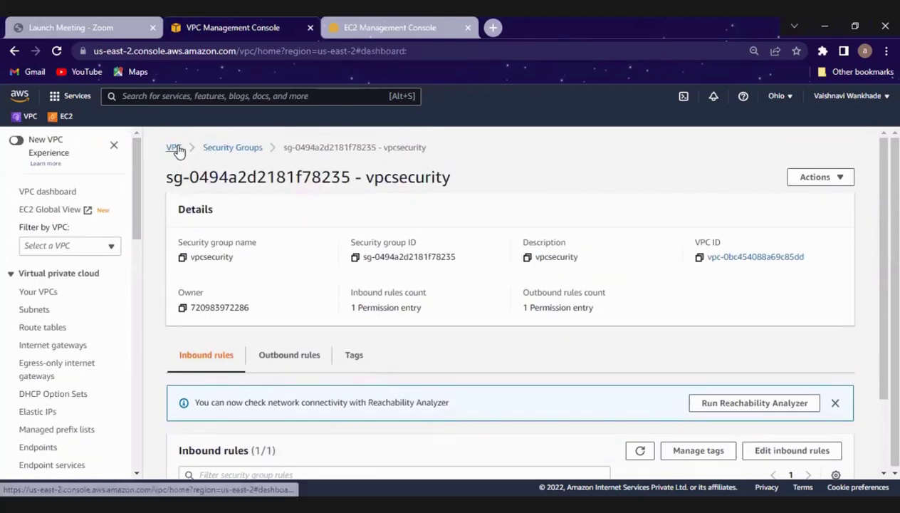
pyautogui.click(191, 253)
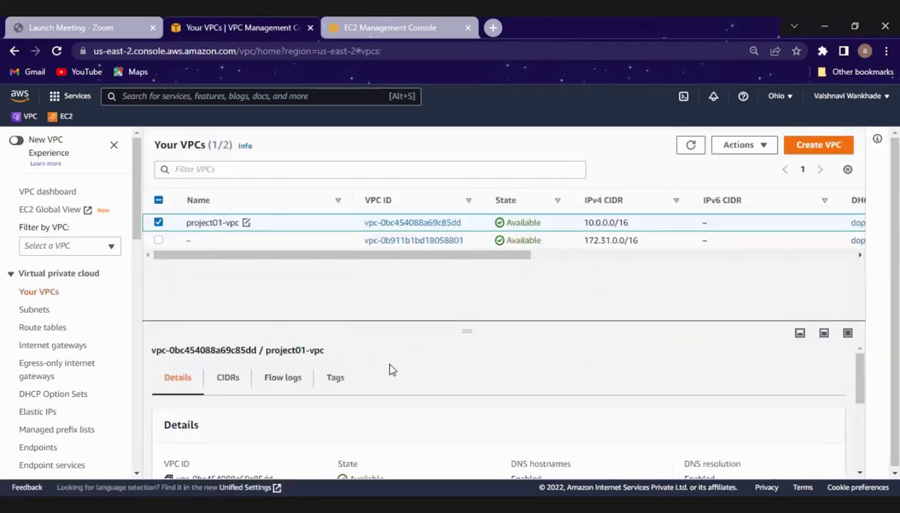
pyautogui.scroll(-3, 569, 413)
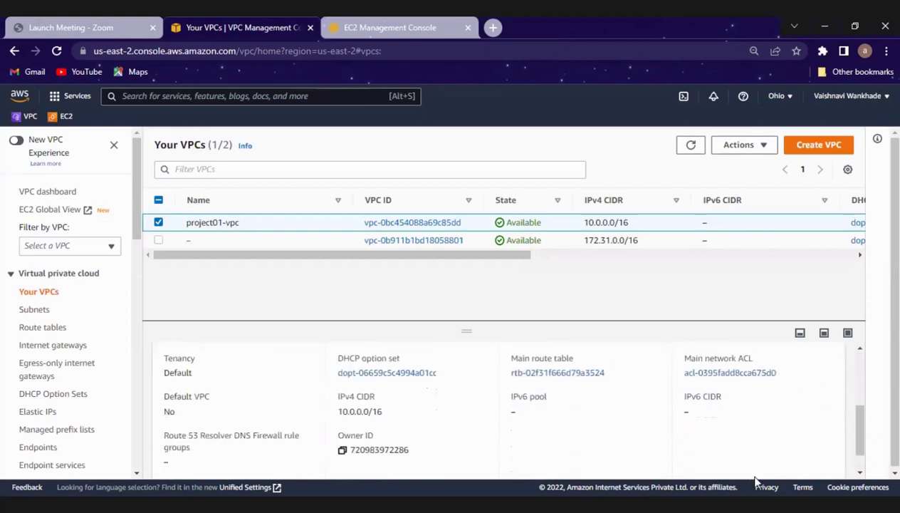
pyautogui.scroll(-1, 704, 445)
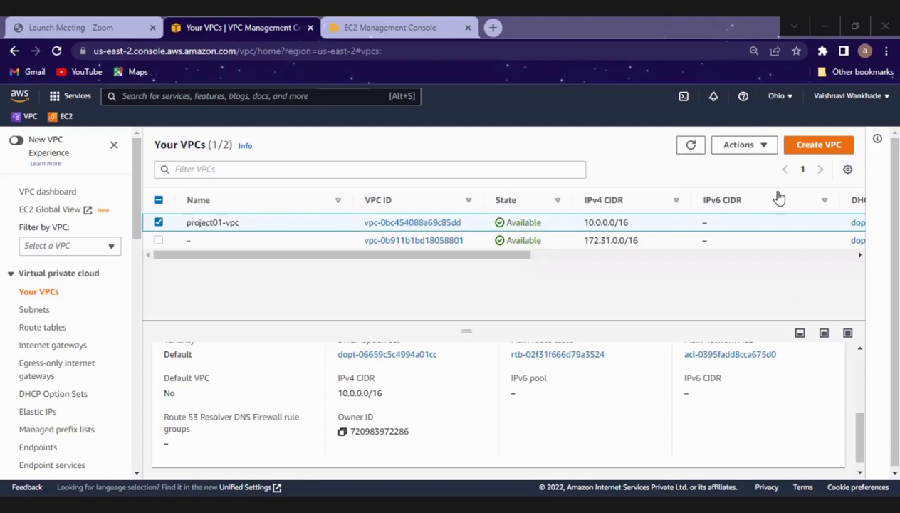
pyautogui.click(758, 146)
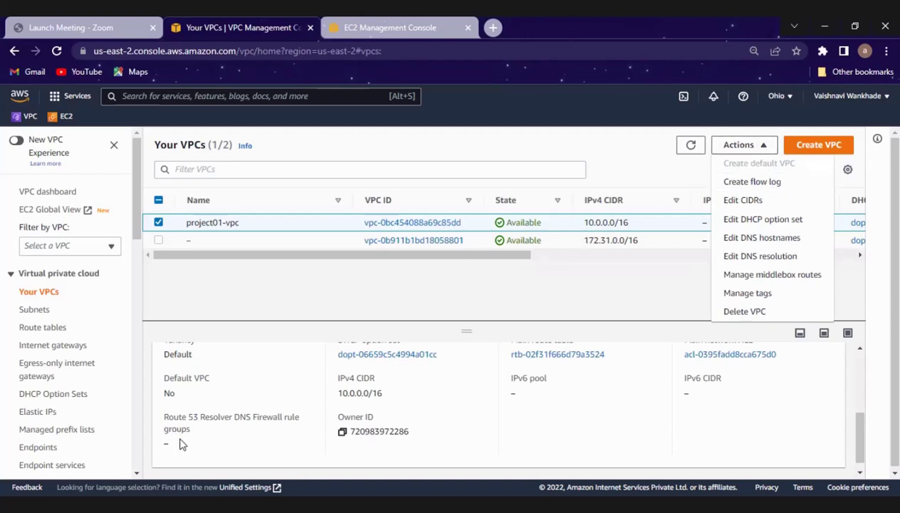
# Show the NAT gateways, widen the name column to fit the full name, and list the actions available for the project01 gateway
pyautogui.scroll(-1, 97, 421)
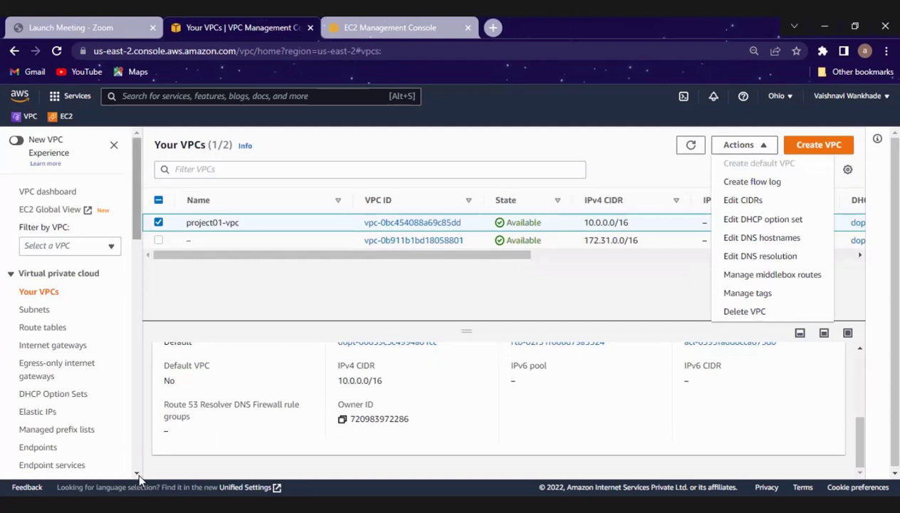
pyautogui.scroll(-3, 137, 475)
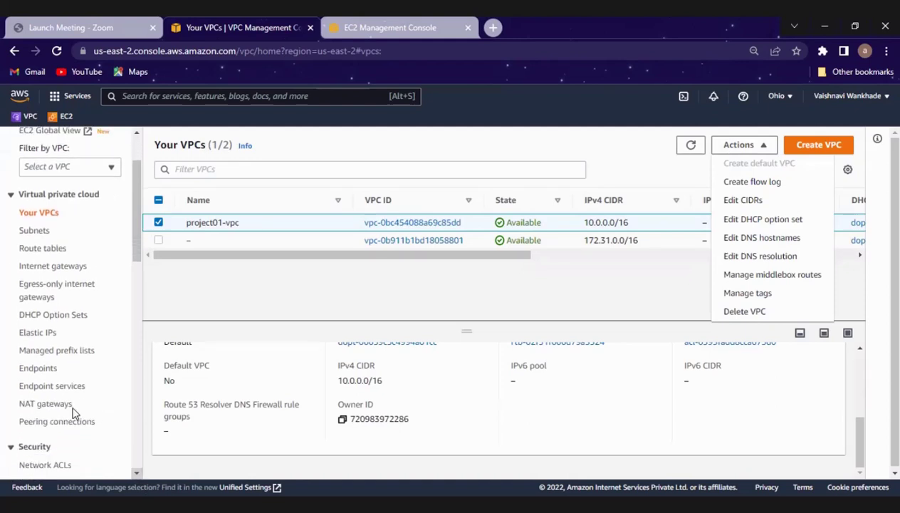
pyautogui.click(60, 405)
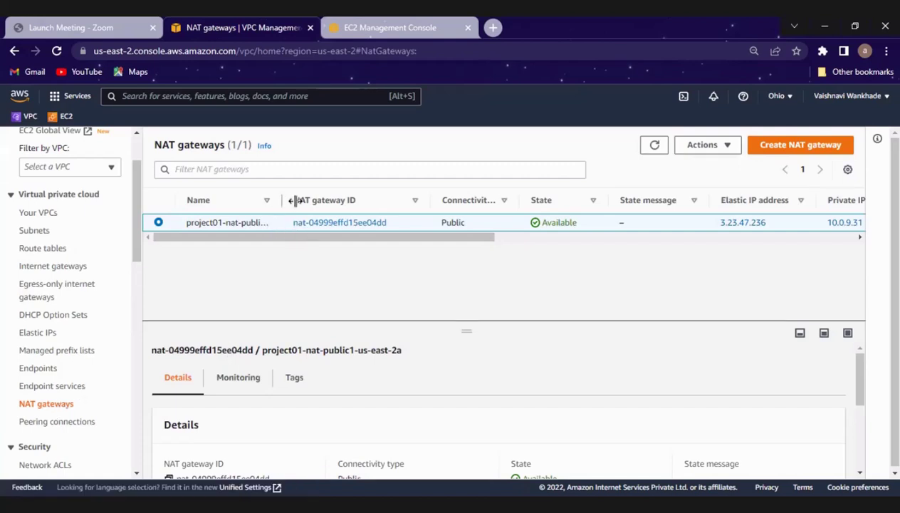
pyautogui.moveTo(303, 202); pyautogui.dragTo(326, 207)
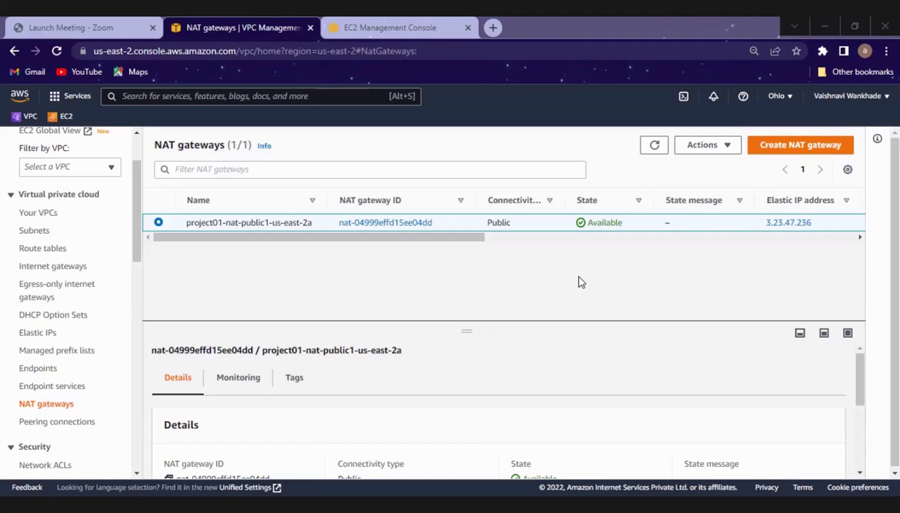
pyautogui.click(734, 144)
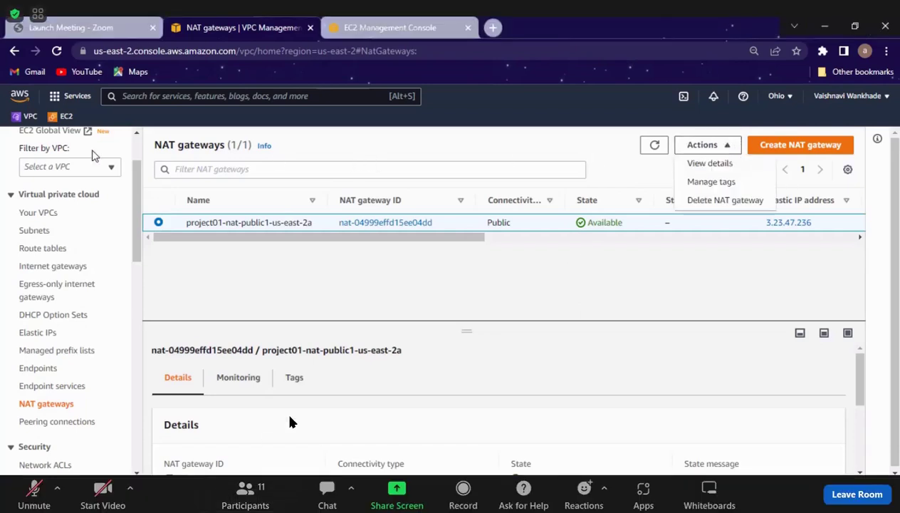
# Open the CIDR editing page for project01-vpc and view its IPv4 and IPv6 blocks
pyautogui.click(43, 213)
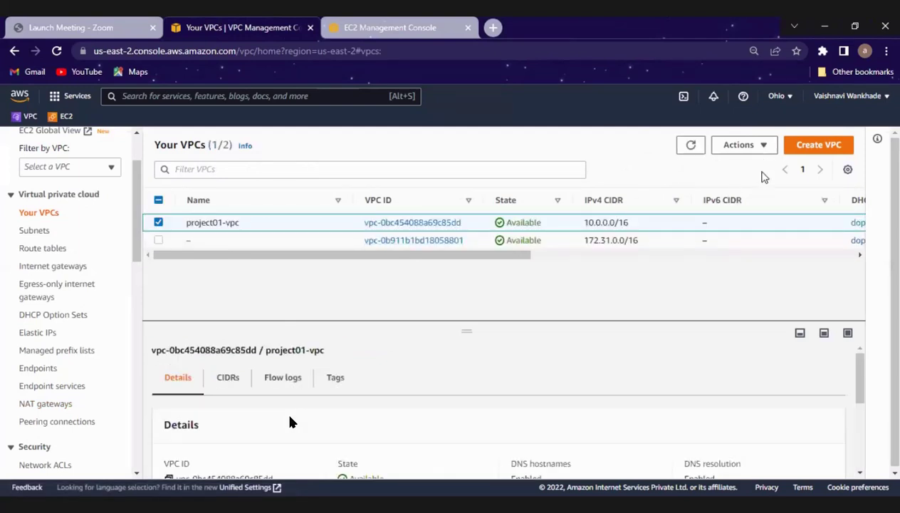
pyautogui.click(741, 144)
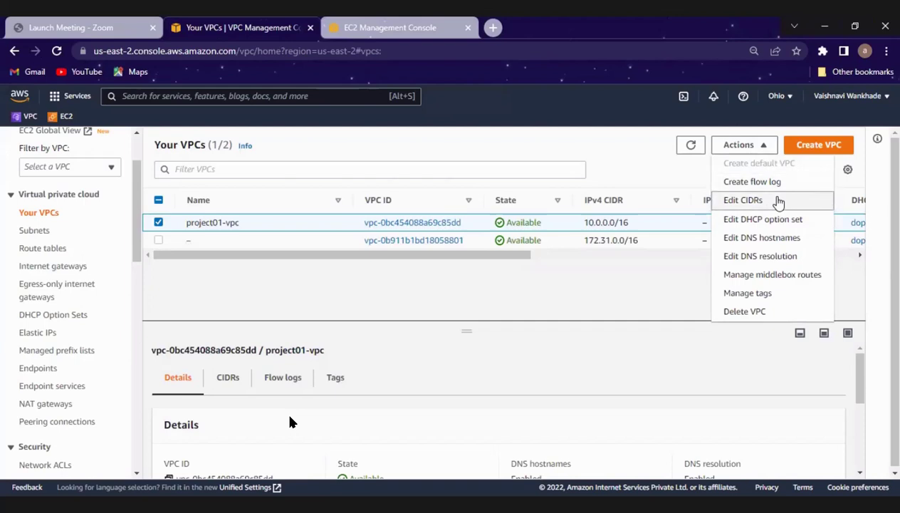
pyautogui.click(778, 202)
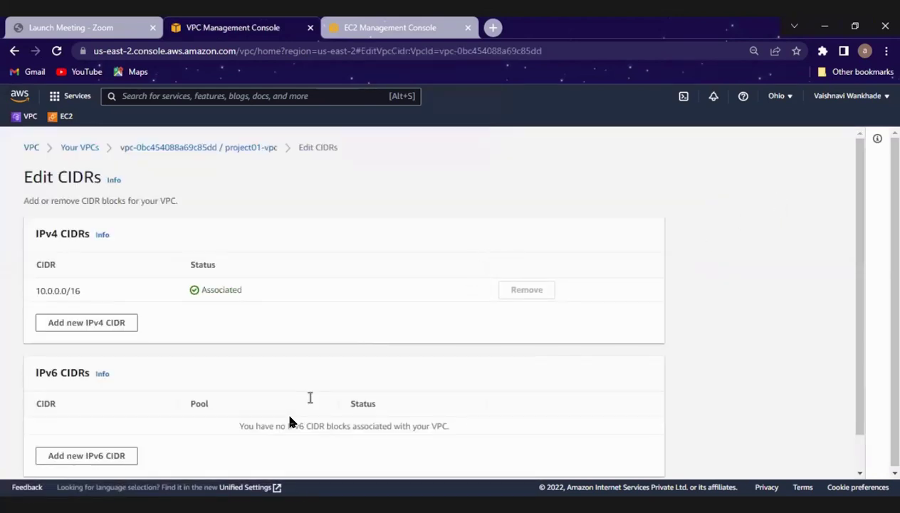
pyautogui.scroll(-2, 310, 398)
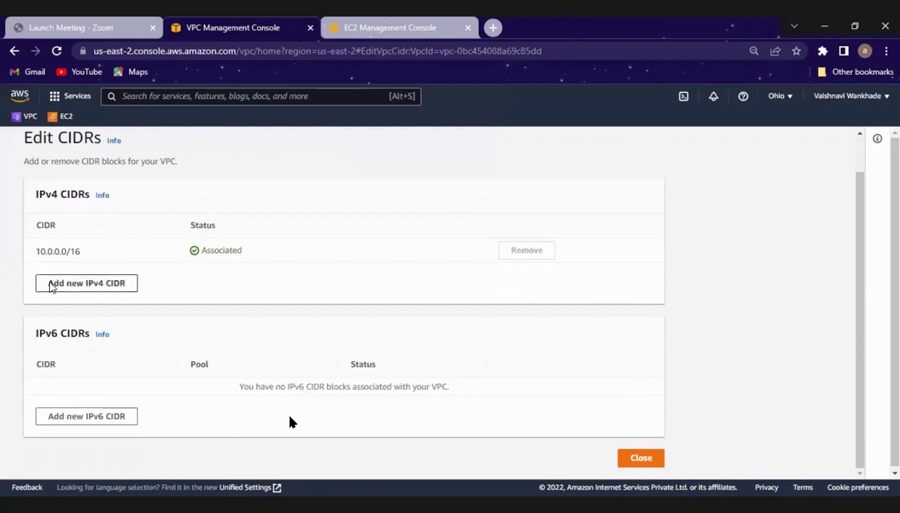
# Fill in 10.0.0.0/24 as a new manual IPv4 CIDR for project01-vpc and cancel the addition
pyautogui.click(89, 285)
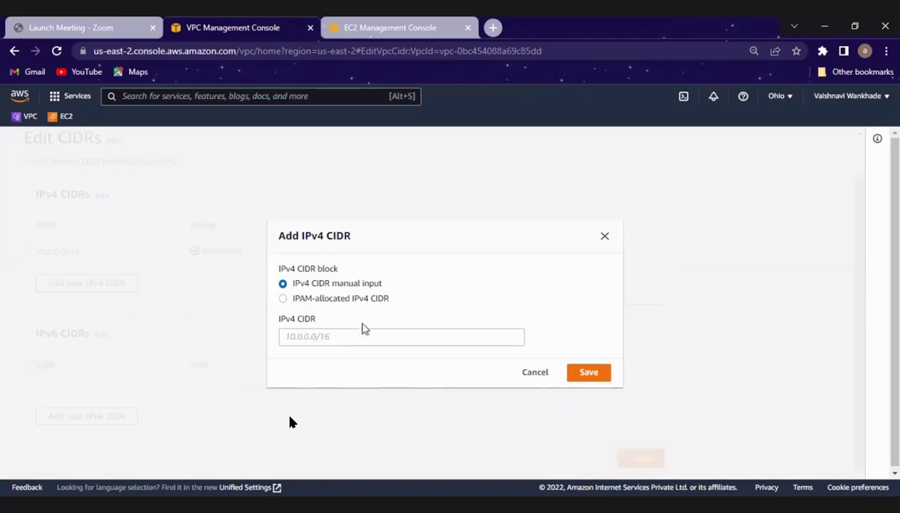
pyautogui.click(310, 339)
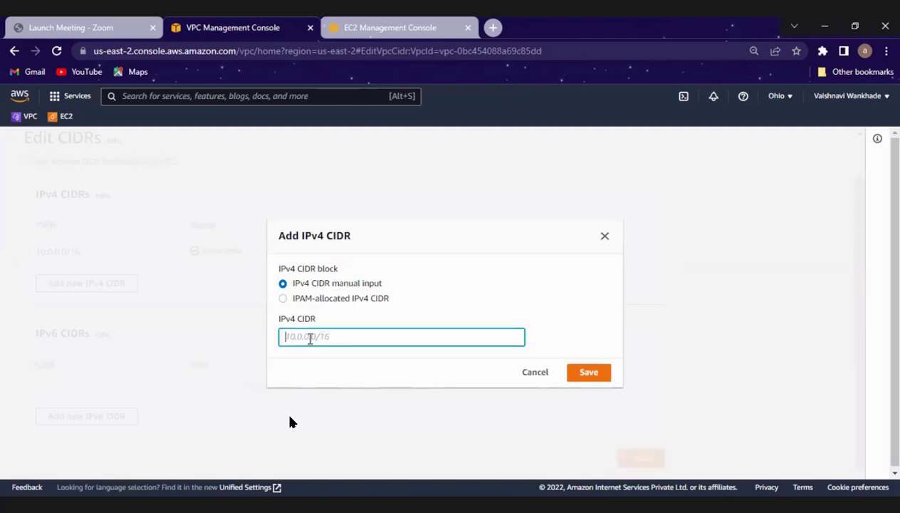
pyautogui.write('10.0.0')
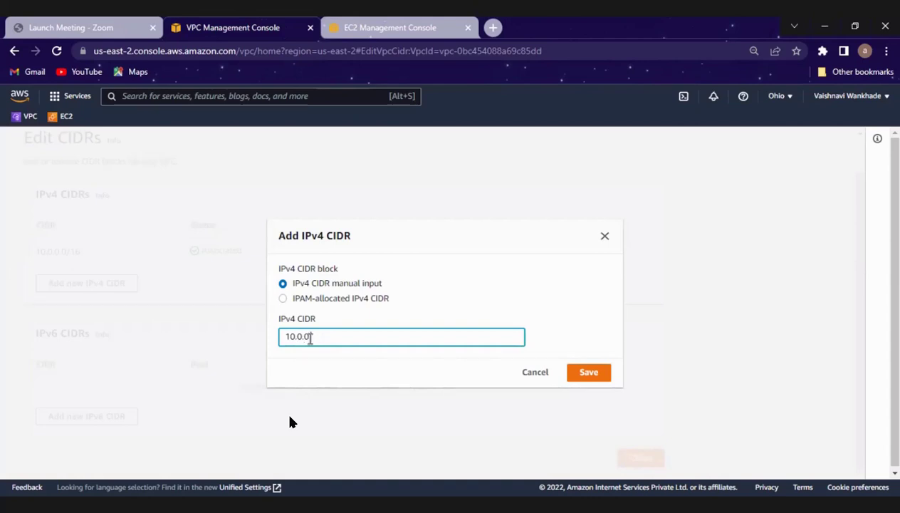
pyautogui.write('/')
pyautogui.write('.0/24')
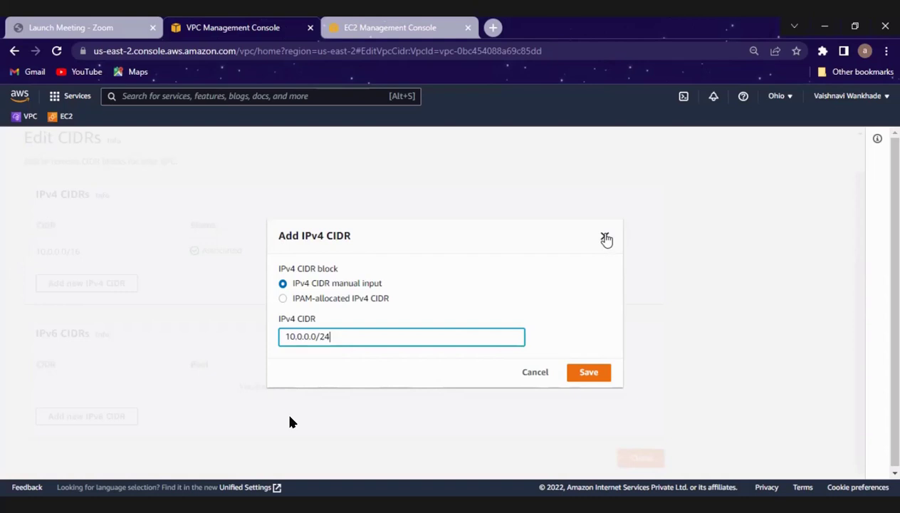
pyautogui.click(535, 374)
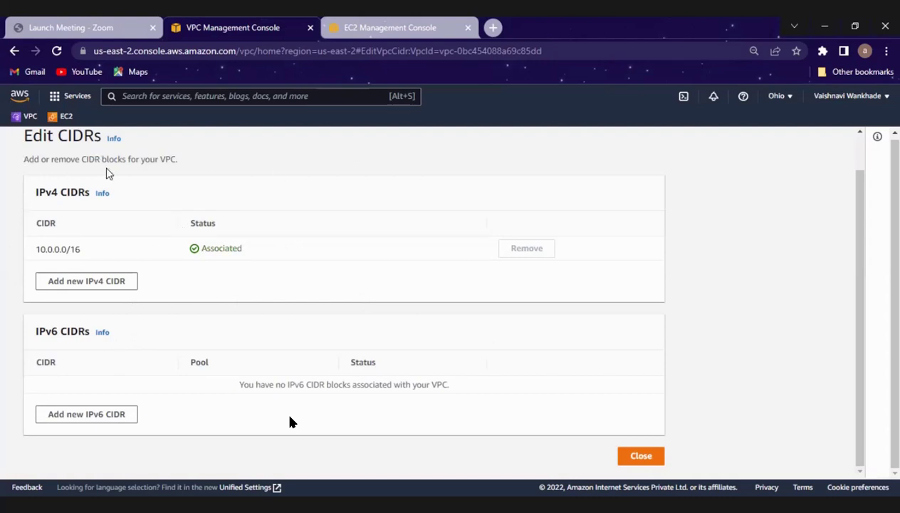
# Open the project01-vpc details page and check the actions available there
pyautogui.scroll(1, 107, 158)
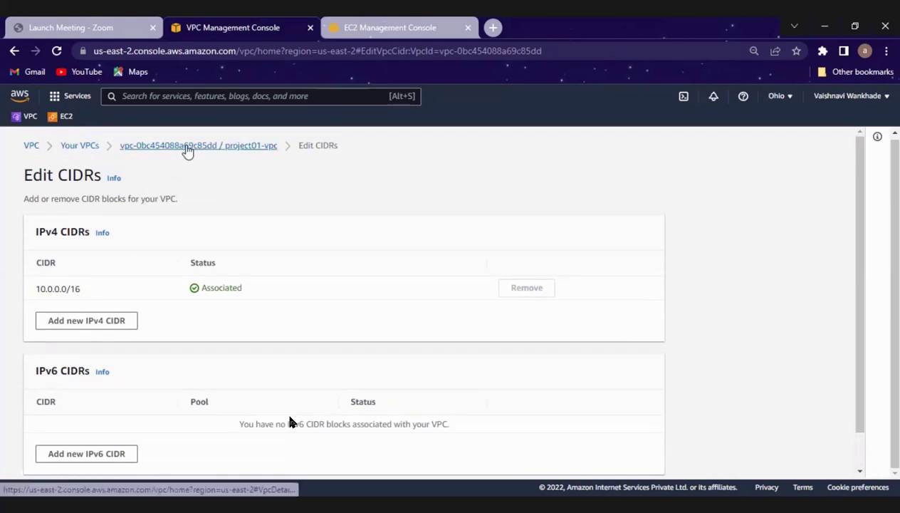
pyautogui.click(187, 146)
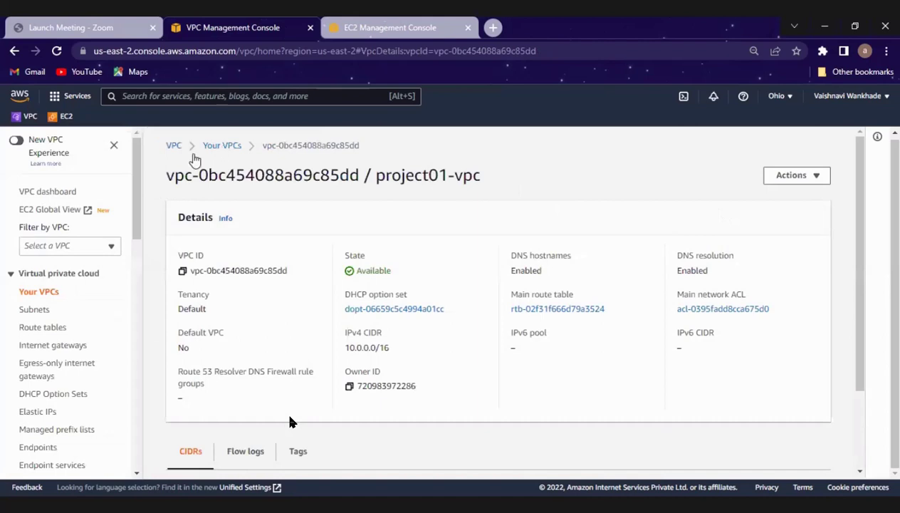
pyautogui.click(776, 182)
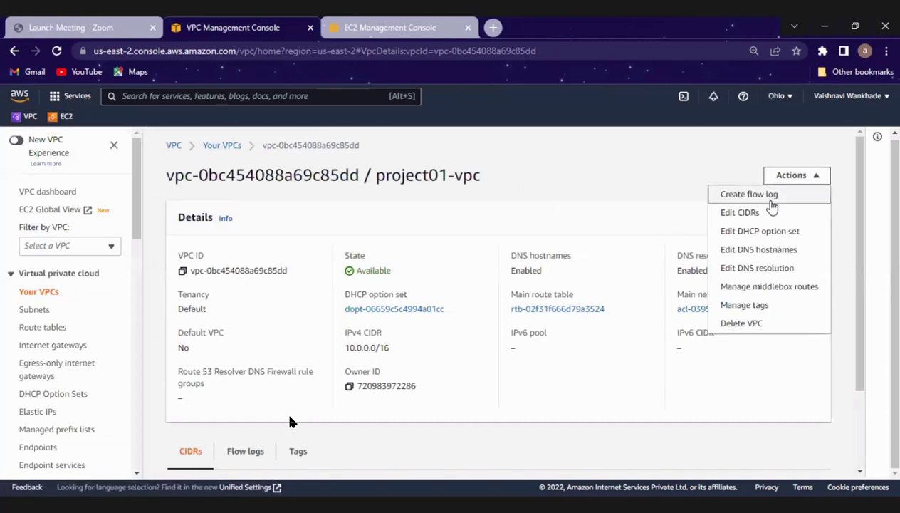
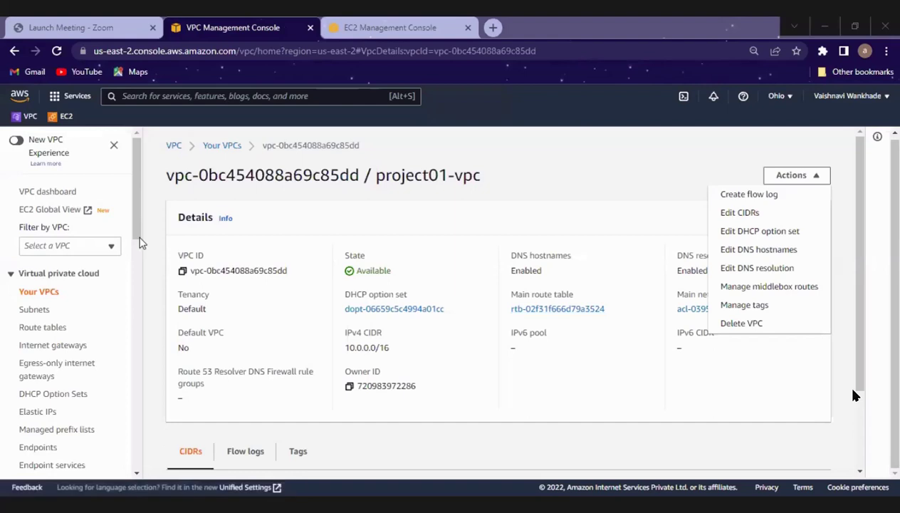
pyautogui.scroll(-2, 136, 175)
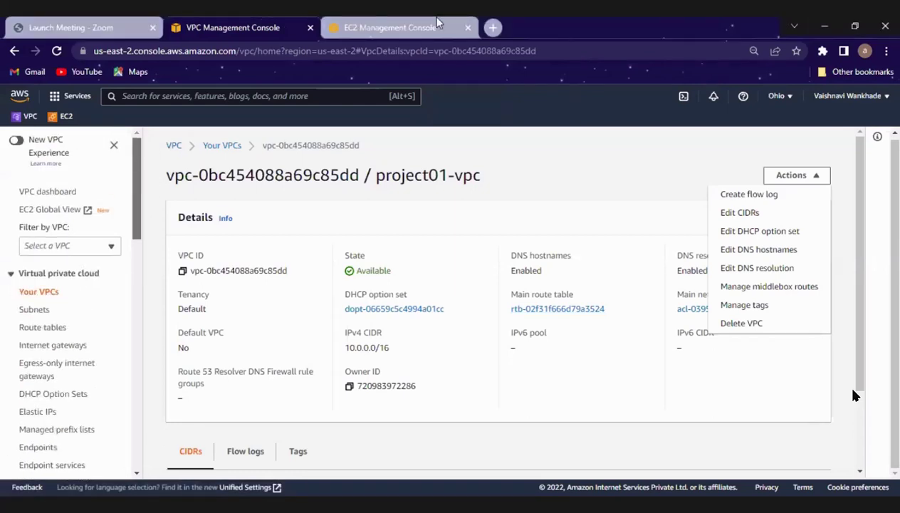
pyautogui.click(846, 154)
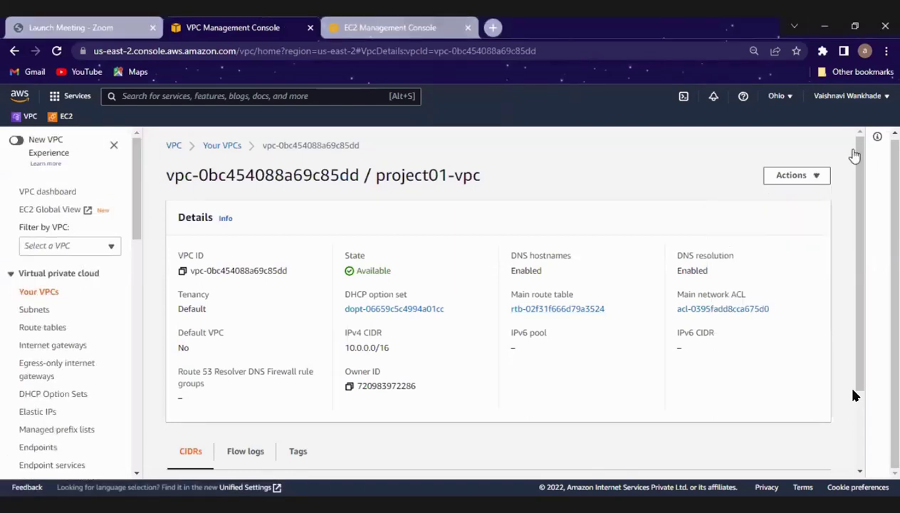
# Switch to the EC2 console, check the actions for the vpc instance, and terminate that instance
pyautogui.hotkey('ctrl', 'Tab')
pyautogui.click(713, 144)
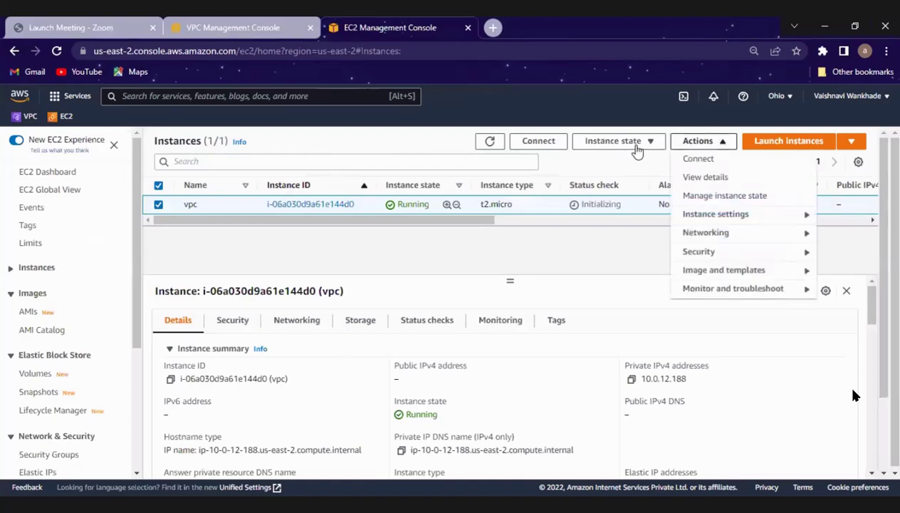
pyautogui.click(636, 145)
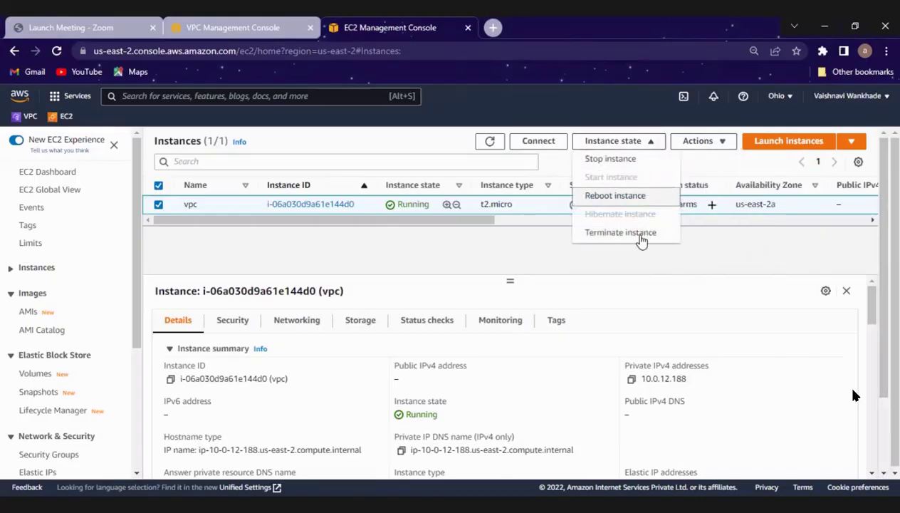
pyautogui.click(659, 379)
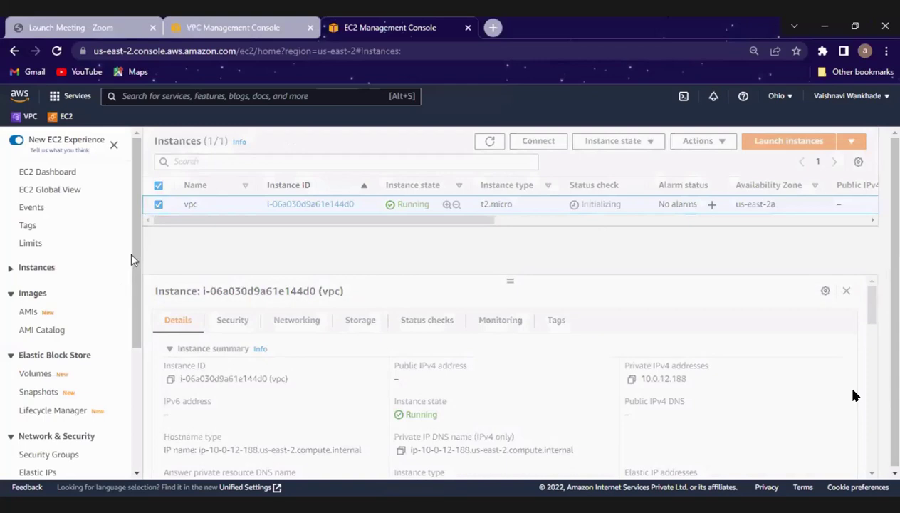
pyautogui.click(148, 195)
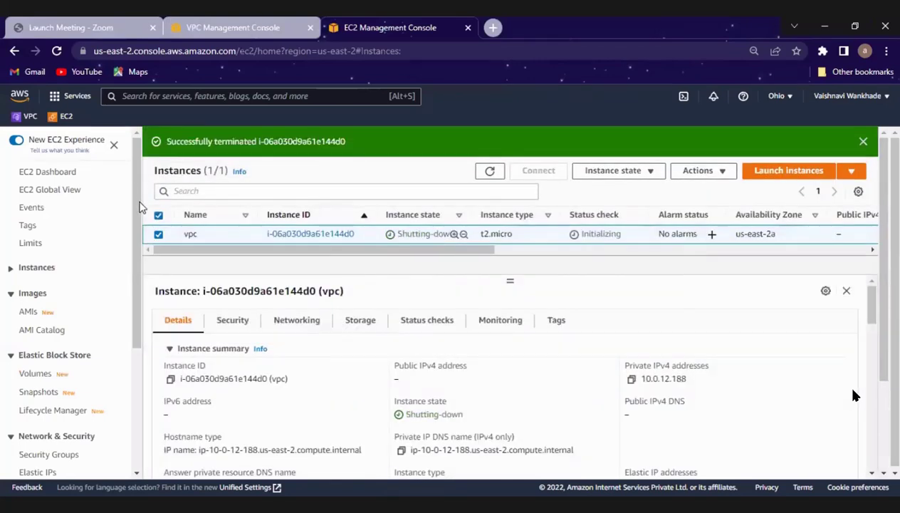
# Return to the VPC console and delete the project01-nat-public1-us-east-2a NAT gateway, confirming with delete
pyautogui.hotkey('ctrl', 'shift', 'Tab')
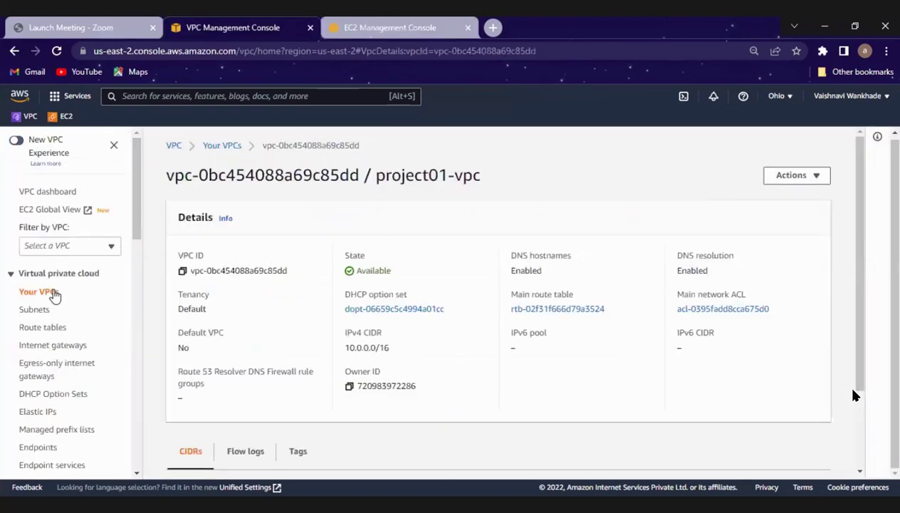
pyautogui.scroll(-4, 55, 295)
pyautogui.click(44, 285)
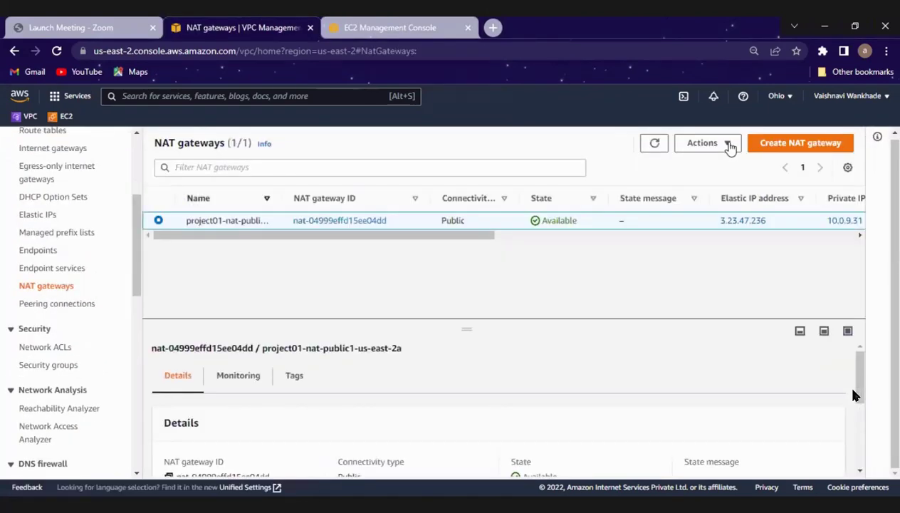
pyautogui.click(729, 146)
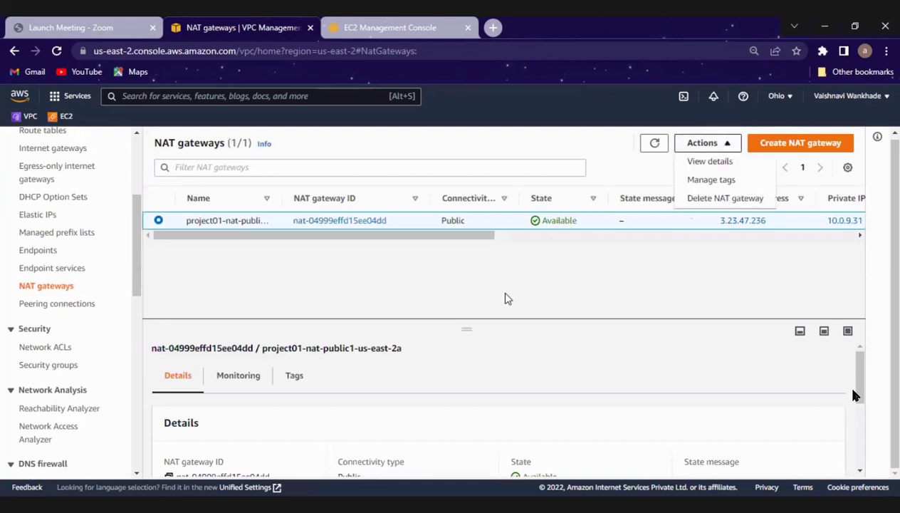
pyautogui.press('Up')
pyautogui.press('Return')
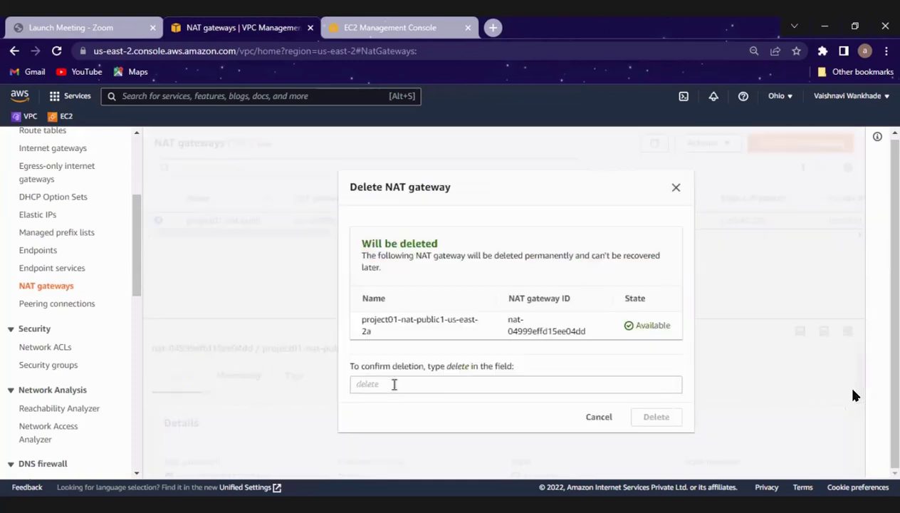
pyautogui.click(393, 384)
pyautogui.write('dele')
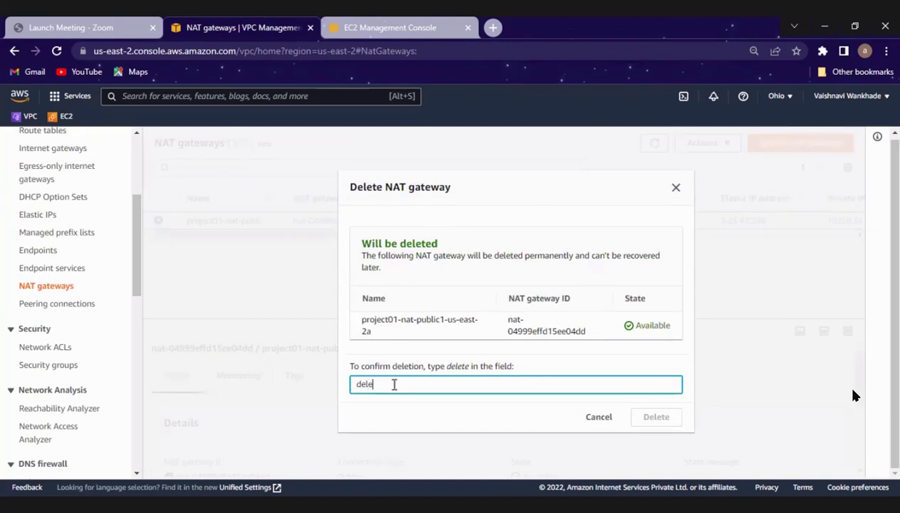
pyautogui.write('te')
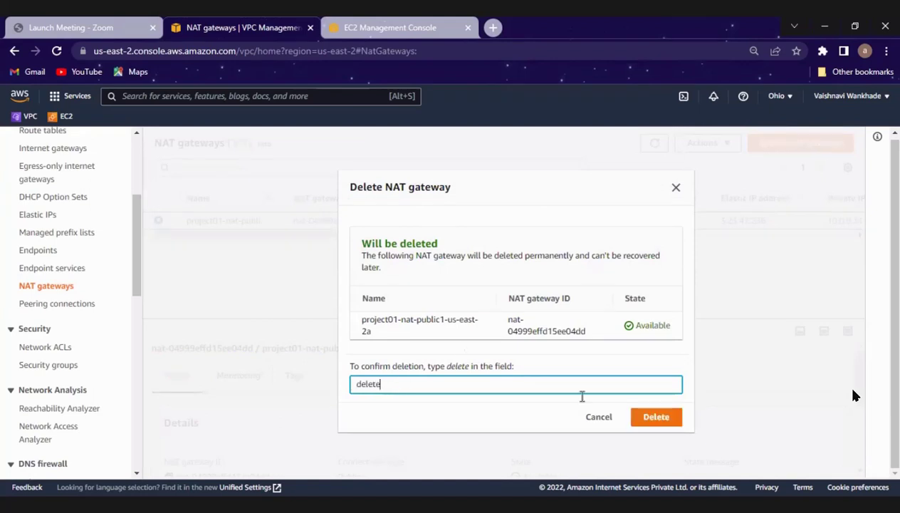
pyautogui.click(656, 417)
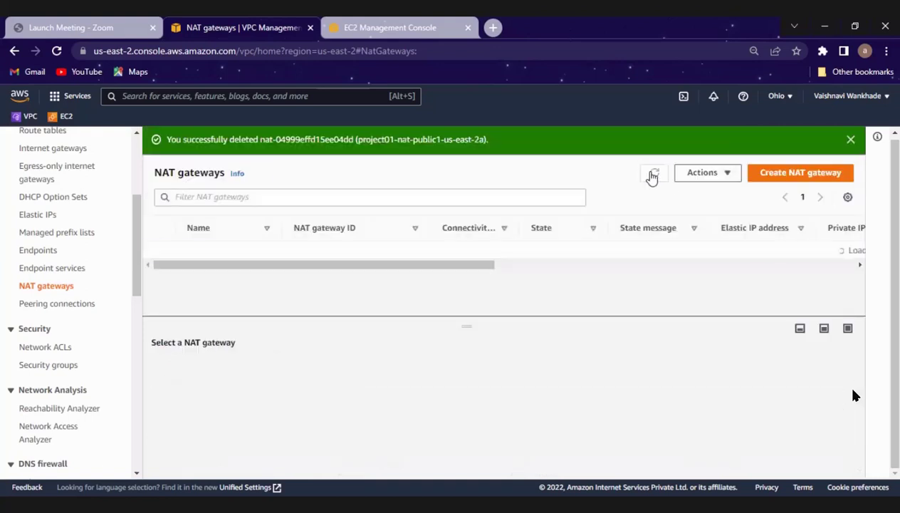
# Refresh the NAT gateways list repeatedly to check the deletion state of the project01 gateway
pyautogui.click(653, 175)
pyautogui.click(654, 175)
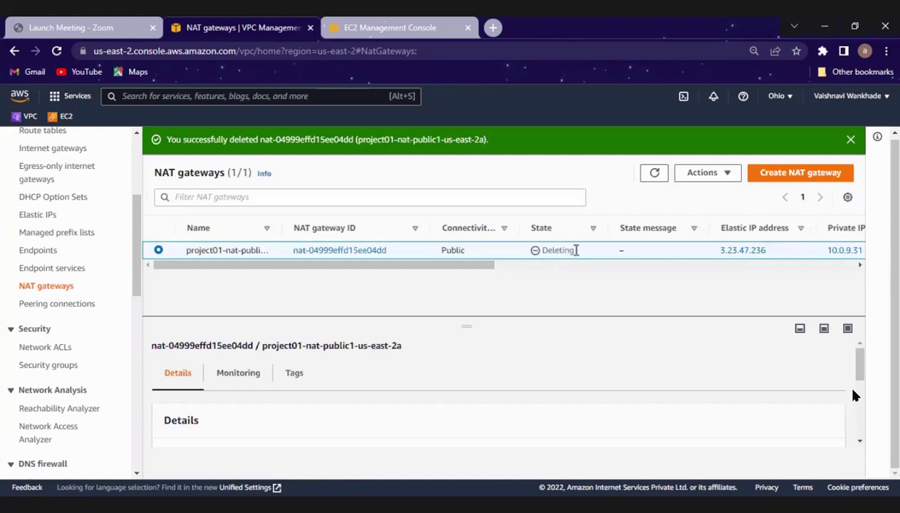
pyautogui.click(653, 174)
pyautogui.click(652, 177)
pyautogui.click(653, 177)
pyautogui.click(654, 176)
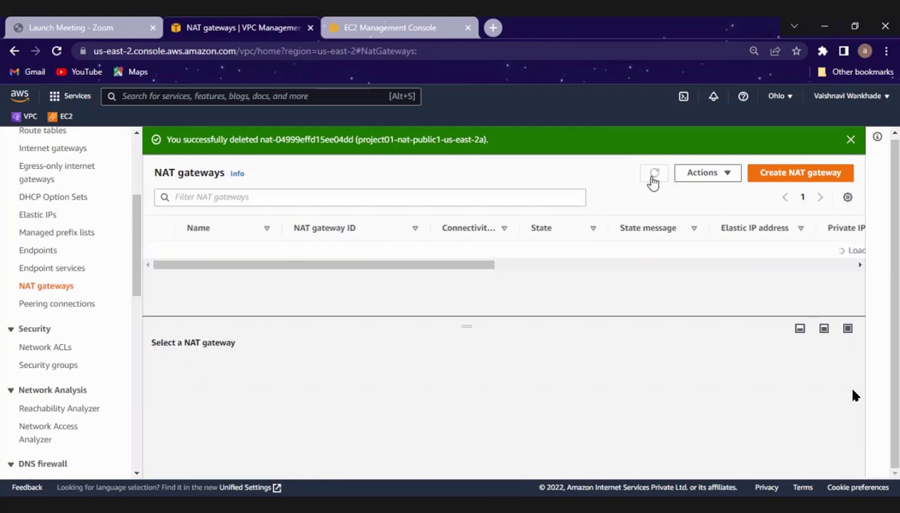
pyautogui.click(653, 176)
pyautogui.click(653, 177)
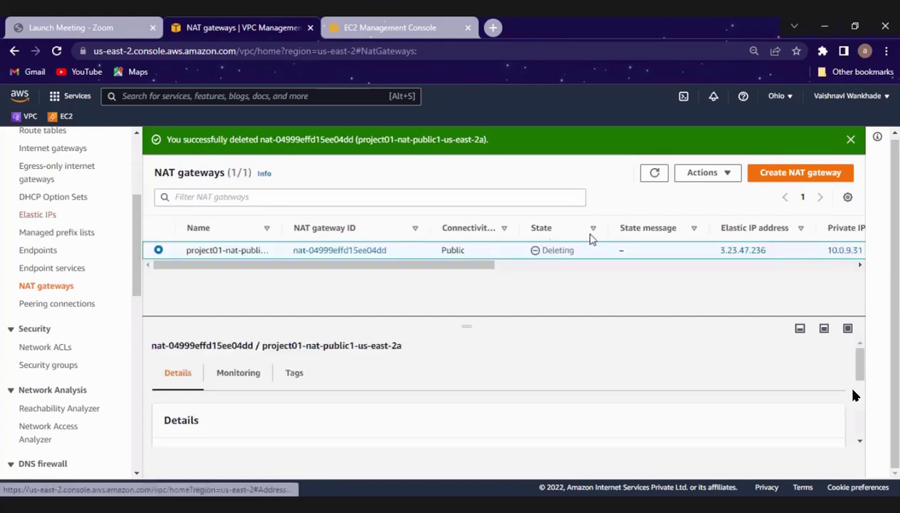
# View the project01-eip-us-east-2a Elastic IP address and refresh the Elastic IP list to check its status
pyautogui.click(743, 251)
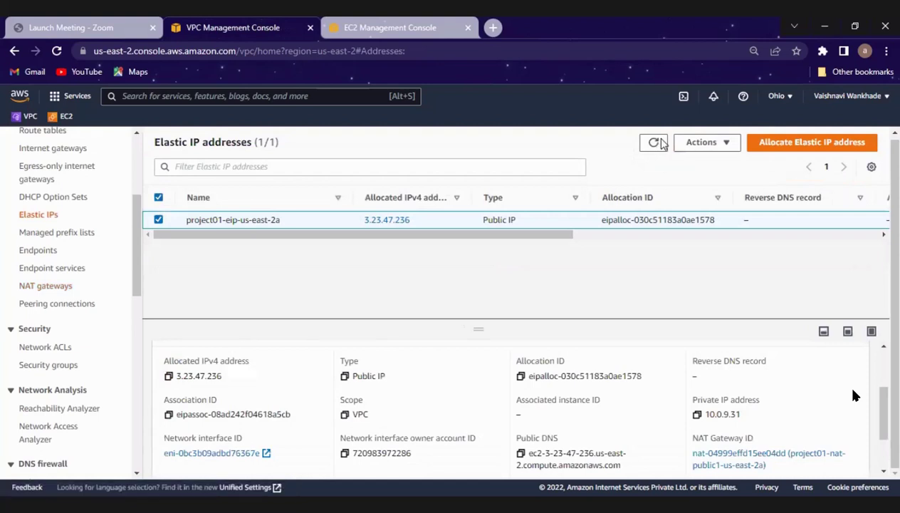
pyautogui.click(655, 143)
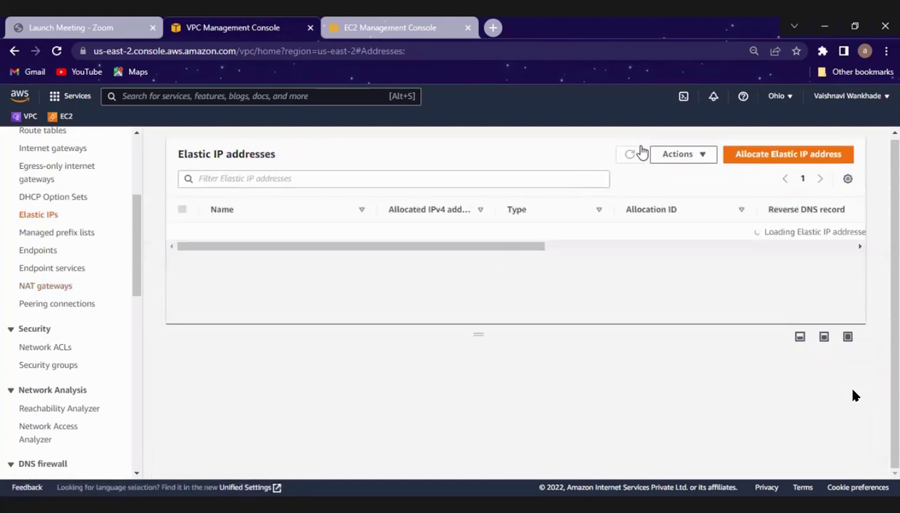
pyautogui.click(630, 154)
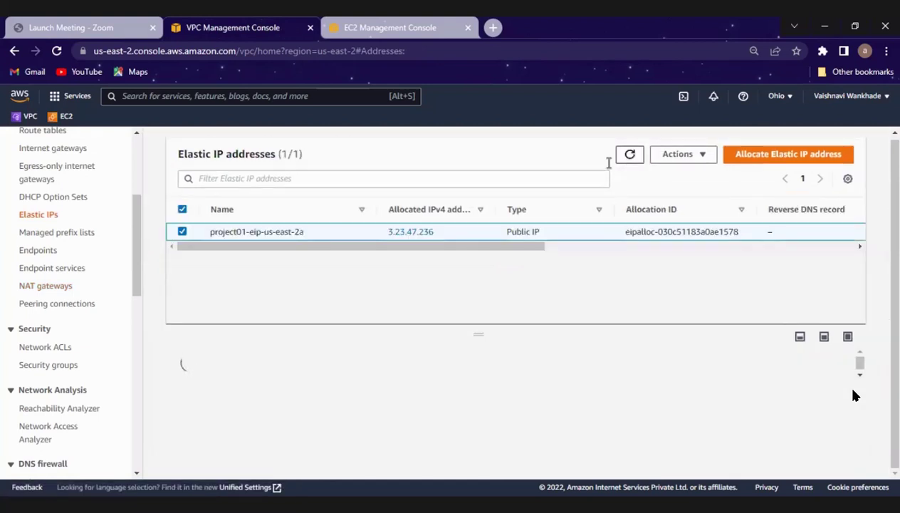
# Go back to the NAT gateways and keep refreshing until the project01 gateway's deletion completes
pyautogui.click(43, 287)
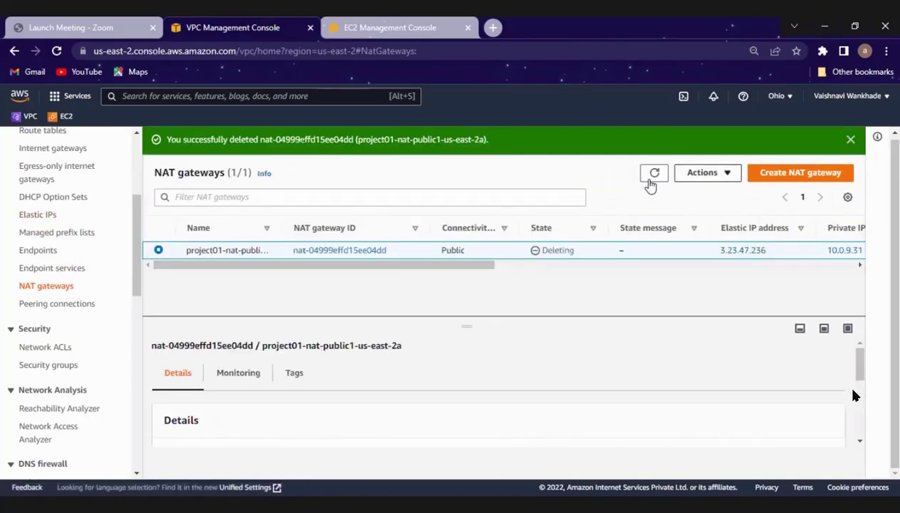
pyautogui.click(651, 177)
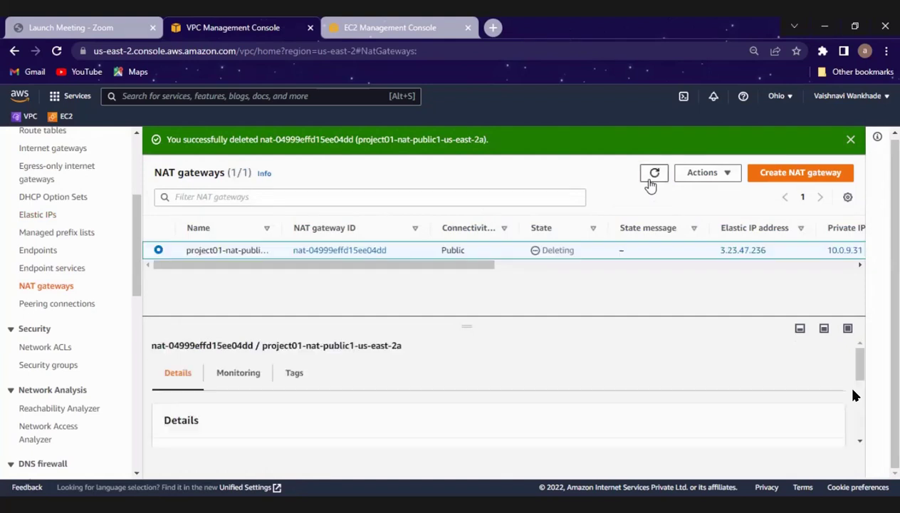
pyautogui.click(653, 178)
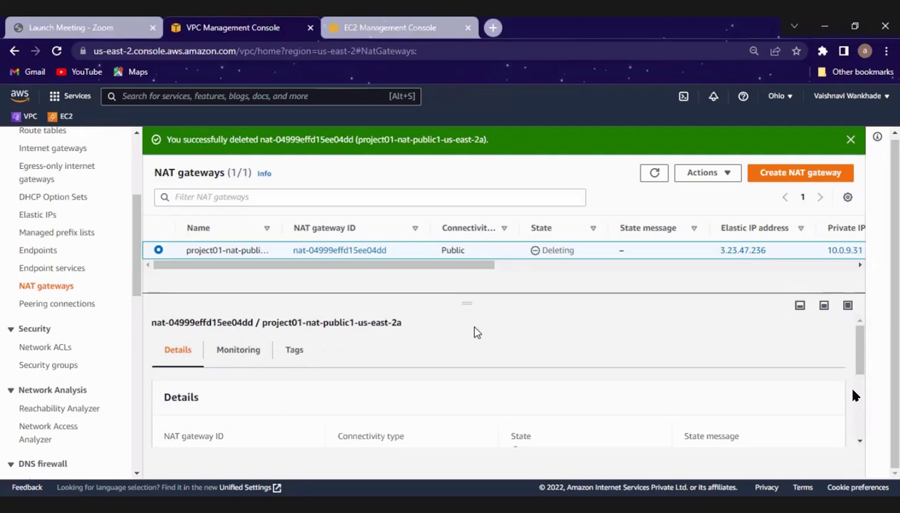
pyautogui.click(655, 174)
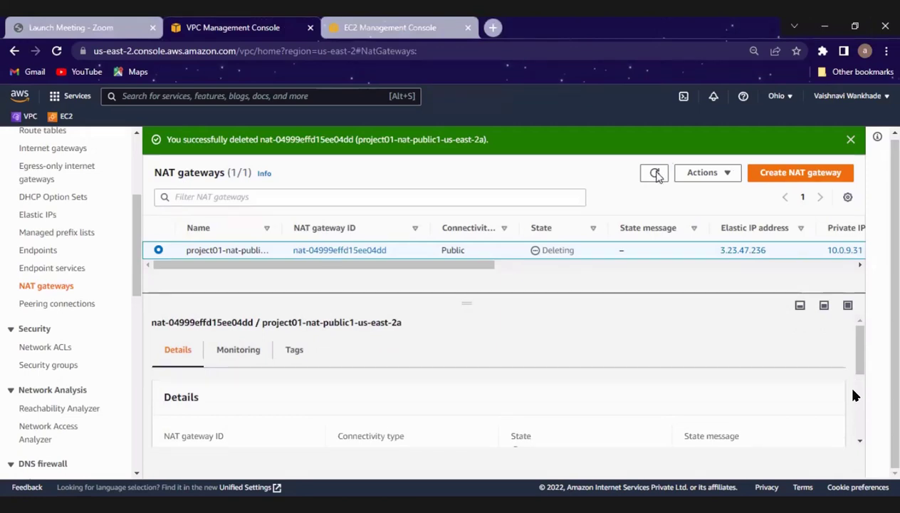
pyautogui.click(656, 174)
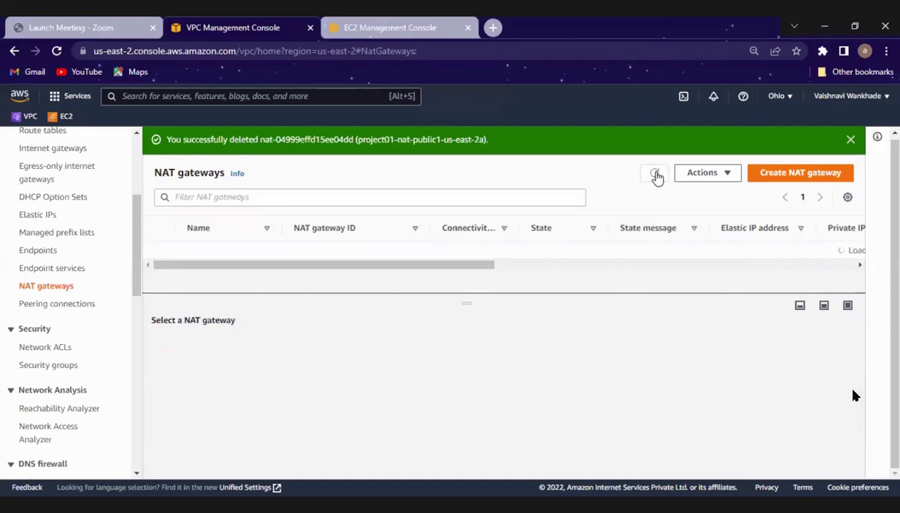
pyautogui.click(657, 175)
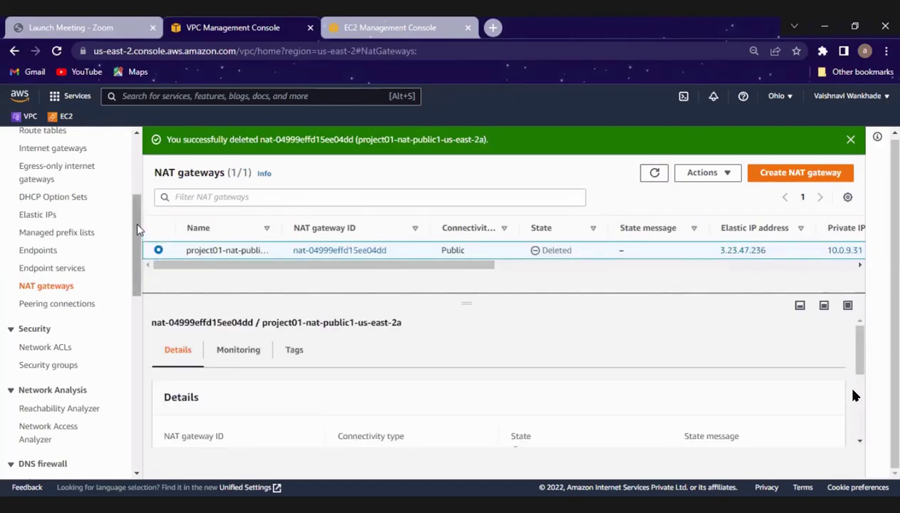
# Show the internet gateways, select project01-igw, and list the actions available for it
pyautogui.scroll(2, 135, 221)
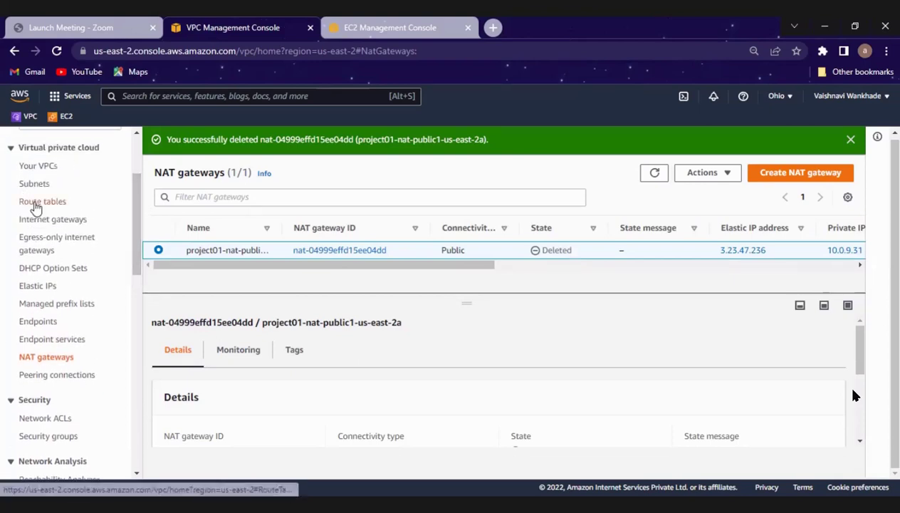
pyautogui.click(43, 203)
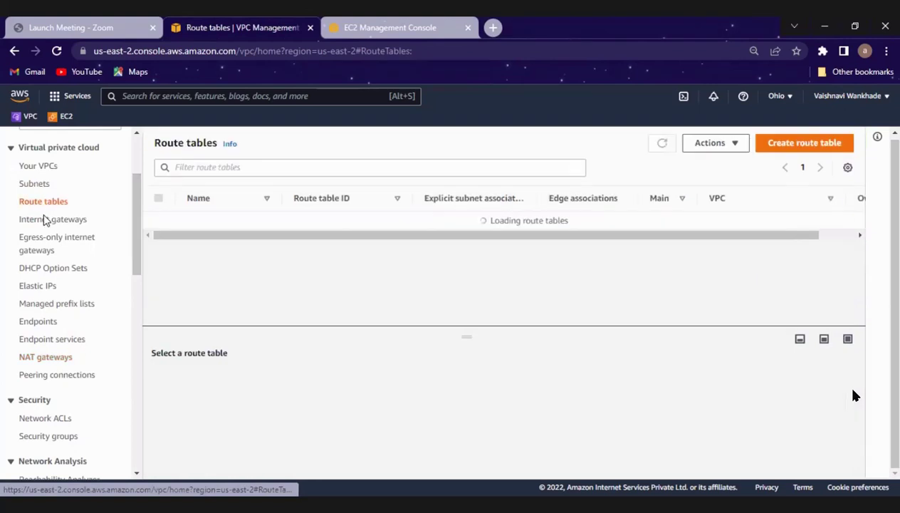
pyautogui.click(44, 223)
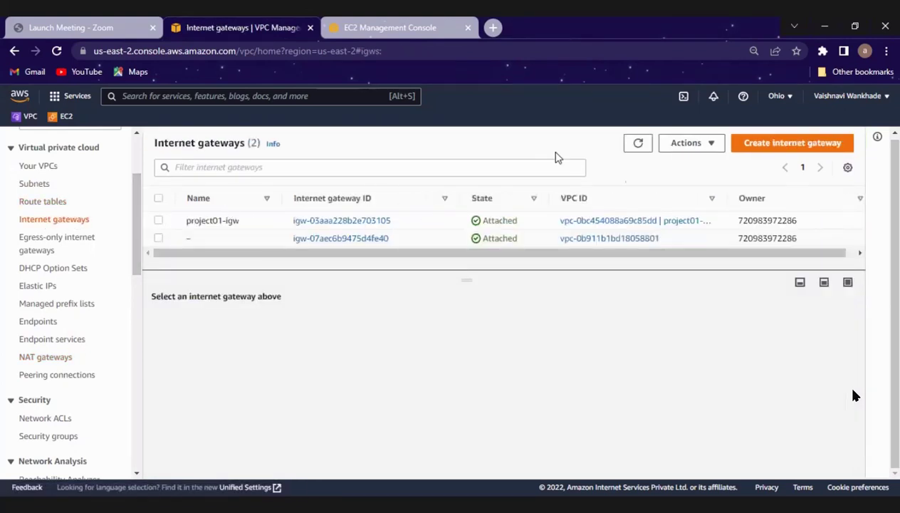
pyautogui.click(667, 221)
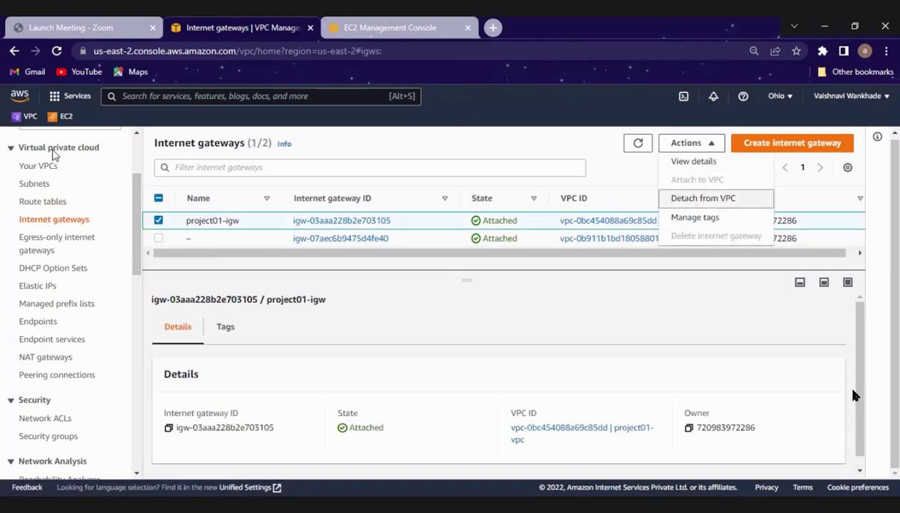
# Try to delete the project01-rtb-public and project01-rtb-private1-us-east-2a route tables together, then close the deletion dialog
pyautogui.click(43, 201)
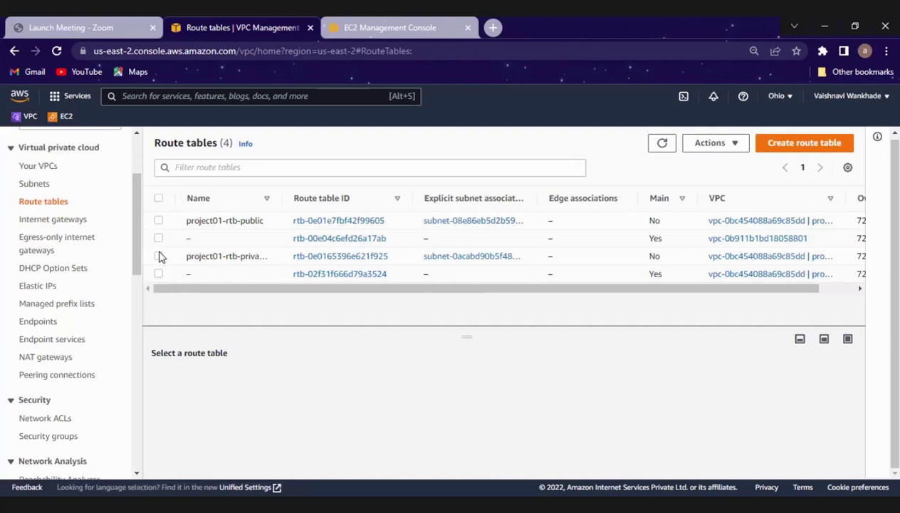
pyautogui.click(158, 221)
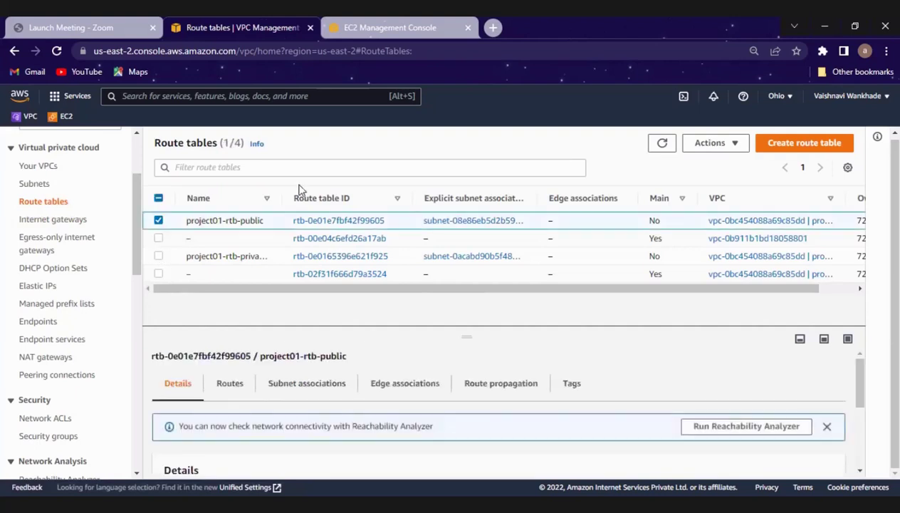
pyautogui.click(733, 144)
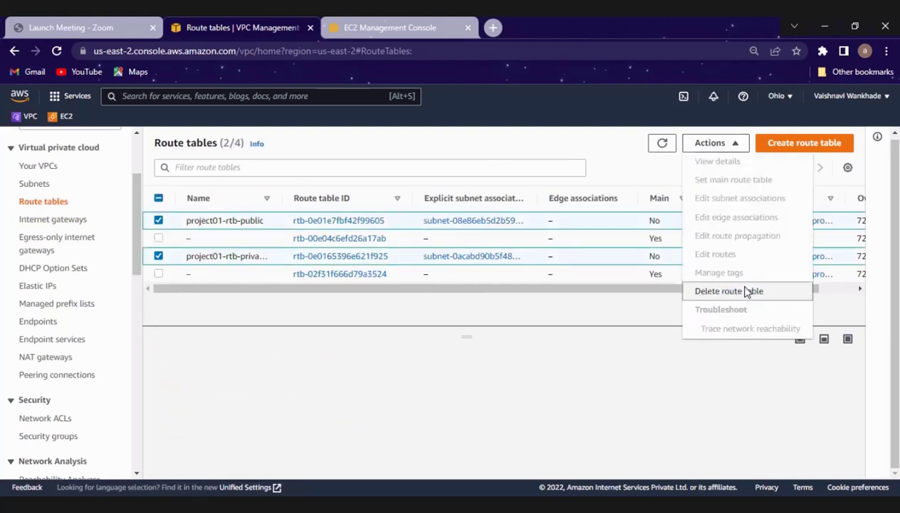
pyautogui.press('Return')
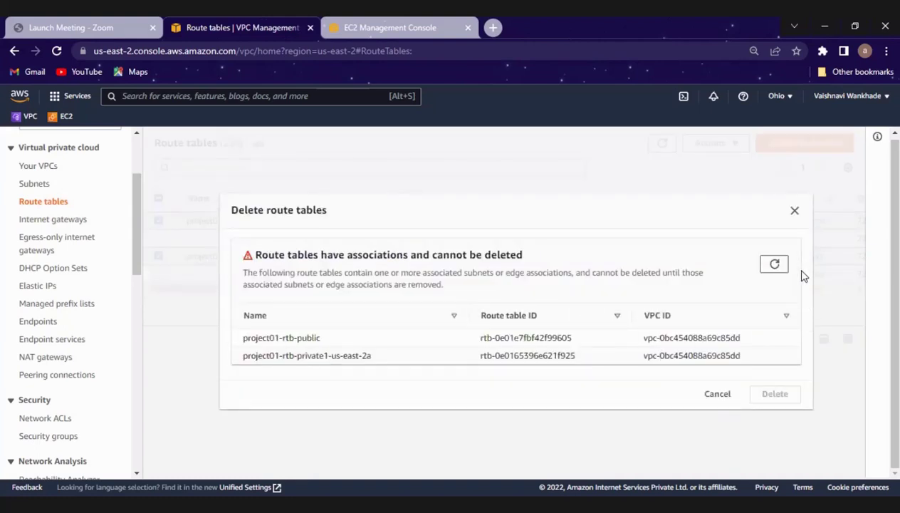
pyautogui.click(795, 213)
# Delete the project01-subnet-private1-us-east-2a and project01-subnet-public1-us-east-2a subnets together, confirming with delete
pyautogui.click(34, 184)
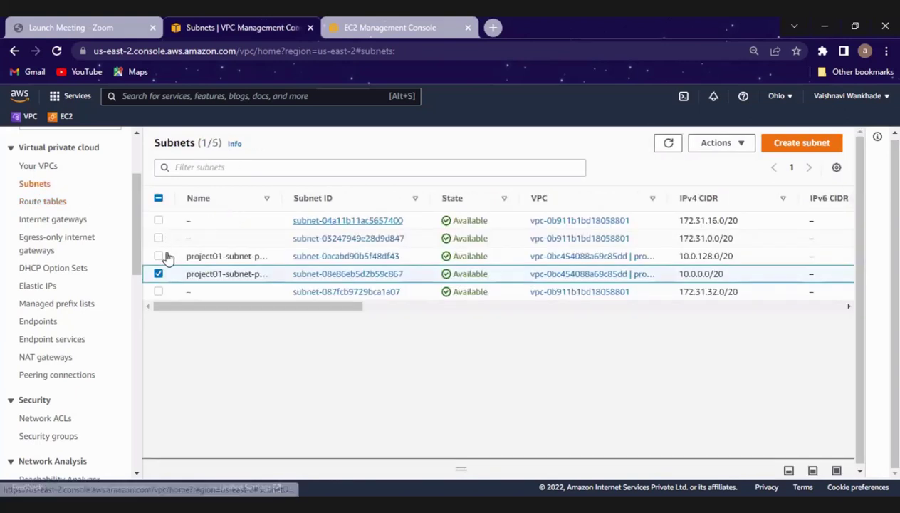
pyautogui.click(720, 143)
pyautogui.click(731, 329)
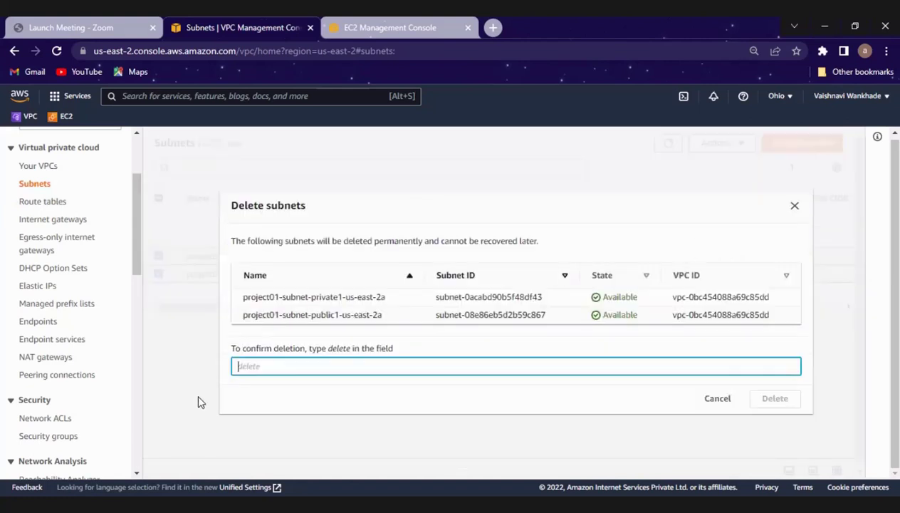
pyautogui.write('delete')
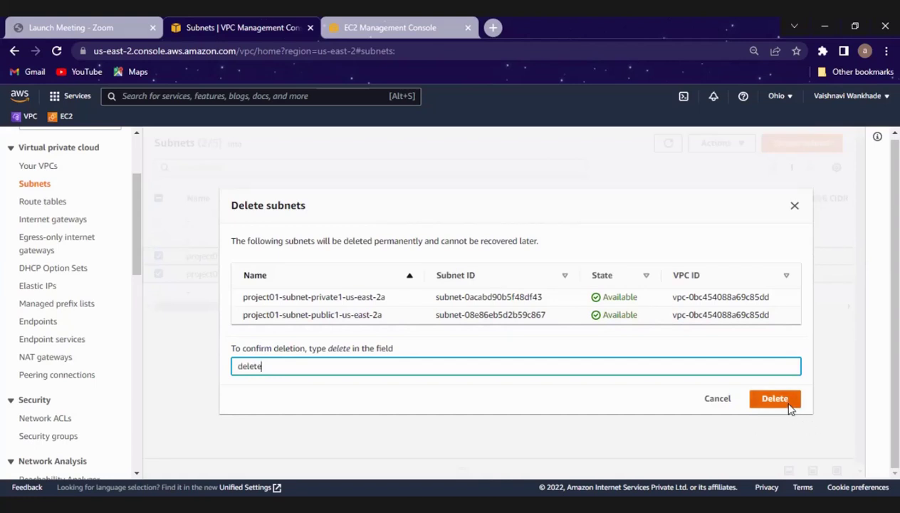
pyautogui.click(777, 399)
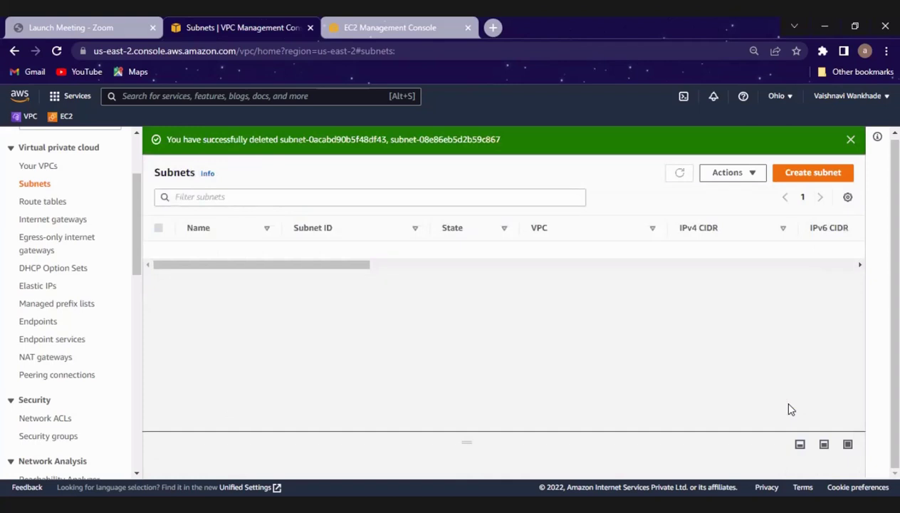
# Delete the project01-rtb-public and project01-rtb-private1-us-east-2a route tables together, confirming with delete
pyautogui.click(32, 203)
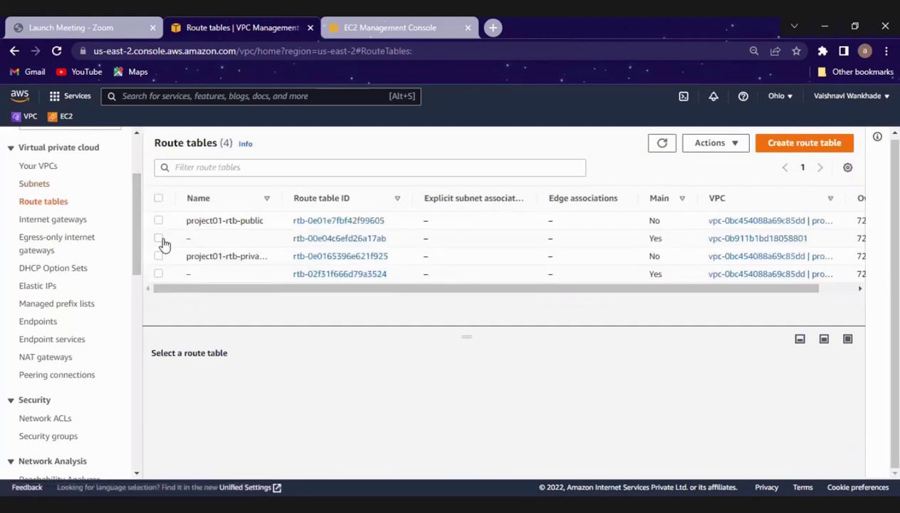
pyautogui.click(158, 220)
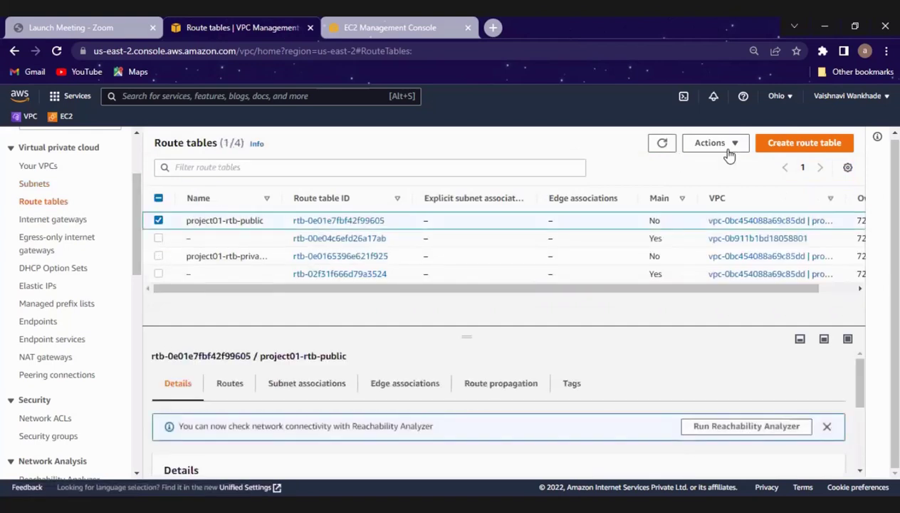
pyautogui.click(734, 257)
pyautogui.click(716, 142)
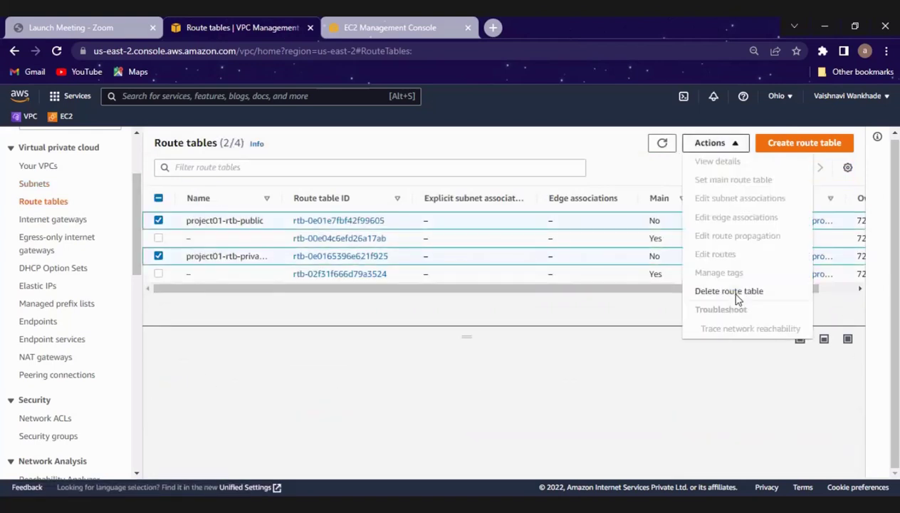
pyautogui.press('Return')
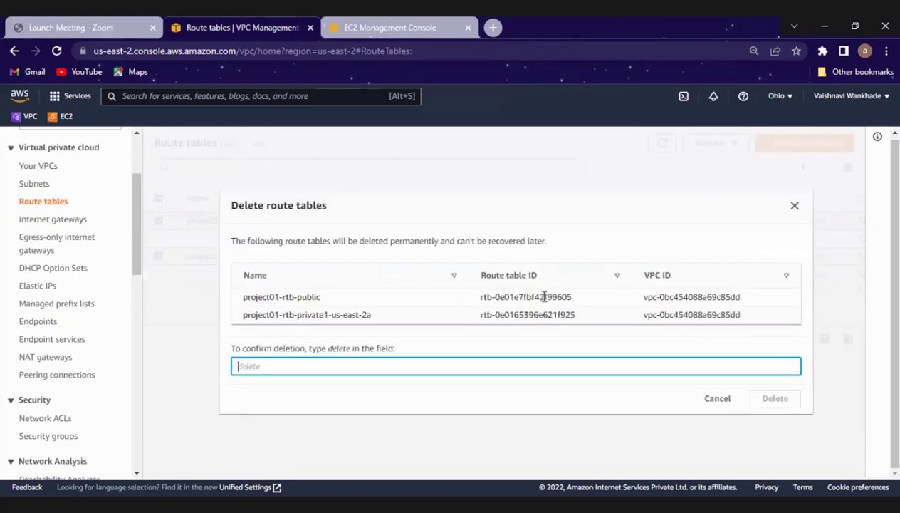
pyautogui.write('delete')
pyautogui.click(780, 399)
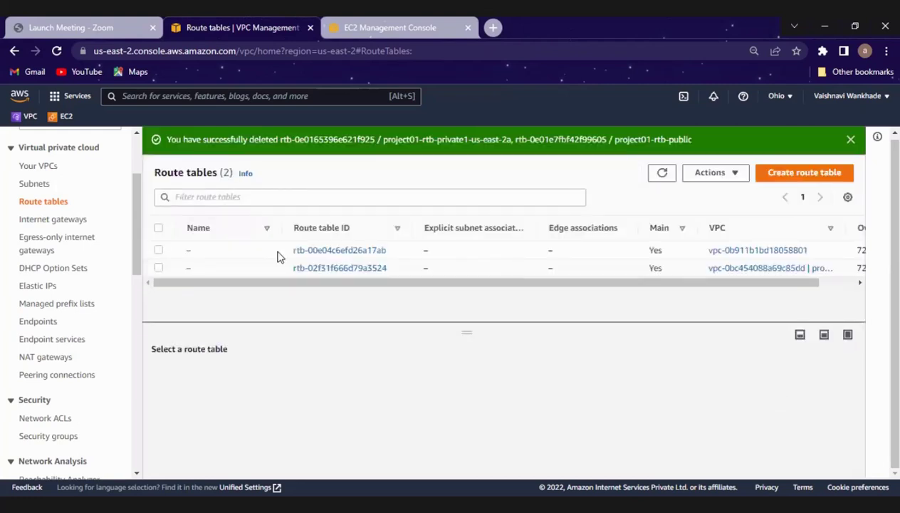
# Show the VPCs, select project01-vpc, and check which resources its deletion would include, then close the deletion dialog
pyautogui.click(32, 166)
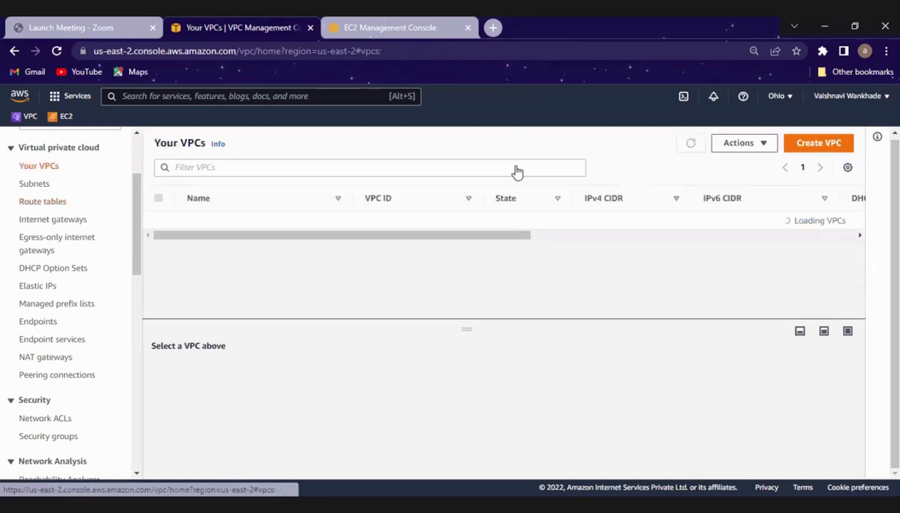
pyautogui.click(767, 146)
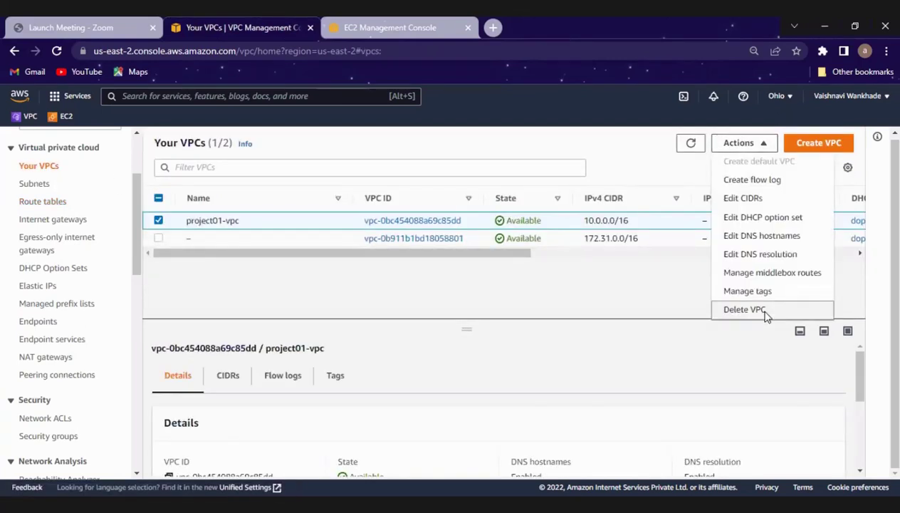
pyautogui.click(766, 313)
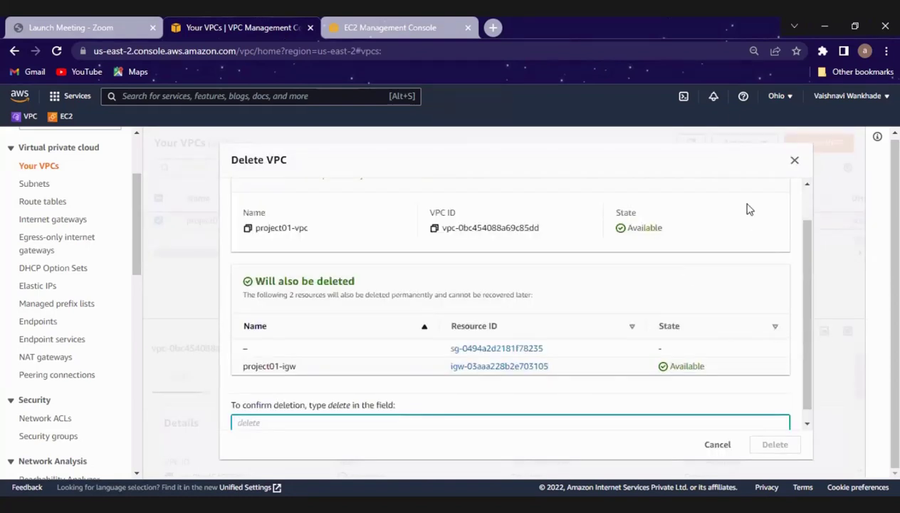
pyautogui.click(747, 141)
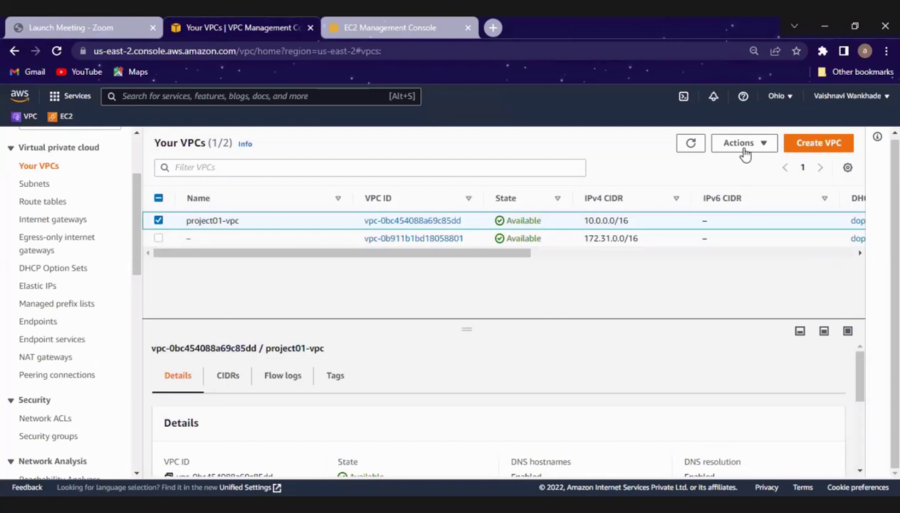
# Delete project01-vpc along with its attached security group and project01-igw internet gateway, confirming with delete
pyautogui.click(743, 146)
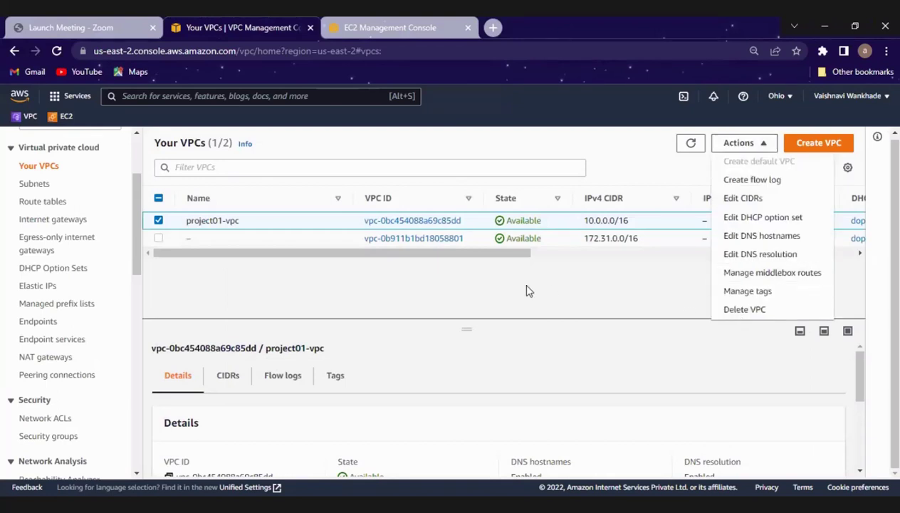
pyautogui.press('Up')
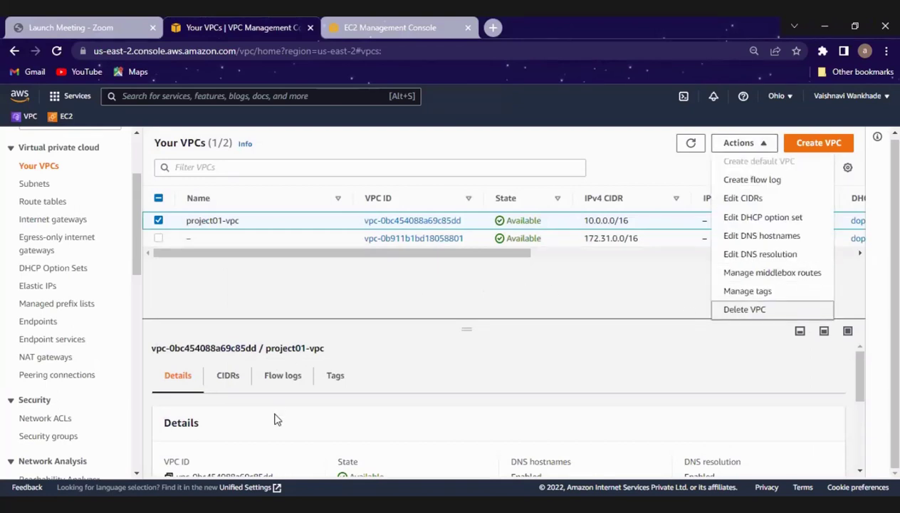
pyautogui.press('Return')
pyautogui.write('delete')
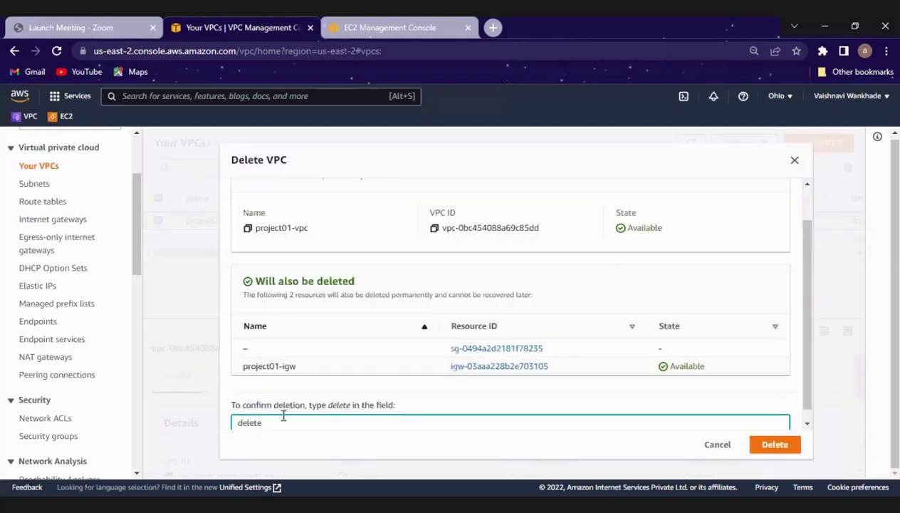
pyautogui.click(774, 448)
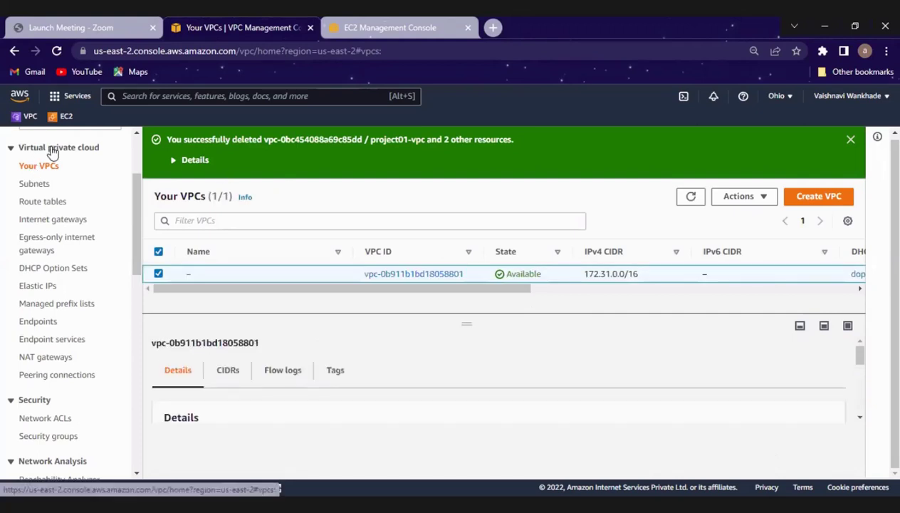
# Return to the VPC dashboard and dismiss the deletion notification
pyautogui.scroll(3, 28, 205)
pyautogui.click(32, 192)
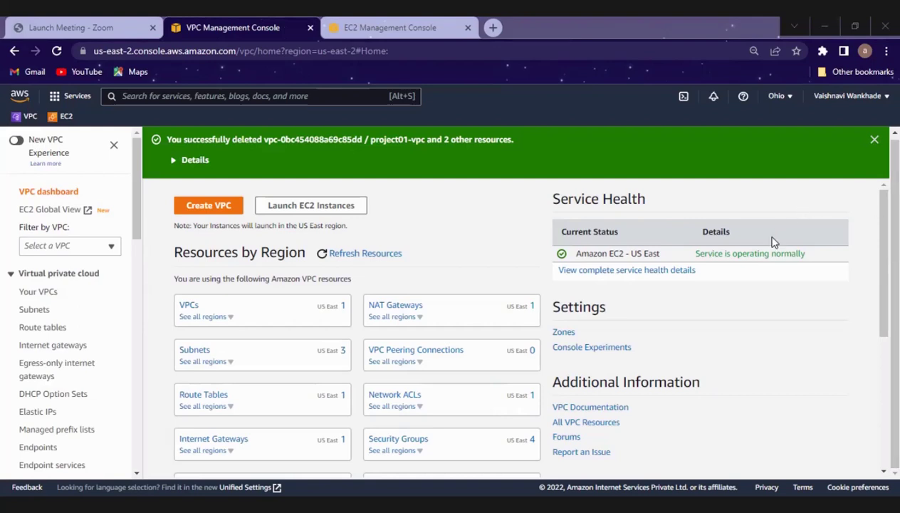
pyautogui.click(874, 141)
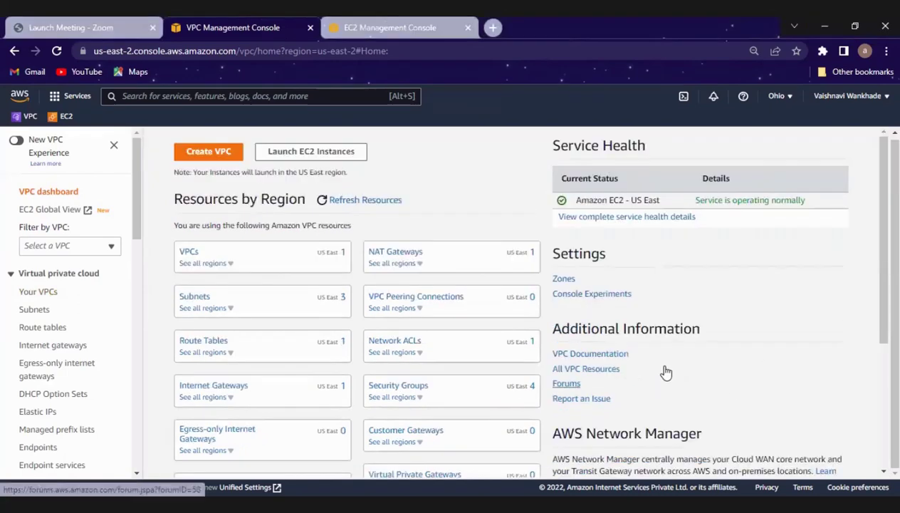